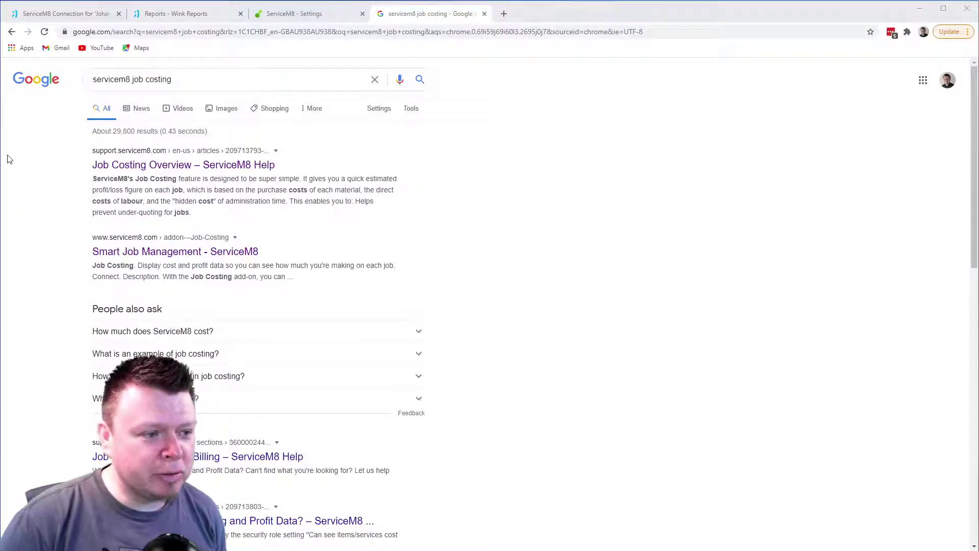
# Step: Open ServiceM8's Job Costing Overview help article and read about profit calculation, material purchase costs and the Margin Billing add-on
pyautogui.click(204, 166)
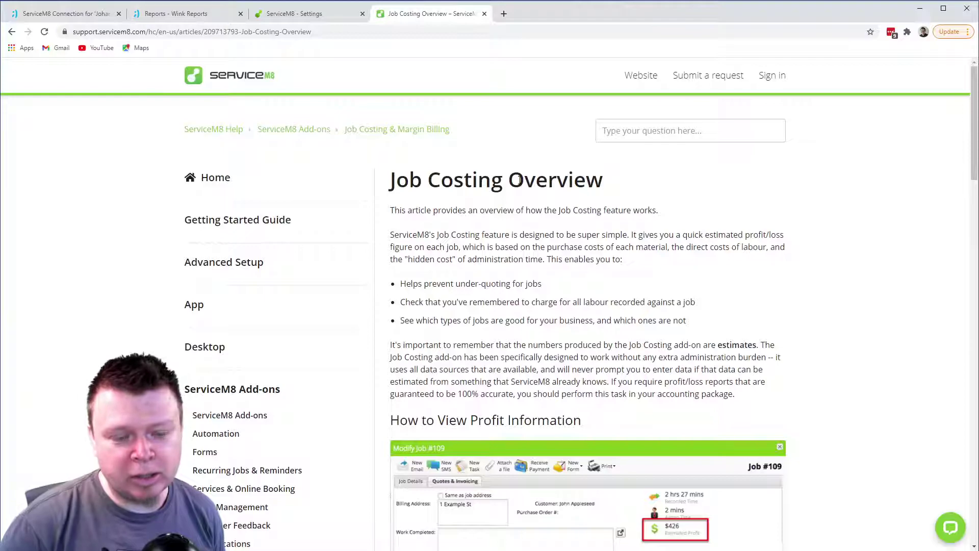
pyautogui.scroll(-3, 451, 215)
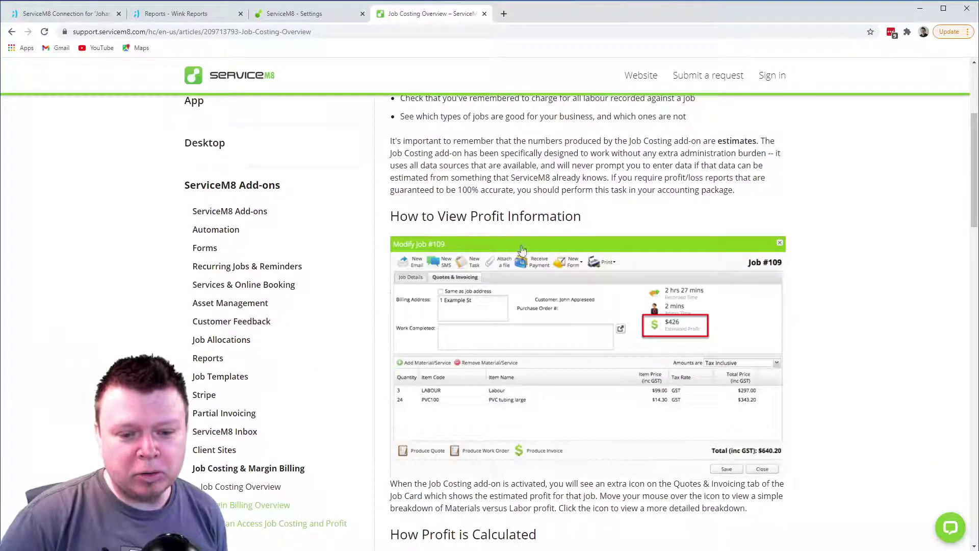
pyautogui.scroll(2, 497, 253)
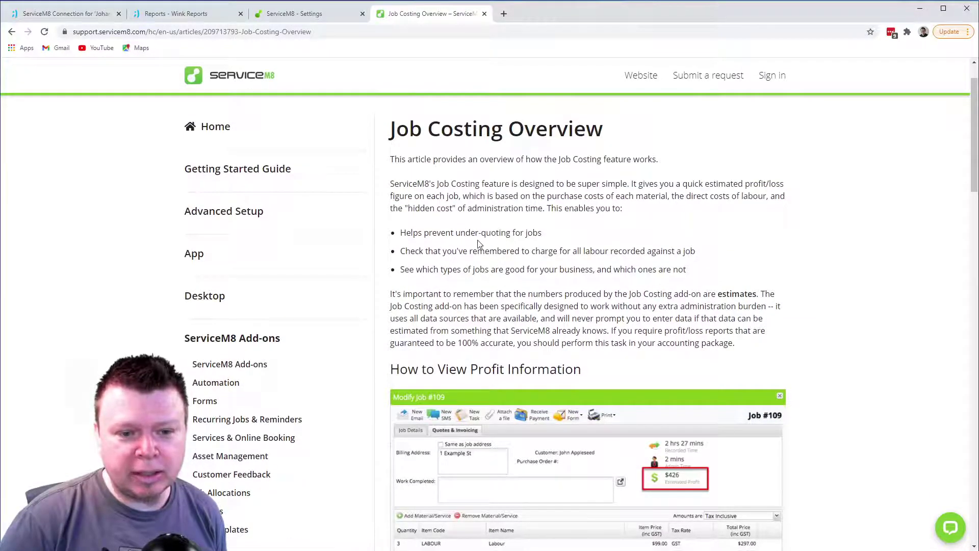
pyautogui.scroll(-4, 480, 244)
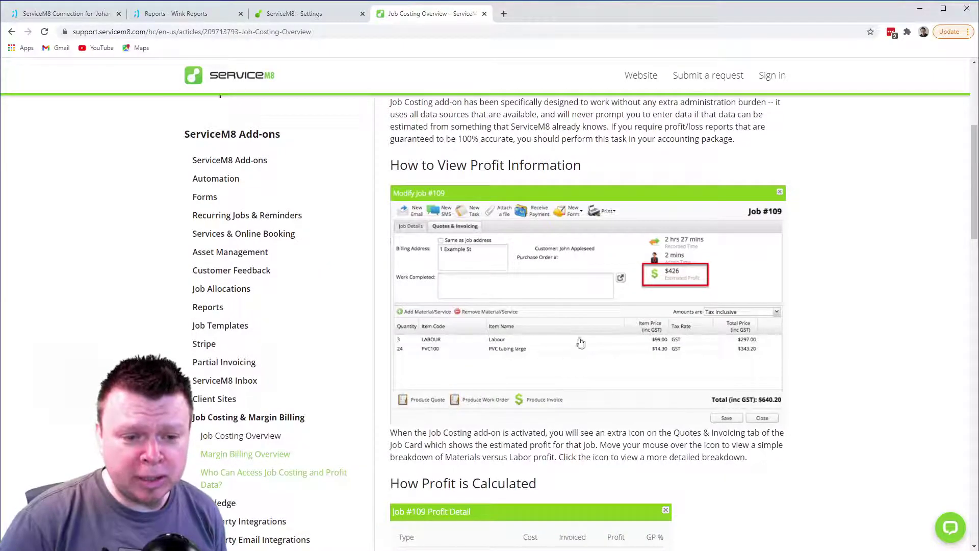
pyautogui.scroll(-4, 522, 313)
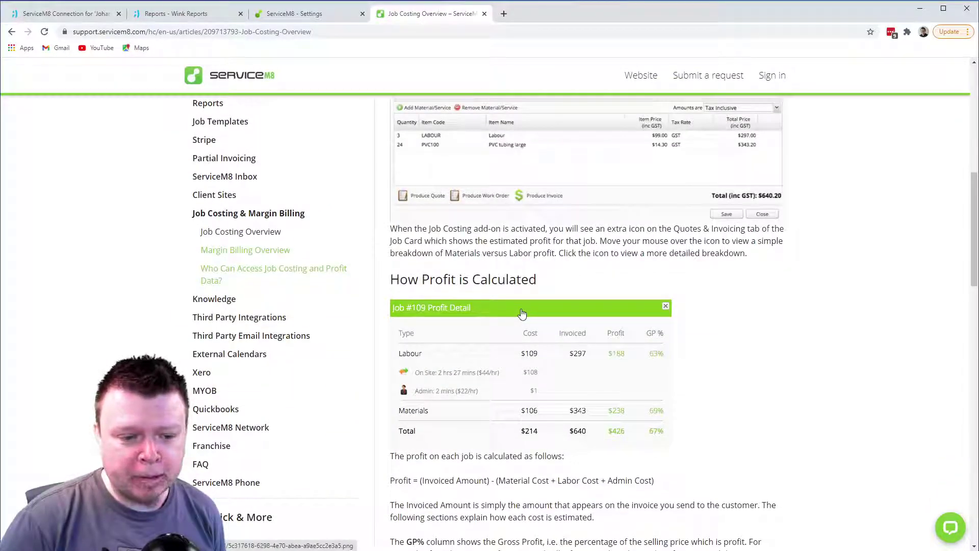
pyautogui.scroll(-9, 522, 313)
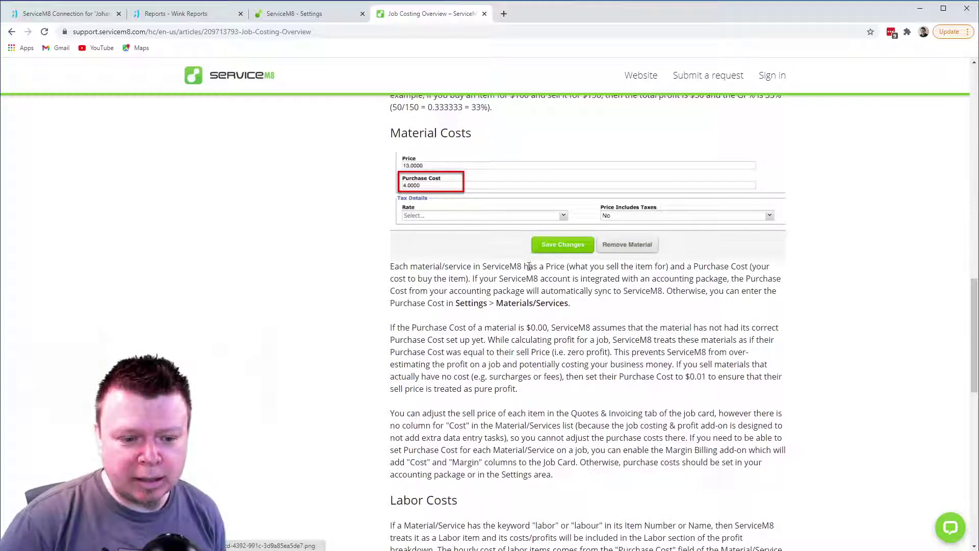
pyautogui.scroll(-1, 527, 278)
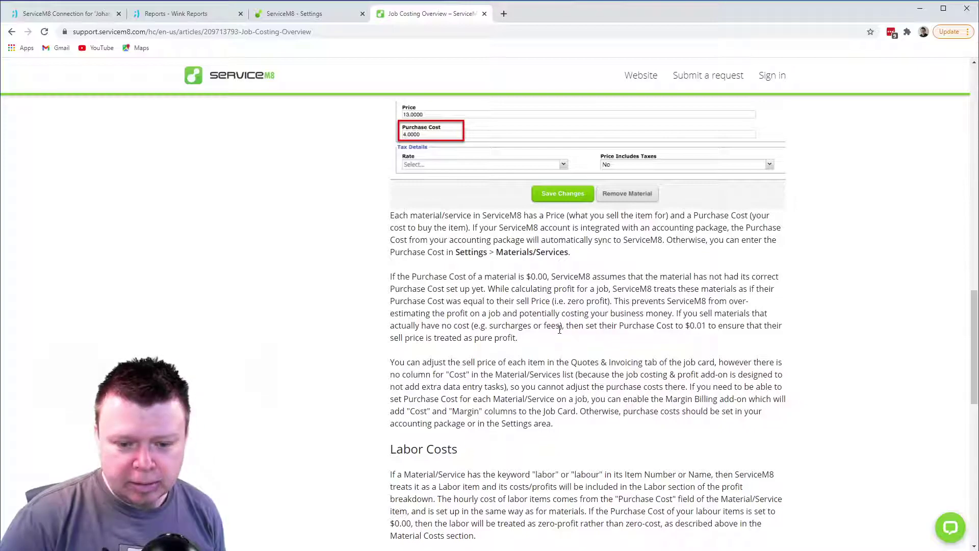
pyautogui.scroll(-1, 559, 328)
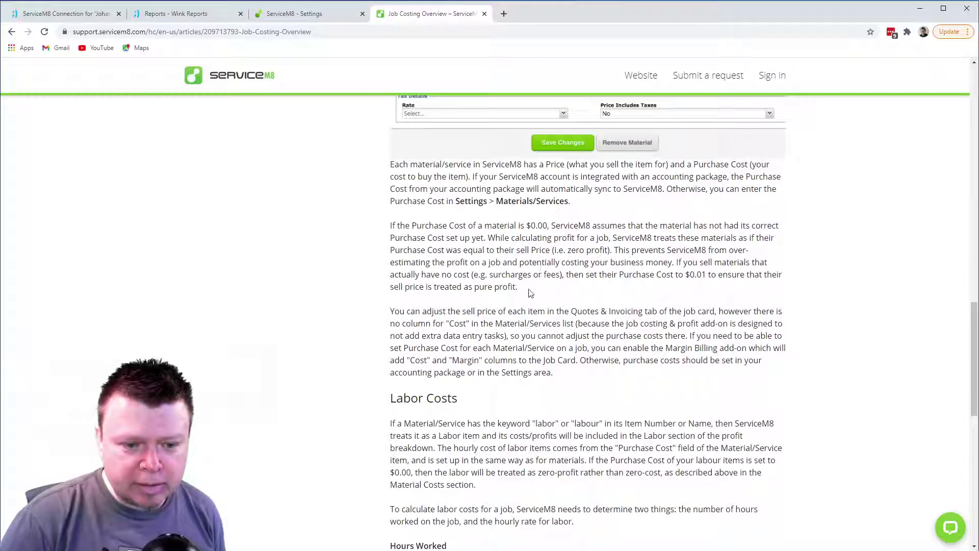
pyautogui.moveTo(401, 323); pyautogui.dragTo(506, 323)
pyautogui.moveTo(664, 349); pyautogui.dragTo(750, 349)
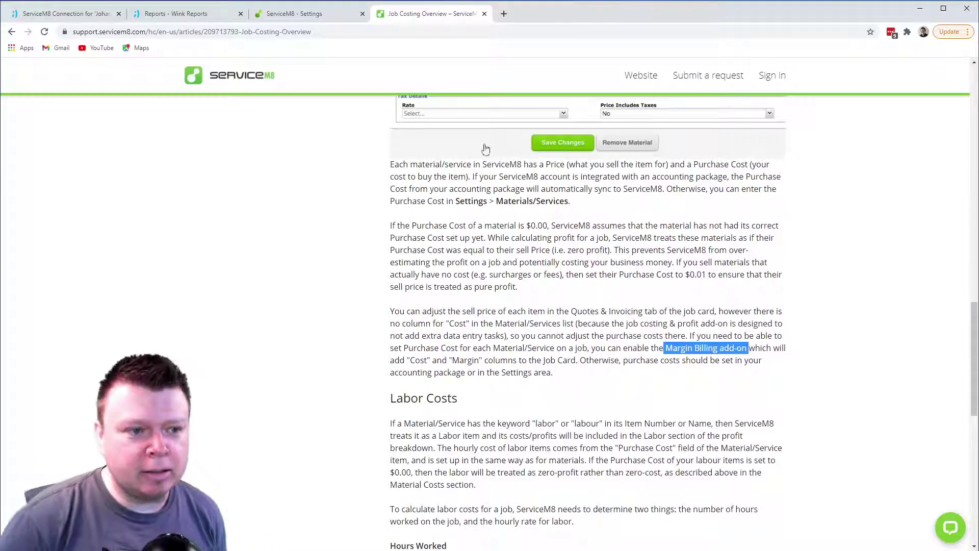
# Step: Open the add-on directory in the ServiceM8 settings and check the activation status of Job Costing and Margin Billing
pyautogui.click(317, 17)
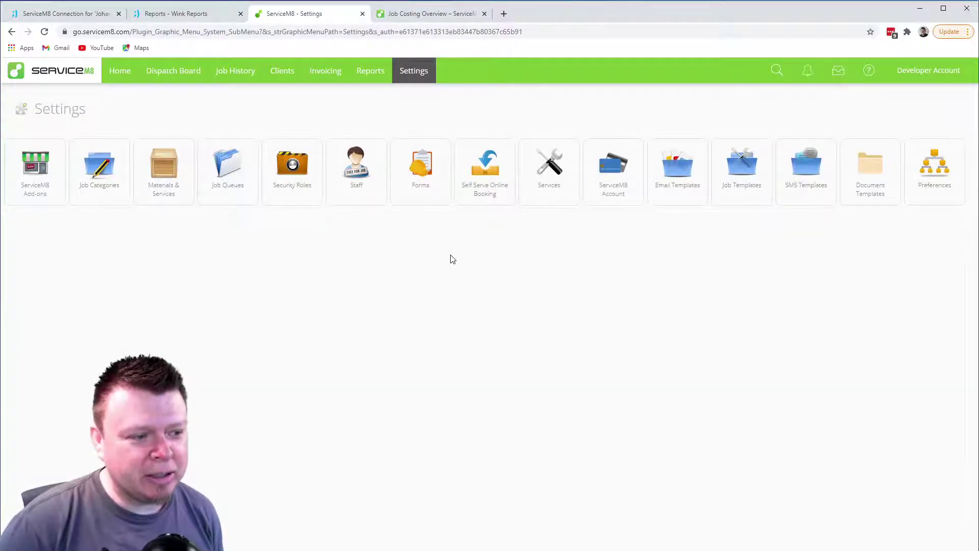
pyautogui.click(36, 172)
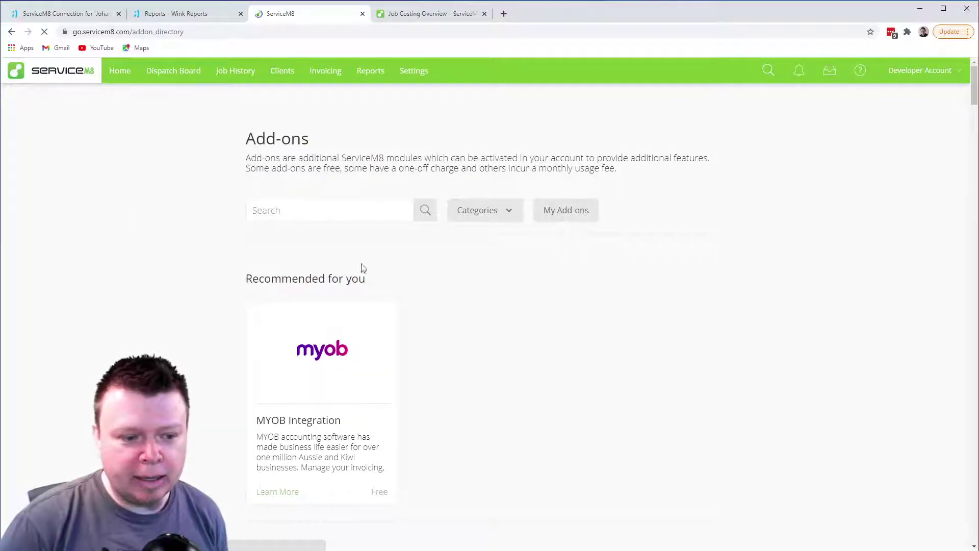
pyautogui.scroll(-15, 480, 311)
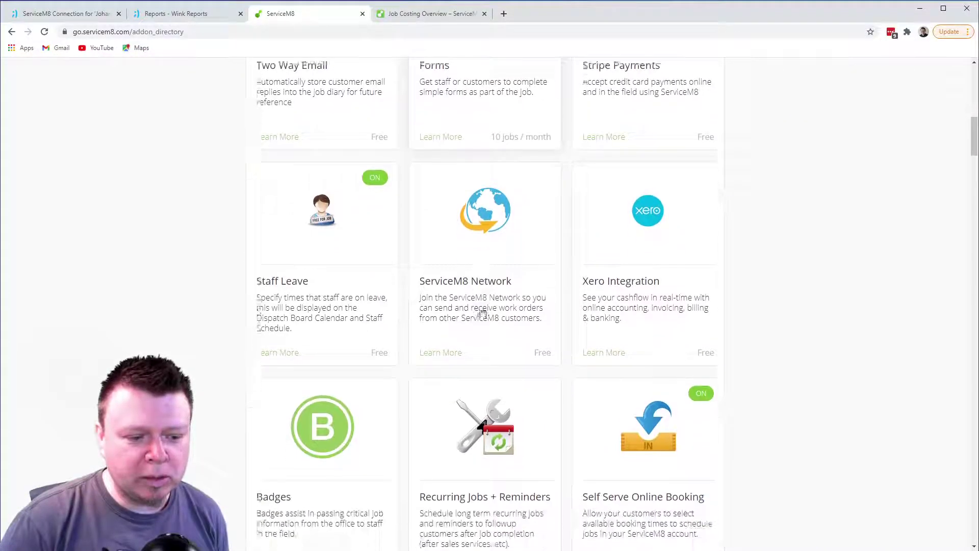
pyautogui.scroll(-15, 482, 313)
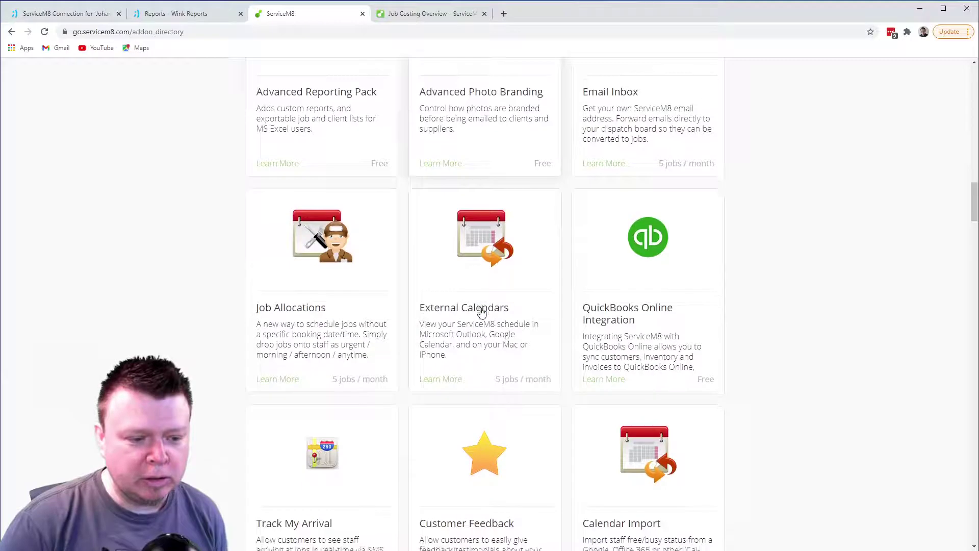
pyautogui.scroll(-5, 481, 313)
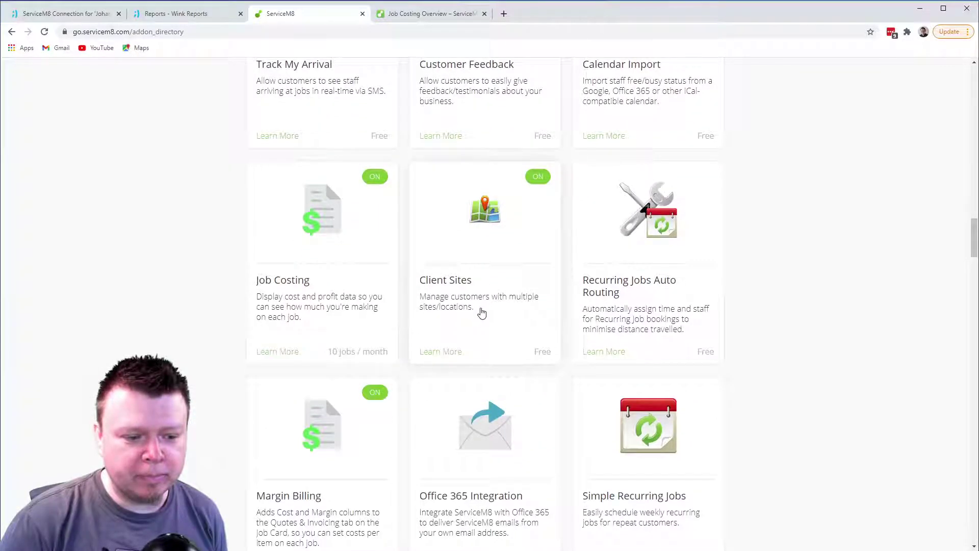
pyautogui.scroll(2, 481, 312)
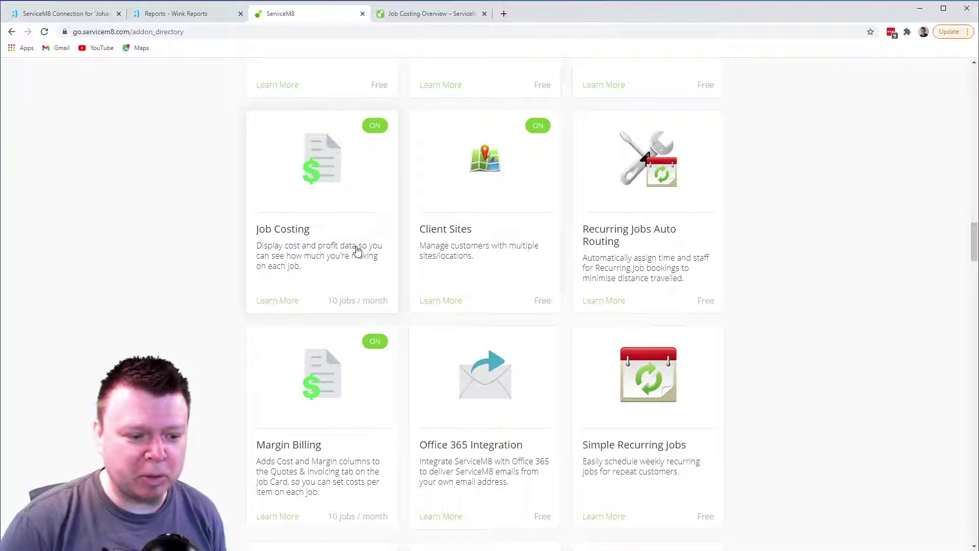
pyautogui.scroll(-1, 356, 250)
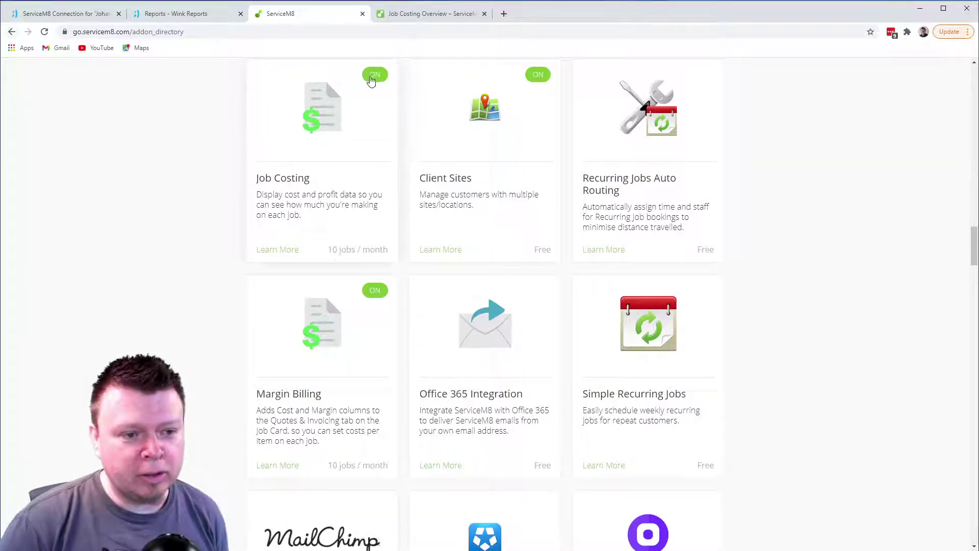
# Step: View the list of staff members in the settings and return to the settings overview
pyautogui.click(11, 32)
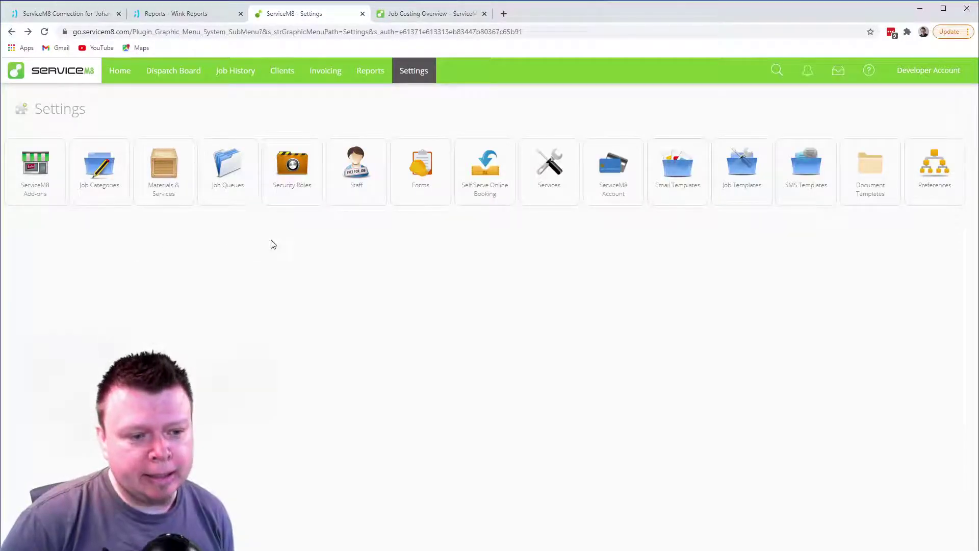
pyautogui.click(356, 184)
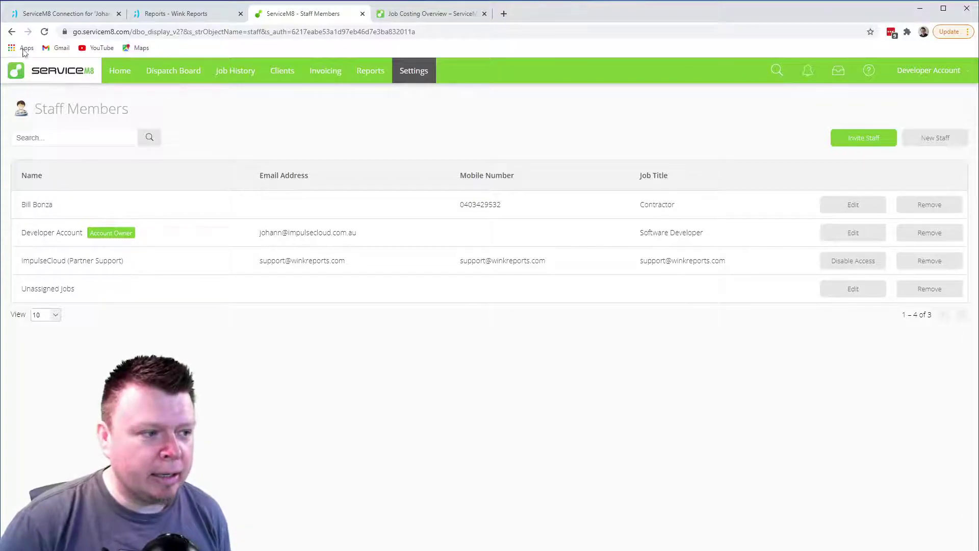
pyautogui.click(11, 32)
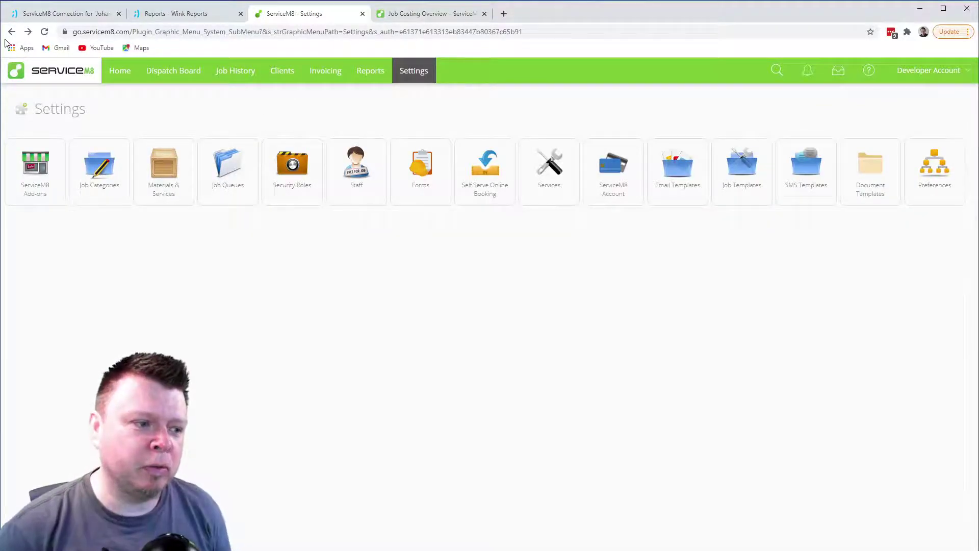
# Step: Open the Custom Item material with item number AAA for editing and review its price and purchase cost
pyautogui.click(161, 179)
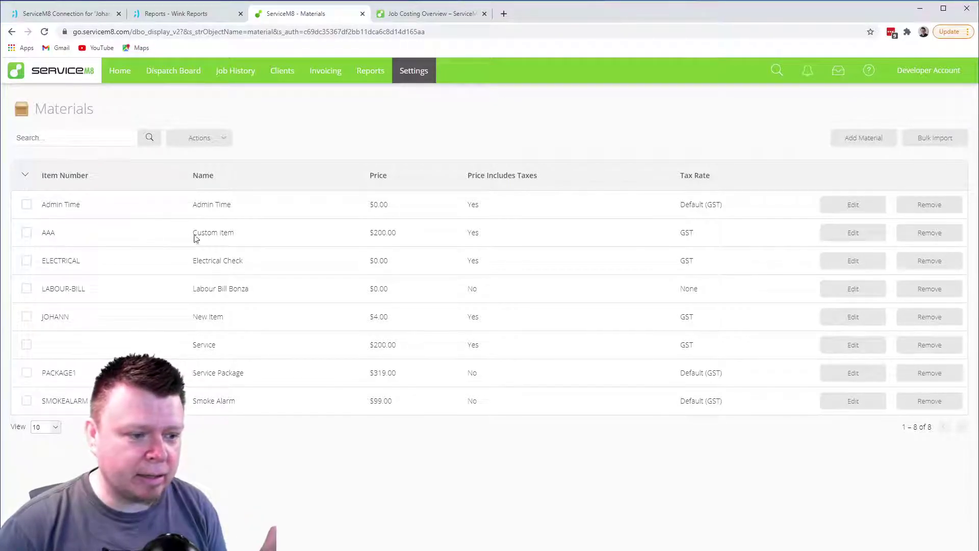
pyautogui.click(864, 234)
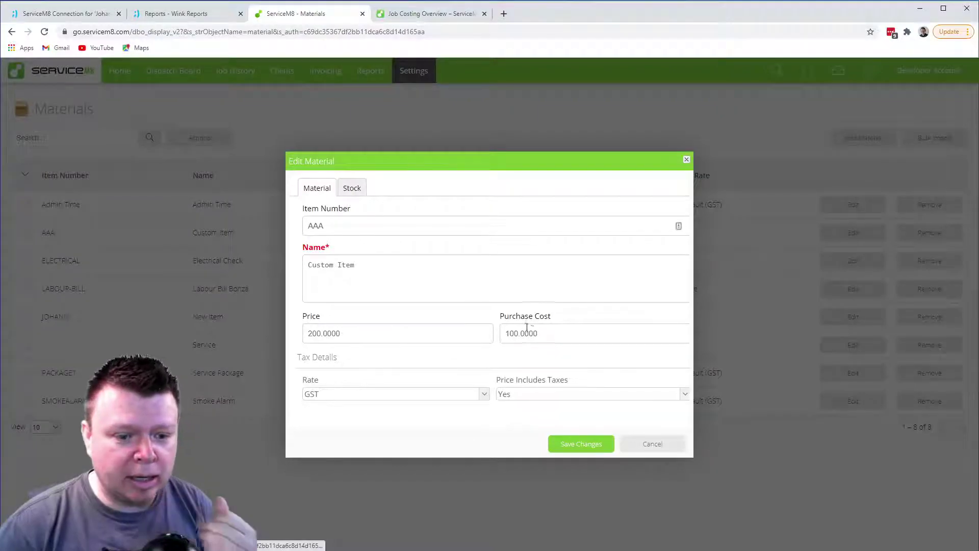
pyautogui.moveTo(309, 332); pyautogui.dragTo(343, 333)
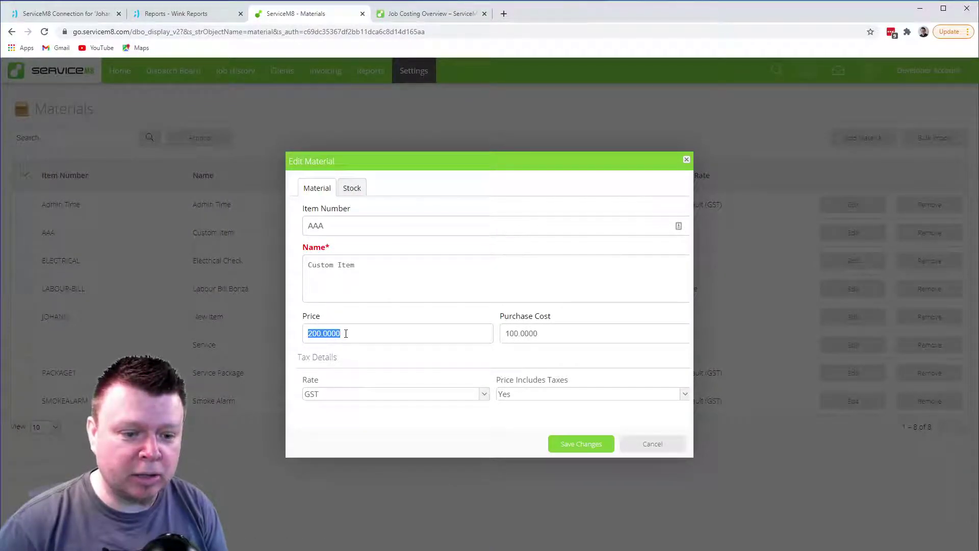
pyautogui.moveTo(506, 333); pyautogui.dragTo(549, 332)
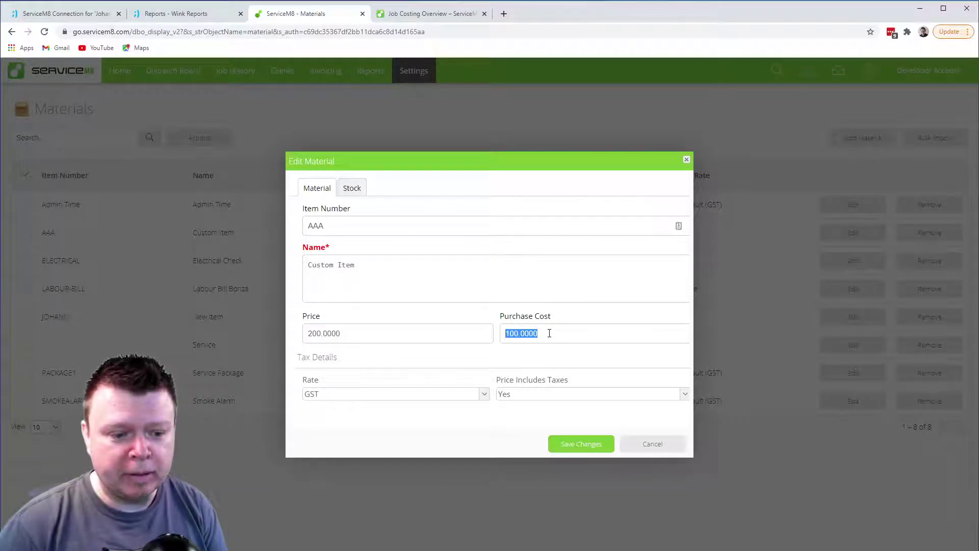
# Step: Set the AAA material's quantity in stock to 5 and save the changes
pyautogui.click(350, 189)
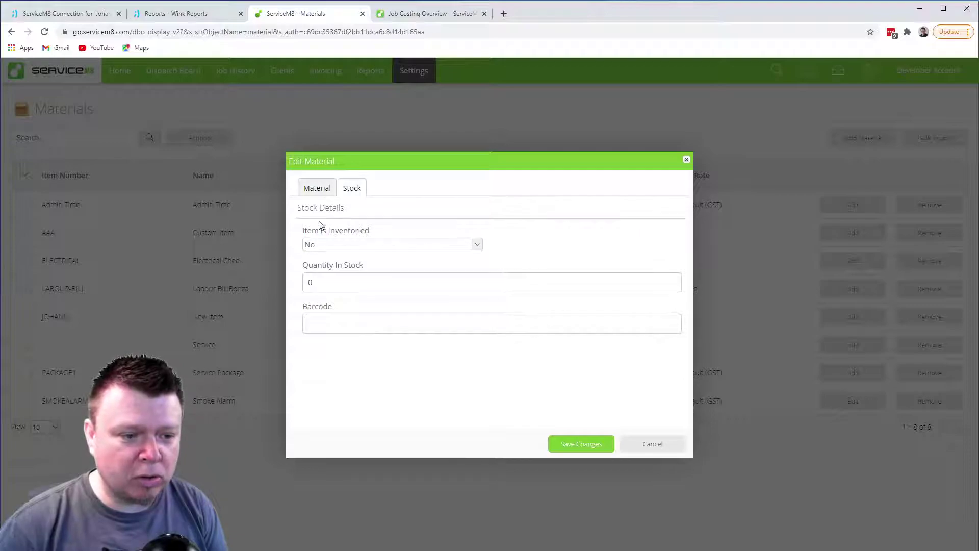
pyautogui.doubleClick(310, 282)
pyautogui.write('5')
pyautogui.click(595, 445)
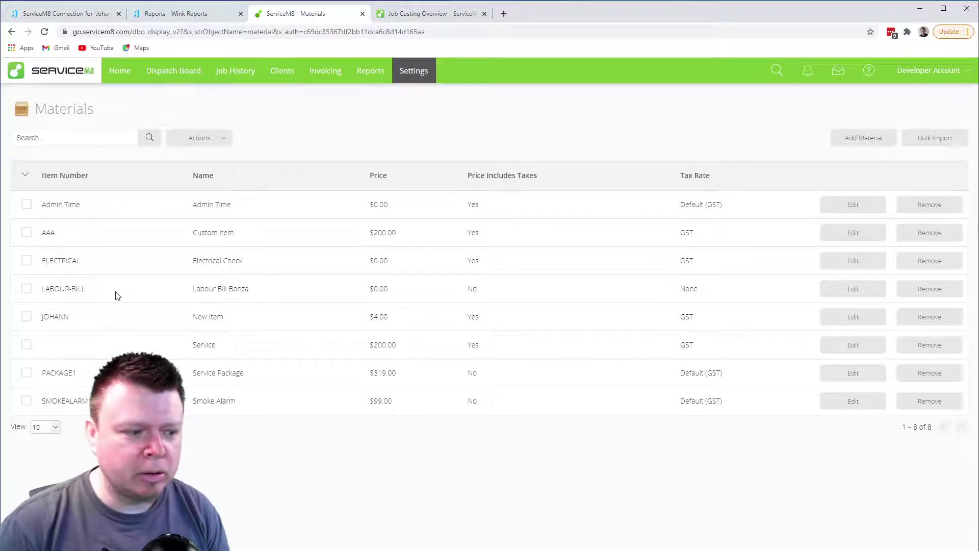
# Step: Open the LABOUR-BILL material, check the labour keyword in its item number and name, and save it
pyautogui.click(840, 293)
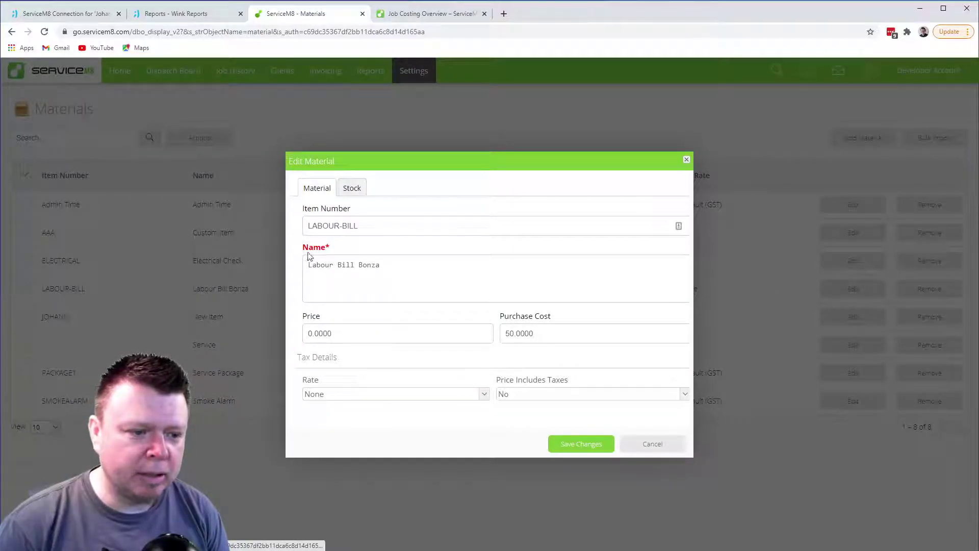
pyautogui.moveTo(307, 225); pyautogui.dragTo(338, 228)
pyautogui.moveTo(308, 265)
pyautogui.mouseDown()
pyautogui.moveTo(330, 266)
pyautogui.moveTo(309, 267)
pyautogui.mouseUp()
pyautogui.click(329, 267)
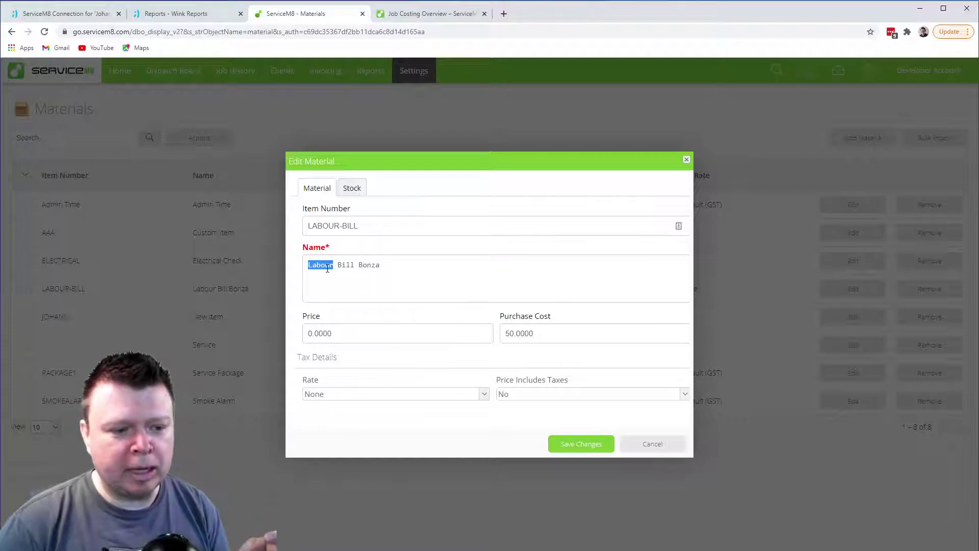
pyautogui.click(329, 268)
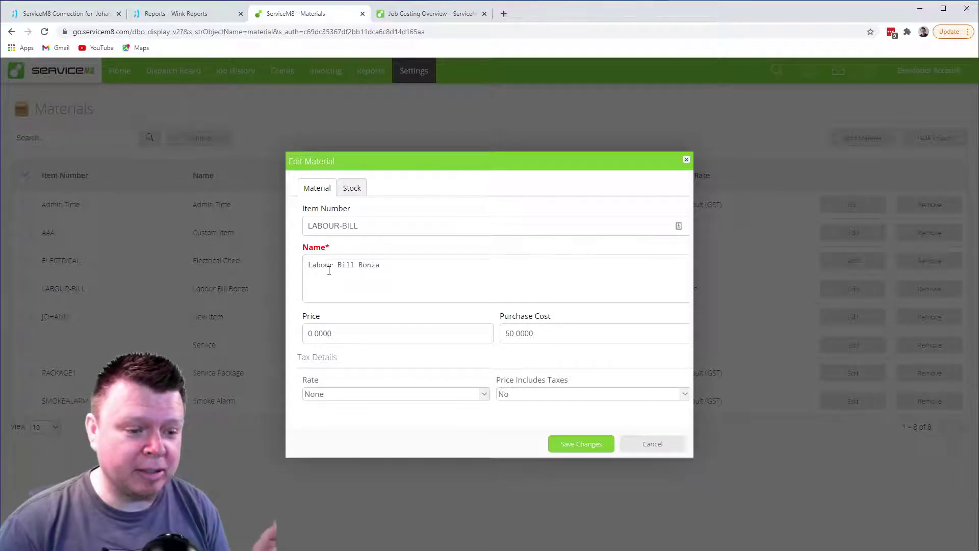
pyautogui.press('BackSpace')
pyautogui.write('u')
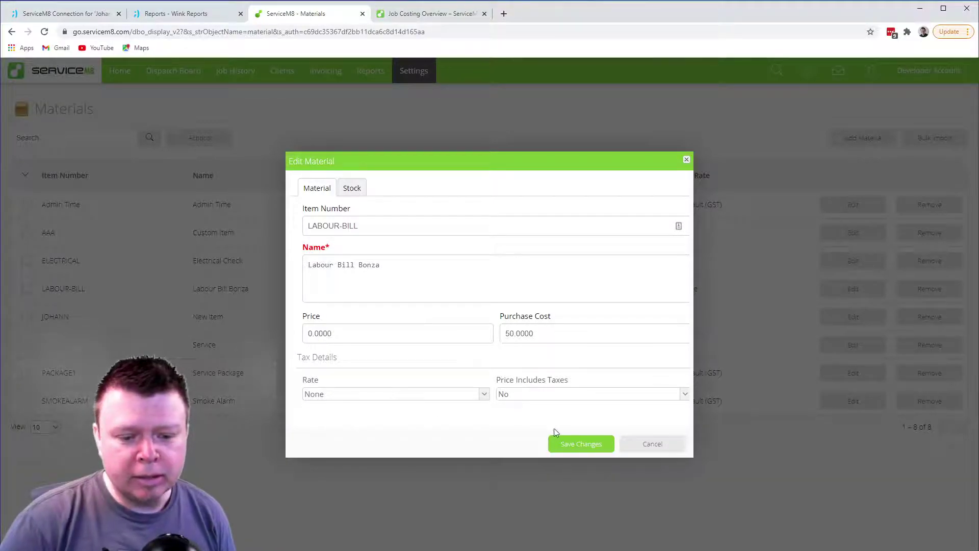
pyautogui.click(595, 446)
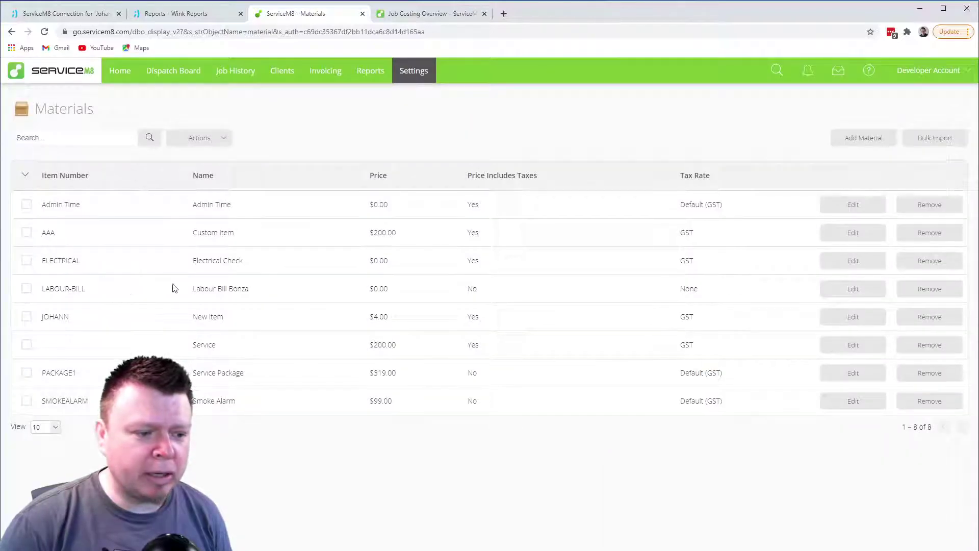
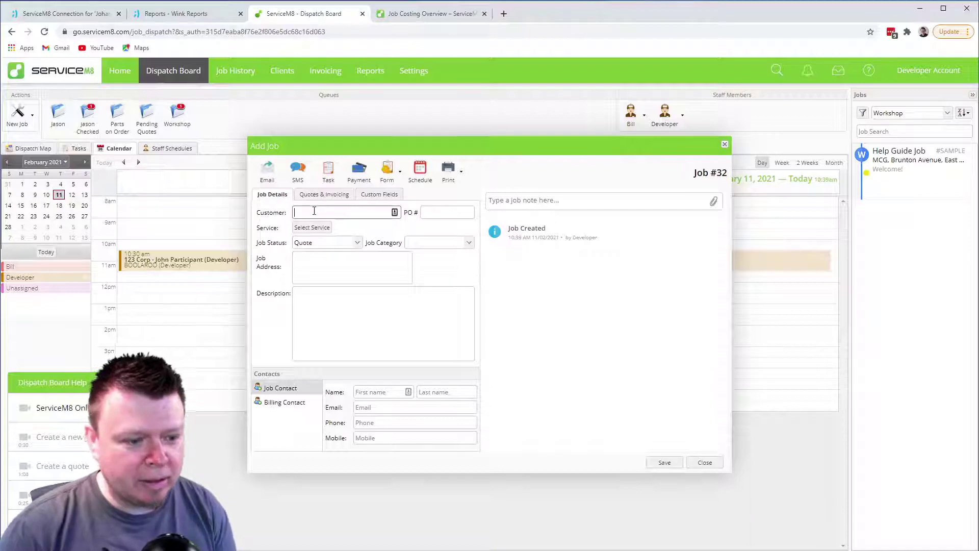
# Step: Set the new job's customer to Microsoft Corporation and its job status to Work Order
pyautogui.write('mi')
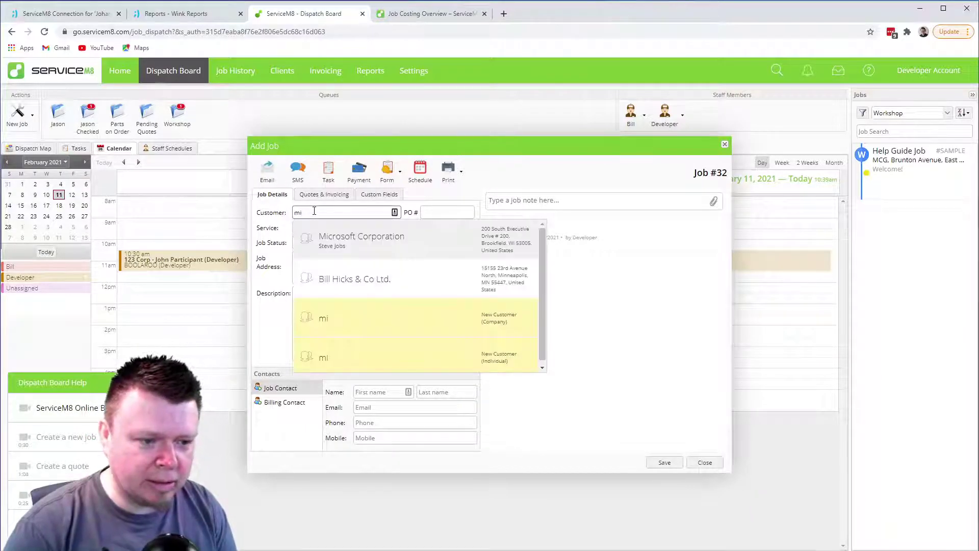
pyautogui.click(367, 237)
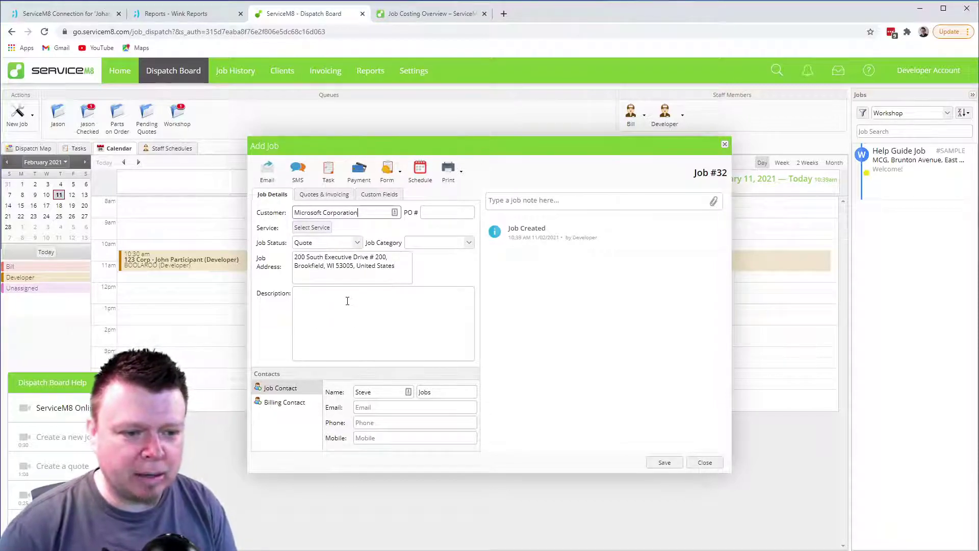
pyautogui.click(354, 243)
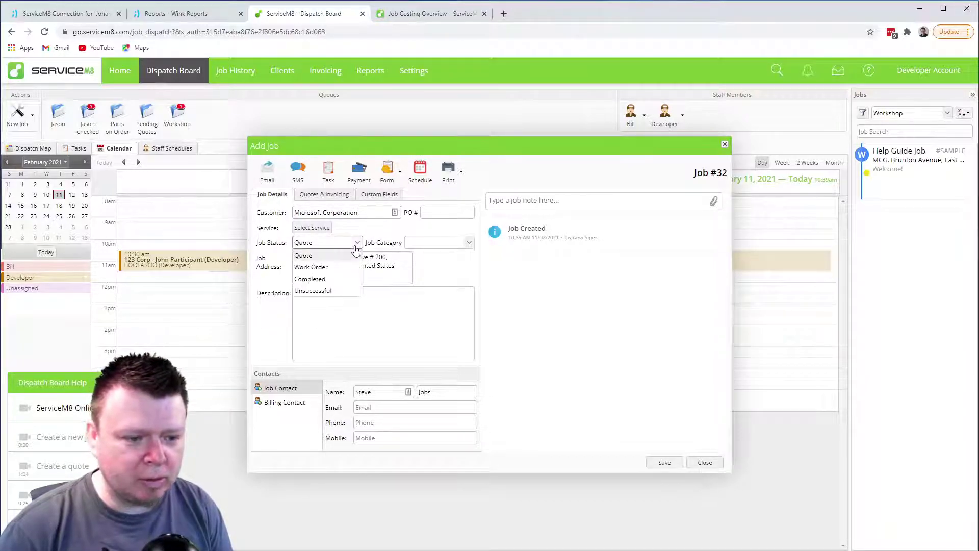
pyautogui.click(329, 267)
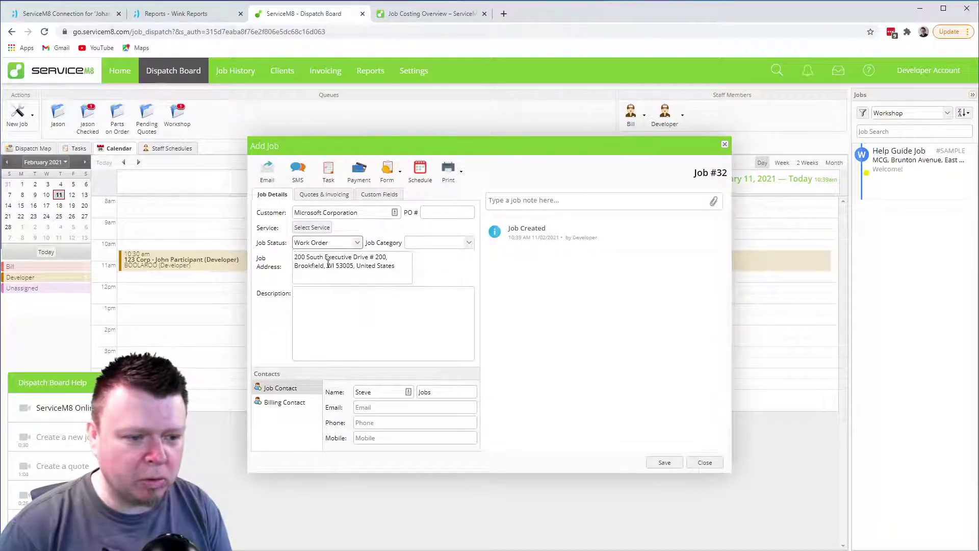
# Step: Add the AAA Custom Item to the new job's quote and invoice lines
pyautogui.click(331, 200)
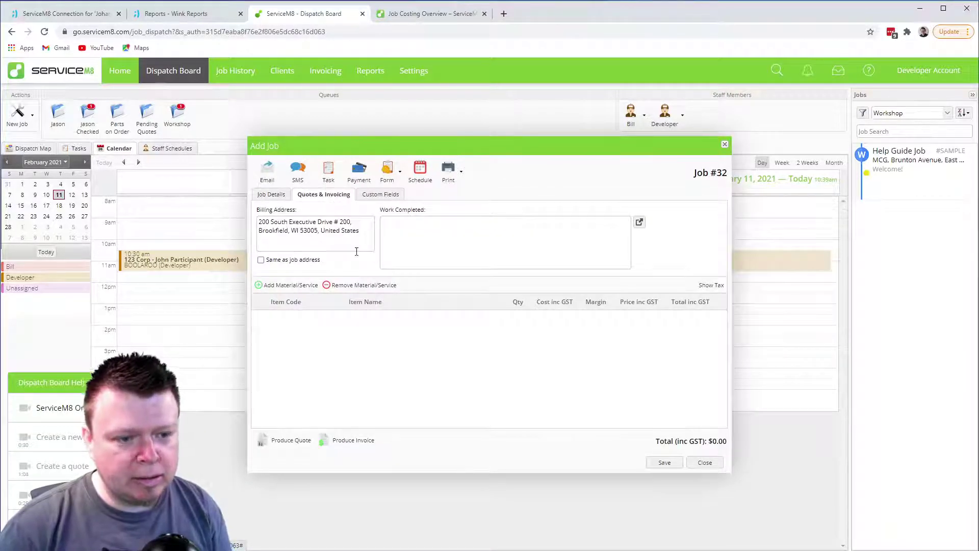
pyautogui.click(284, 287)
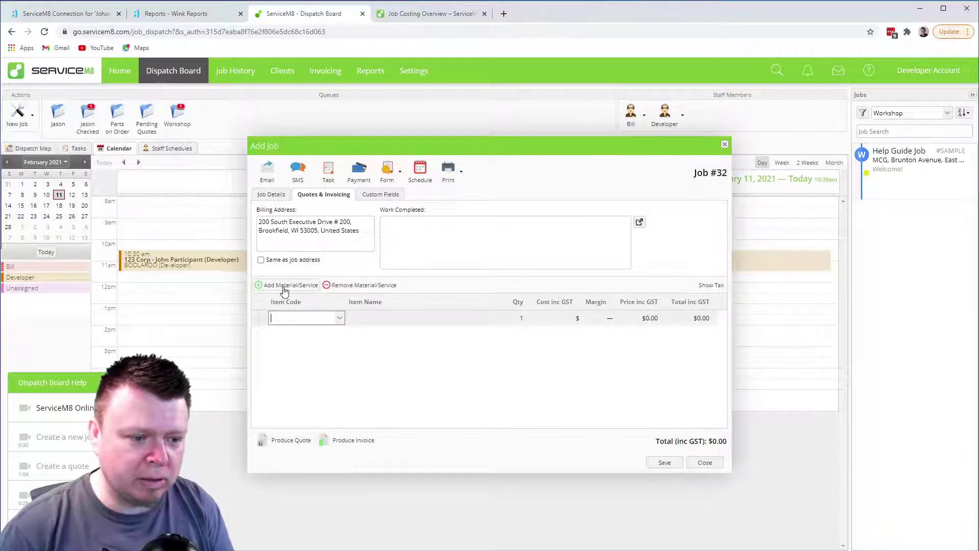
pyautogui.click(340, 319)
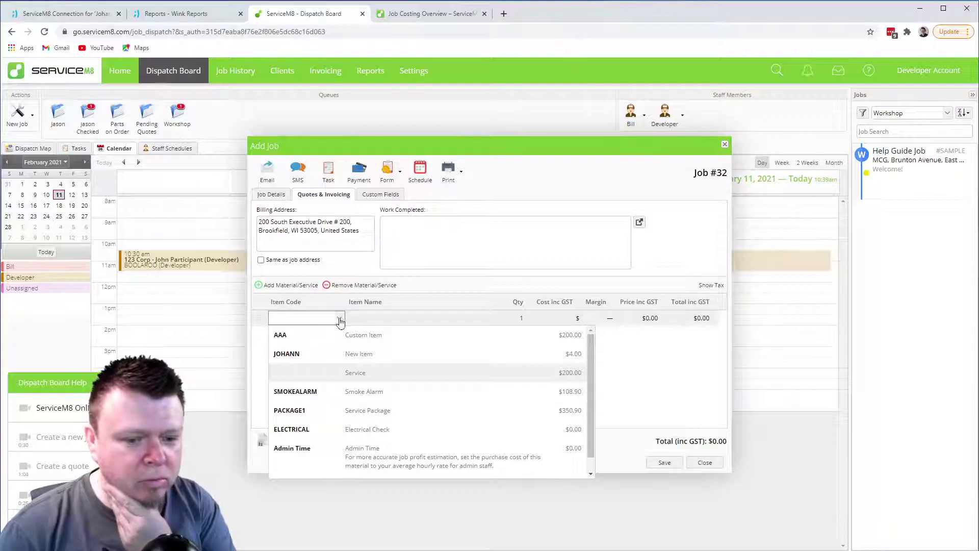
pyautogui.click(293, 335)
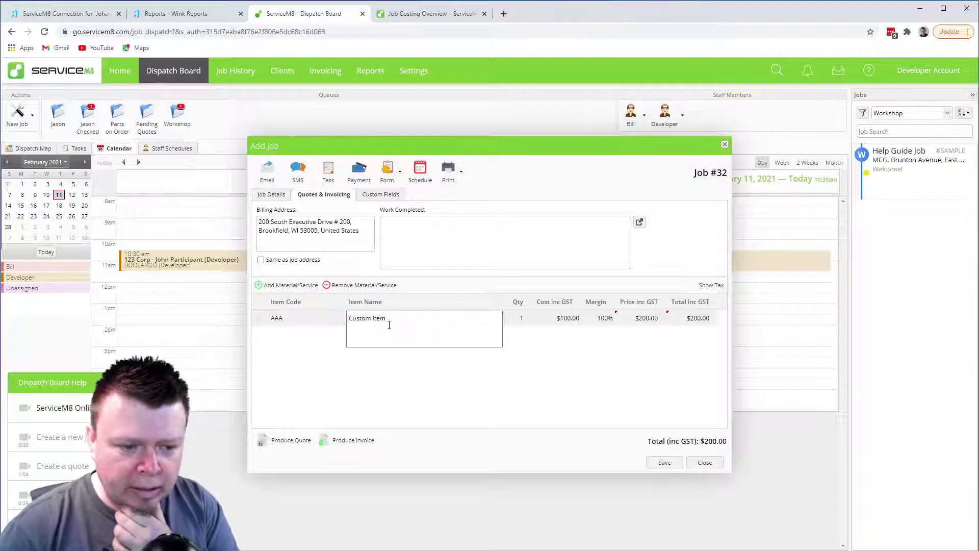
pyautogui.click(421, 362)
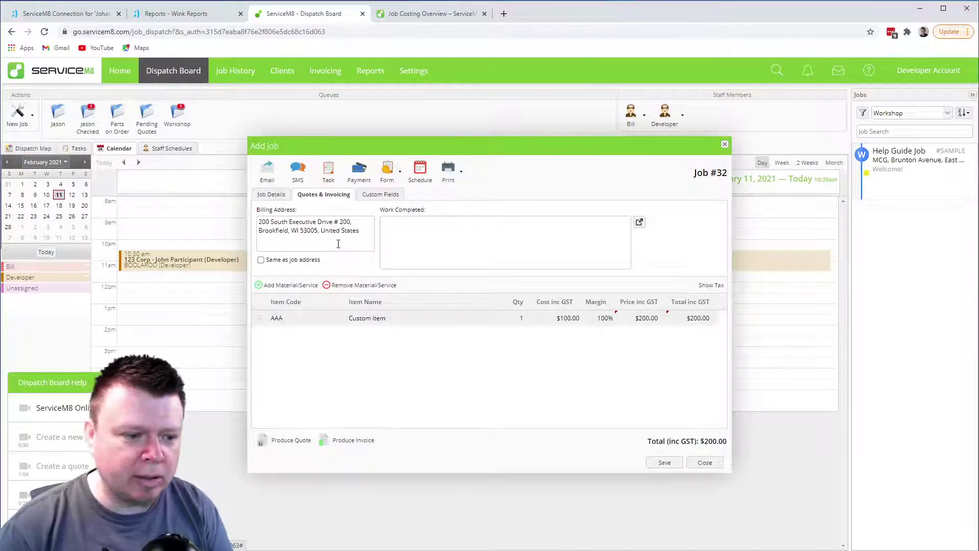
# Step: Add the PACKAGE1 Service Package as a second billing line and save the job
pyautogui.click(282, 285)
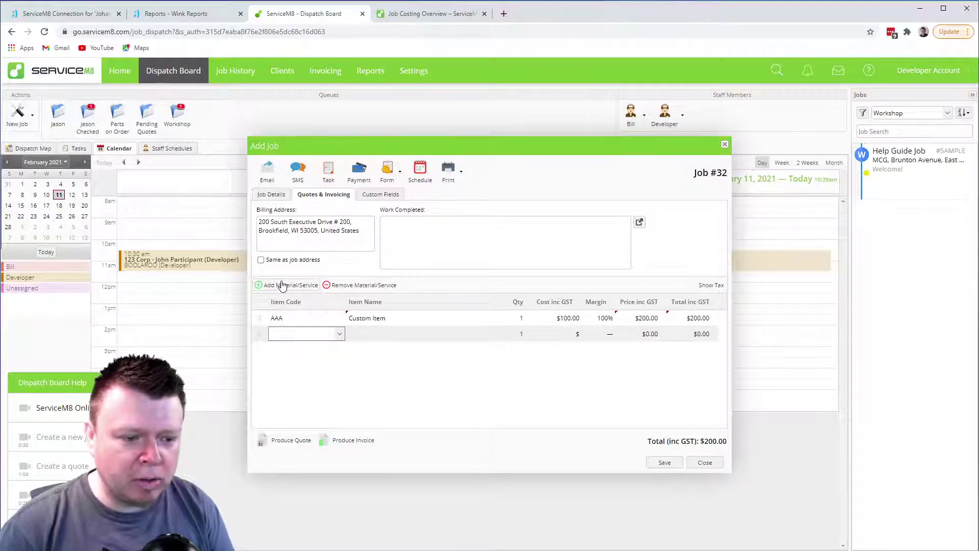
pyautogui.click(340, 335)
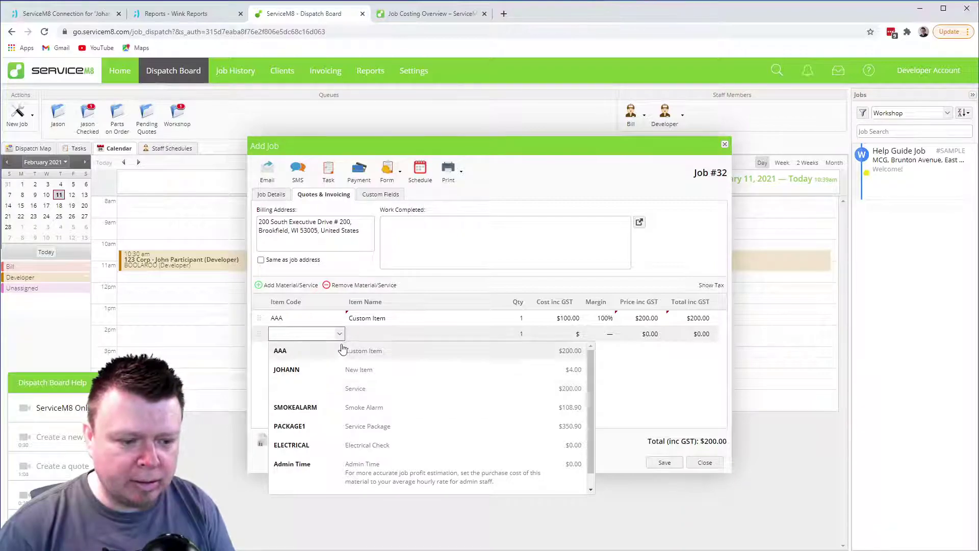
pyautogui.click(367, 430)
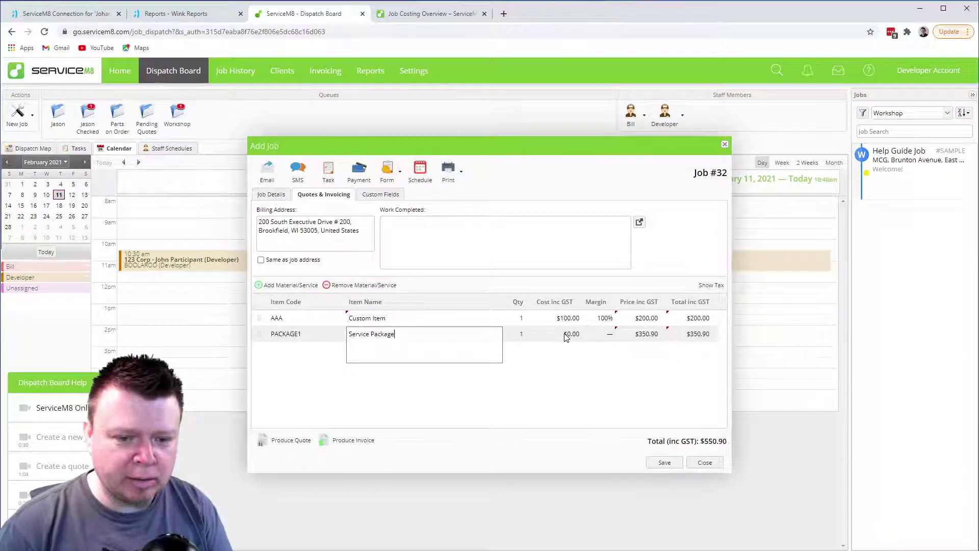
pyautogui.click(566, 375)
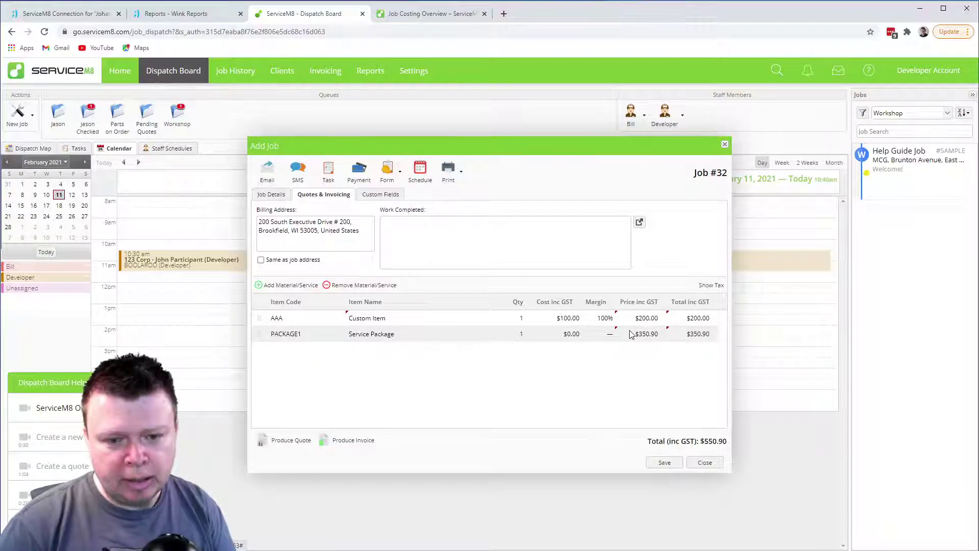
pyautogui.click(671, 464)
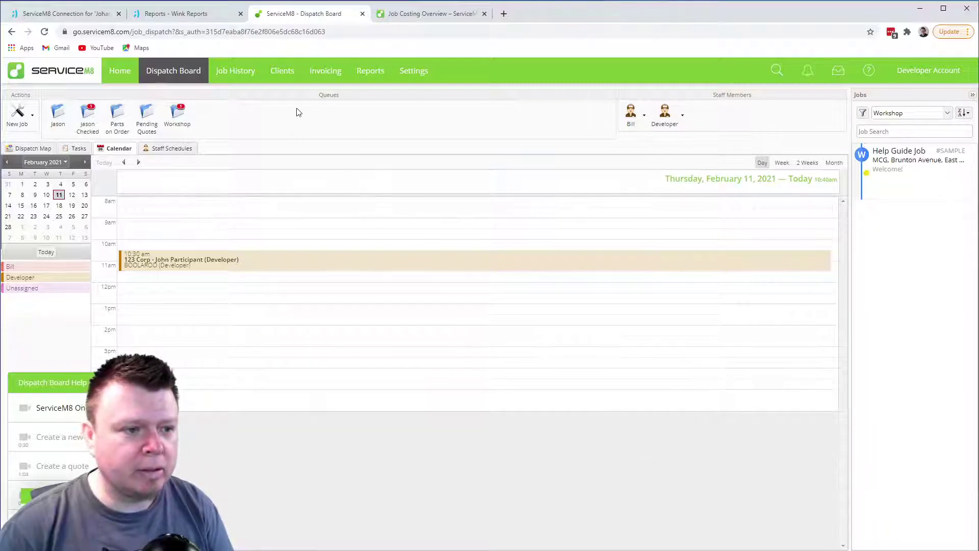
# Step: Reopen the newest Microsoft Corporation job from the job history and check its estimated profit in the billing details
pyautogui.click(243, 73)
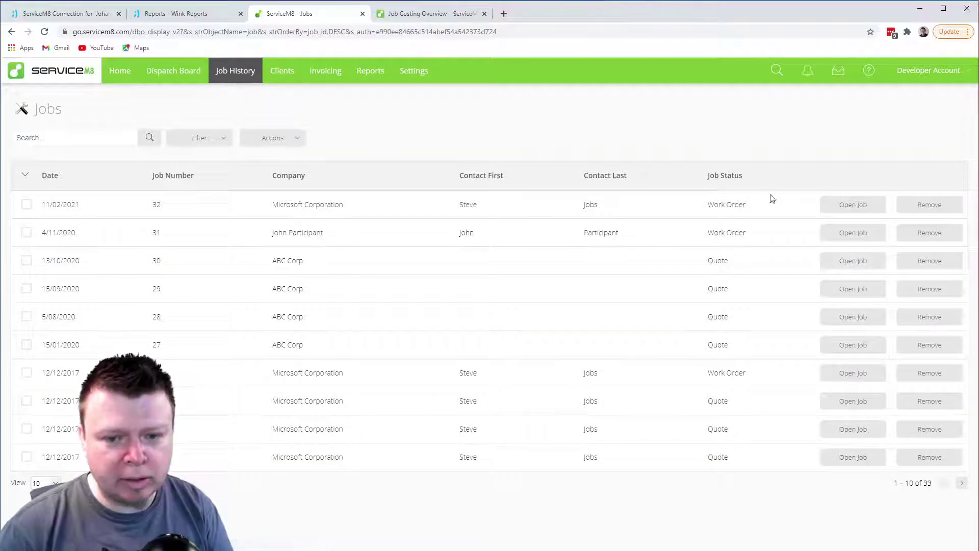
pyautogui.click(853, 205)
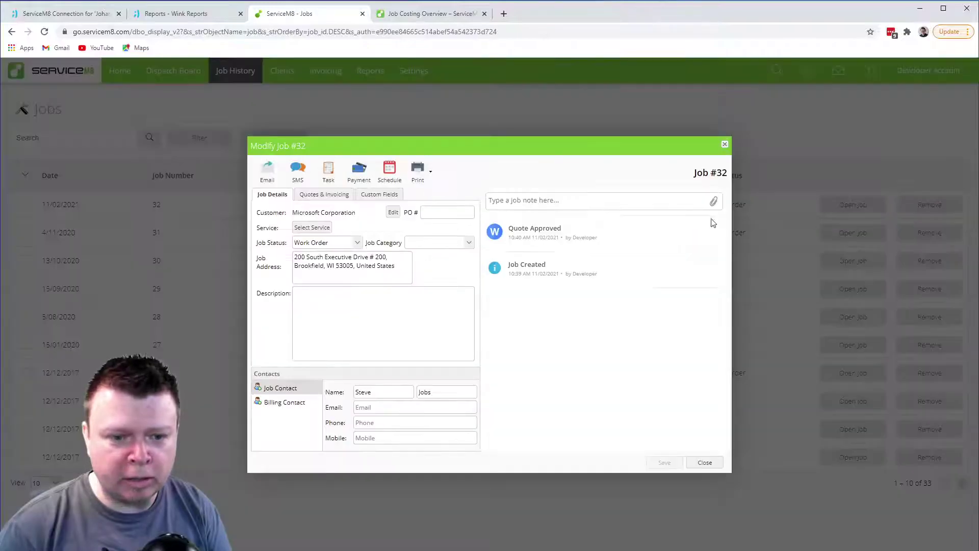
pyautogui.click(331, 197)
pyautogui.moveTo(683, 235)
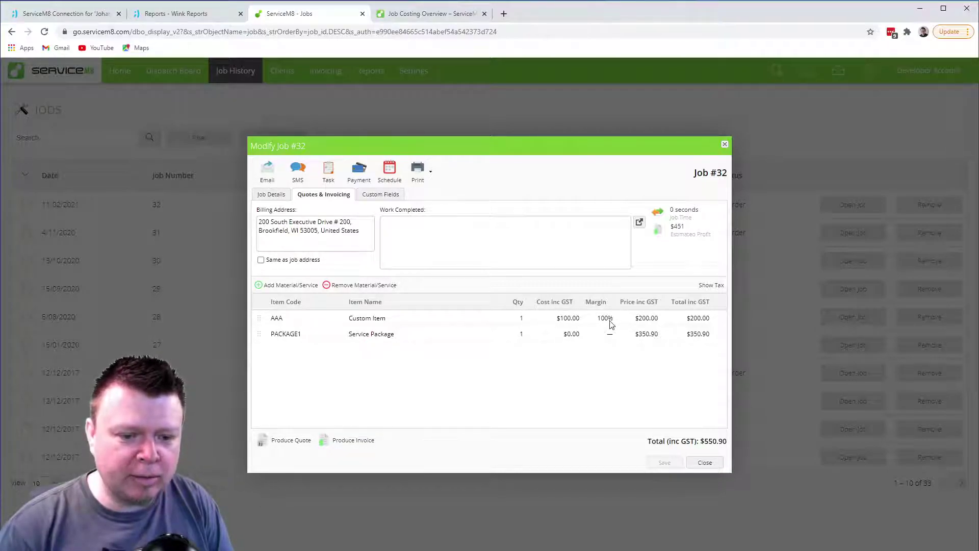
# Step: Set the cost including GST of the AAA Custom Item line to $150
pyautogui.click(572, 319)
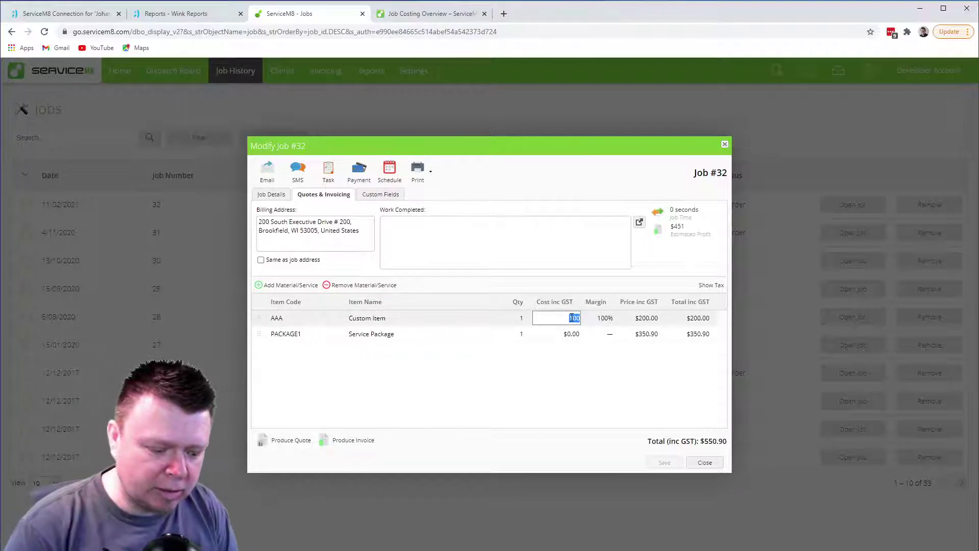
pyautogui.write('15')
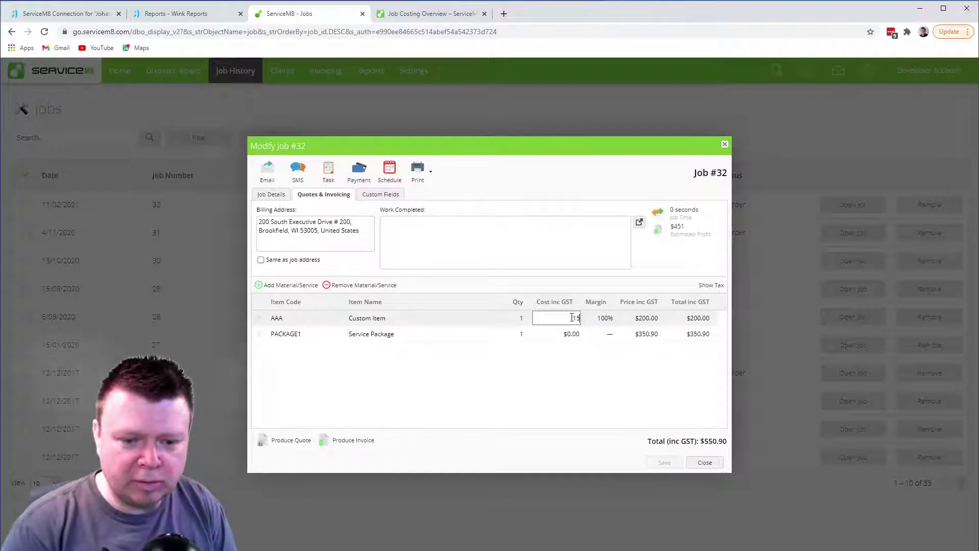
pyautogui.press('Return')
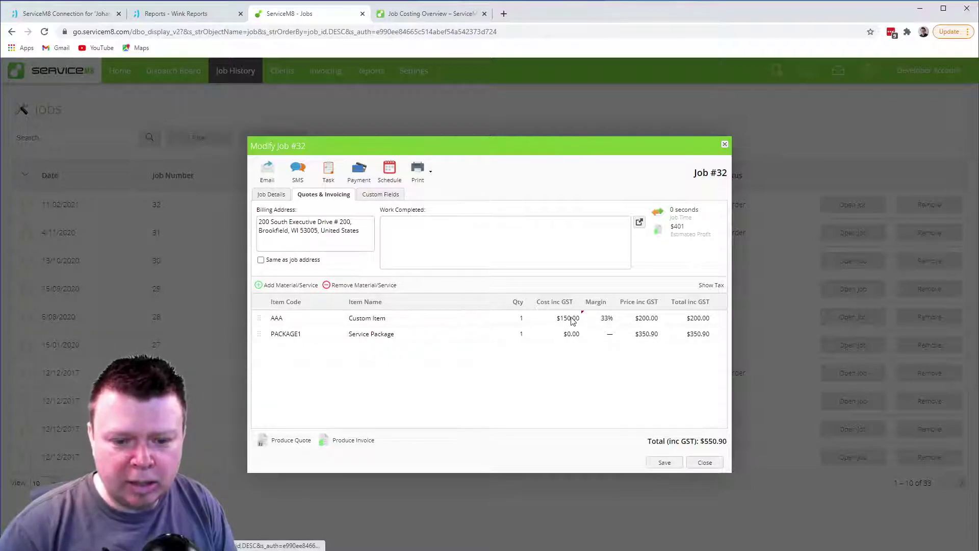
# Step: Set the PACKAGE1 Service Package line's price to $350 and cost to $20, and save the job
pyautogui.click(645, 335)
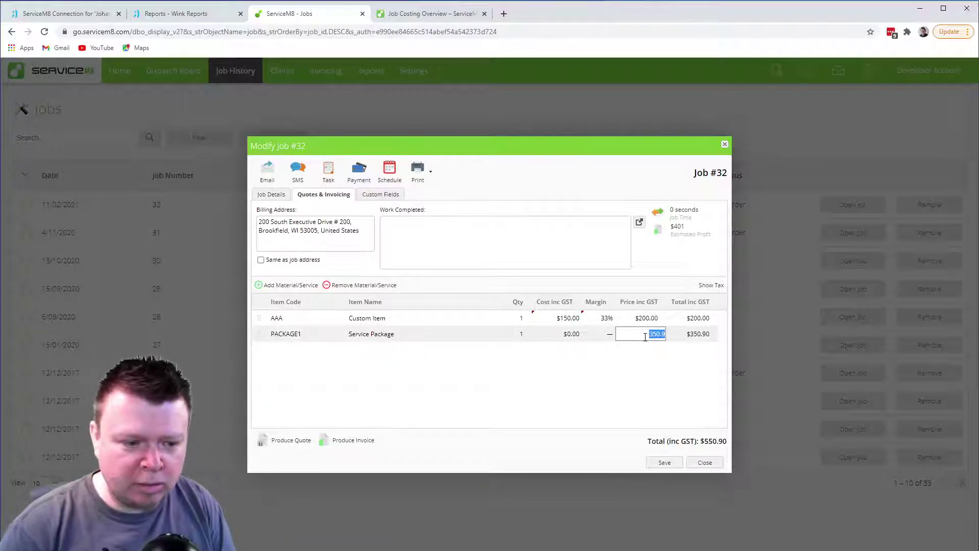
pyautogui.write('350')
pyautogui.press('Return')
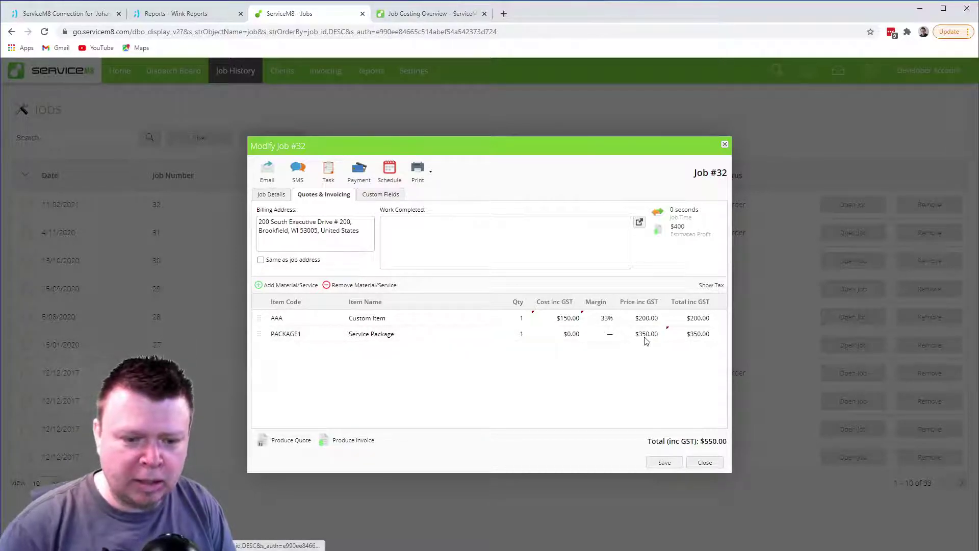
pyautogui.click(579, 334)
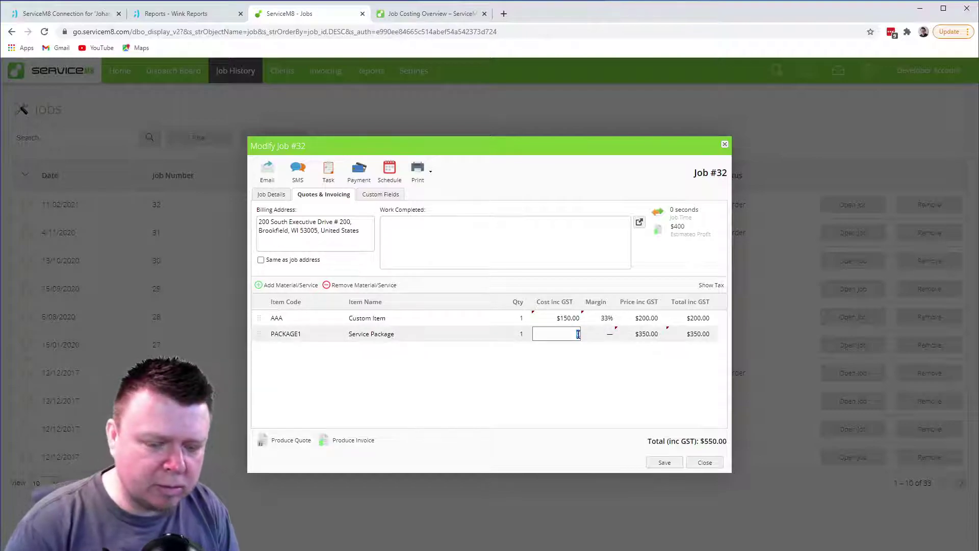
pyautogui.write('20')
pyautogui.press('Return')
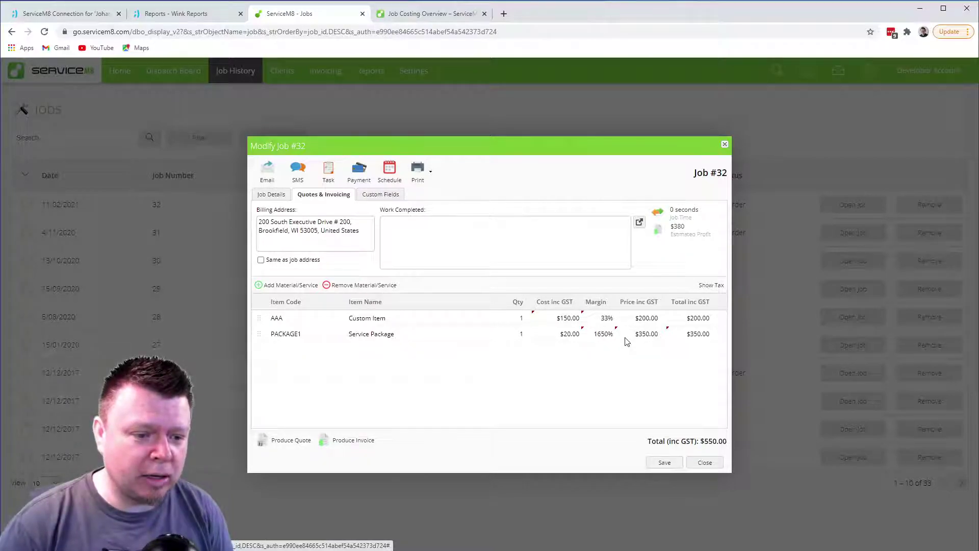
pyautogui.click(664, 462)
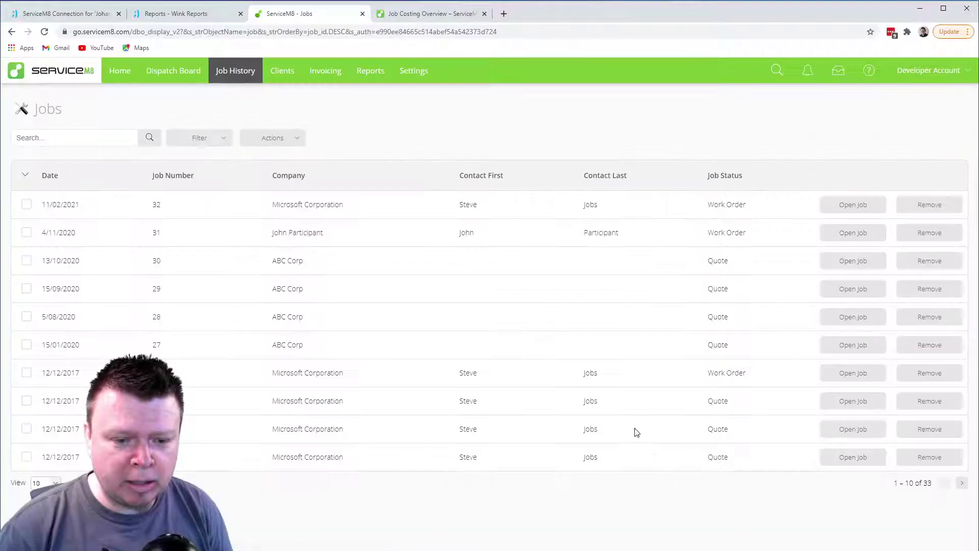
# Step: Reopen the newest Microsoft Corporation job, produce its quote, review the document's line items, and close the preview
pyautogui.click(852, 205)
pyautogui.click(331, 195)
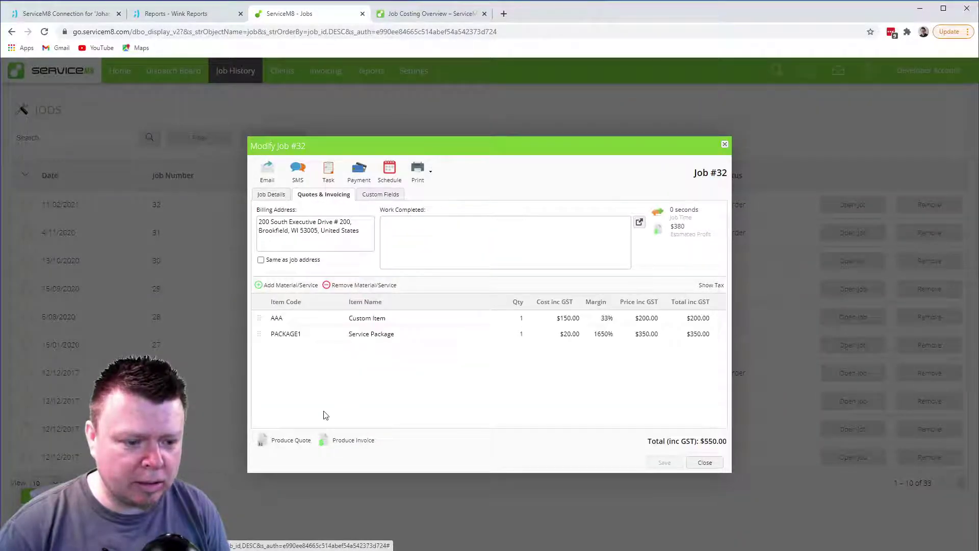
pyautogui.click(286, 442)
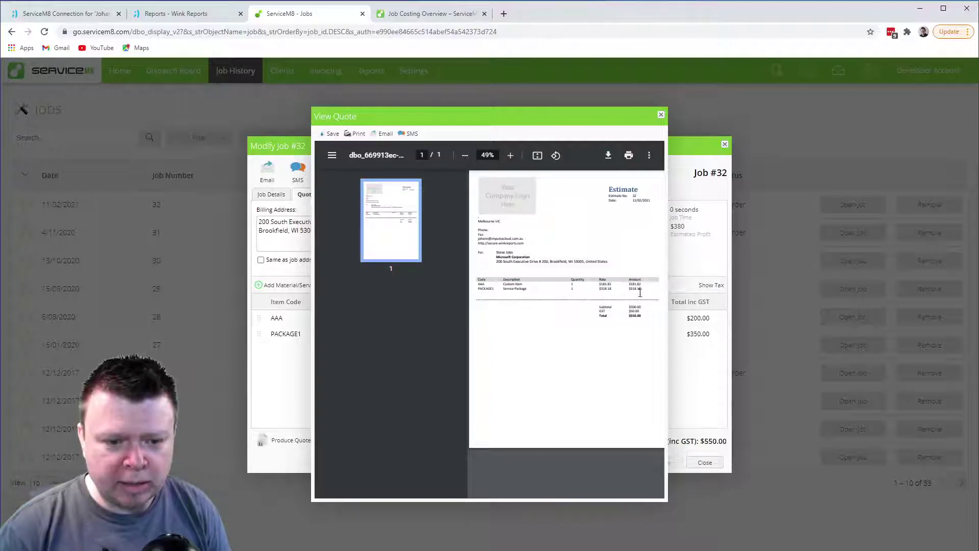
pyautogui.click(661, 115)
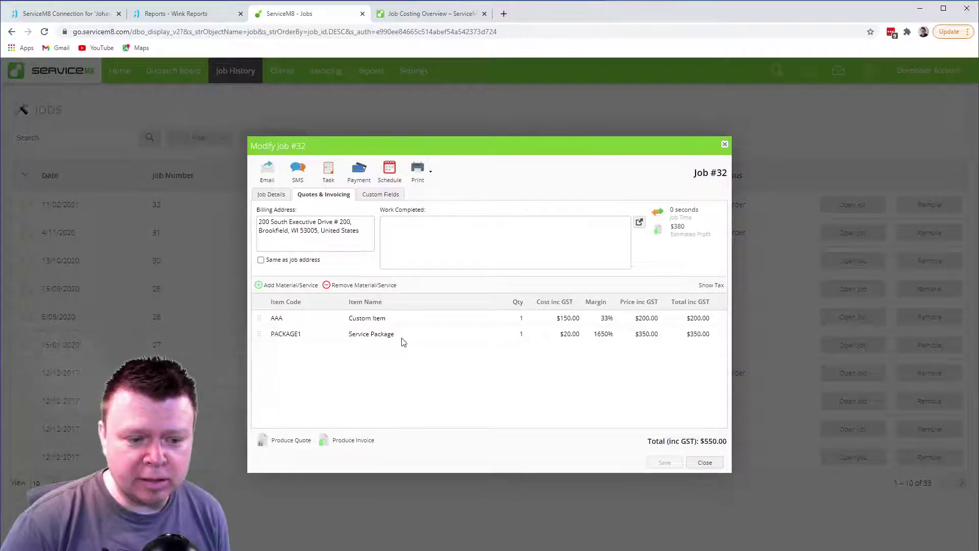
# Step: Clear the cost of the PACKAGE1 Service Package line and save the job
pyautogui.click(575, 333)
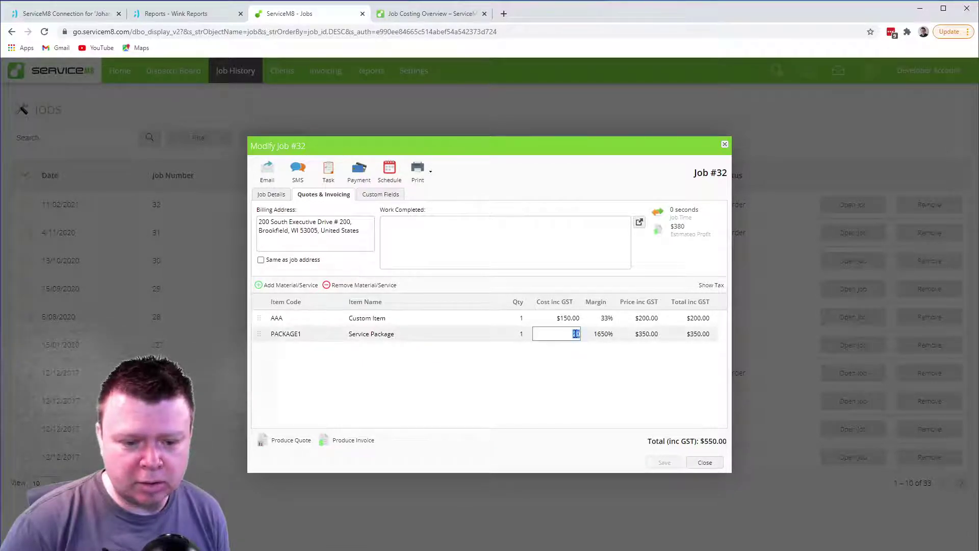
pyautogui.press('BackSpace')
pyautogui.press('Return')
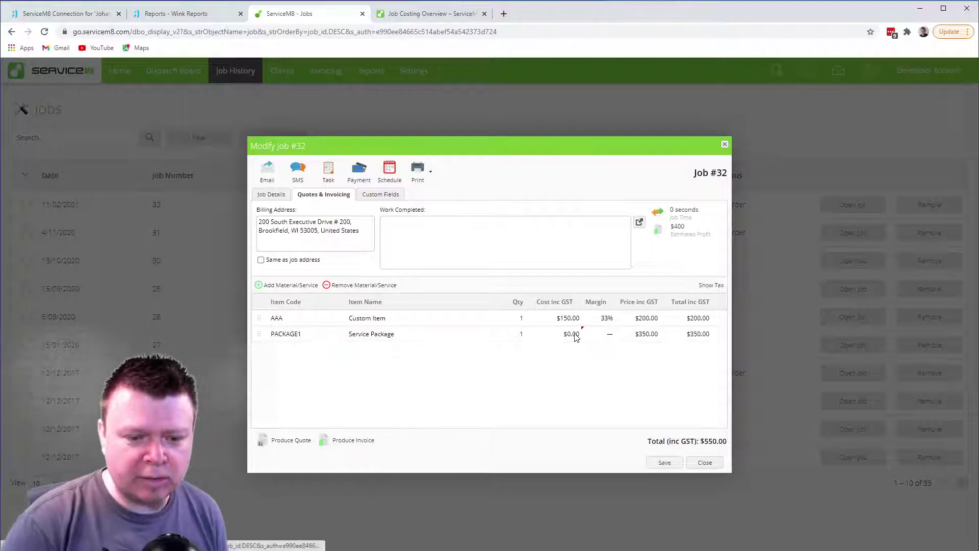
pyautogui.click(673, 465)
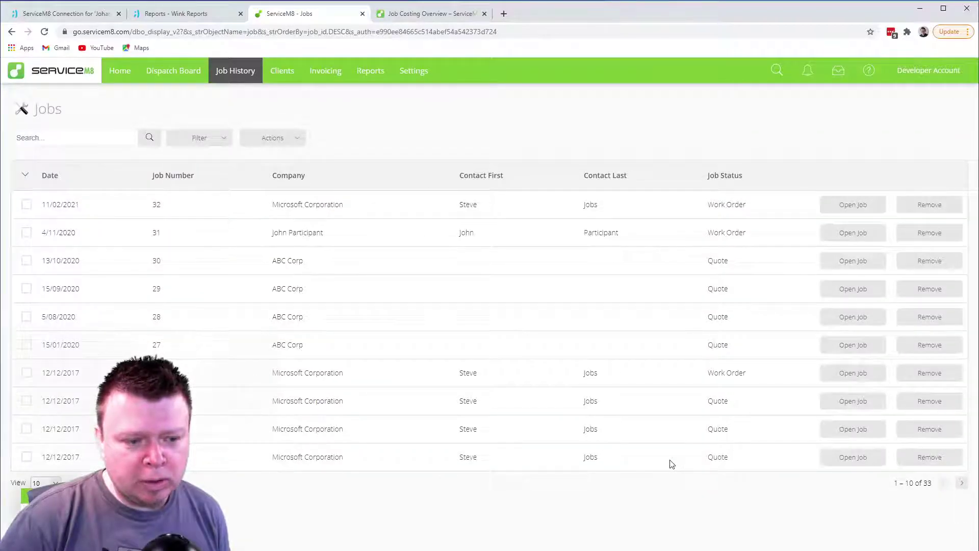
# Step: Reopen the newest Microsoft Corporation job, view its recorded time from the billing details, and close the time window
pyautogui.click(861, 209)
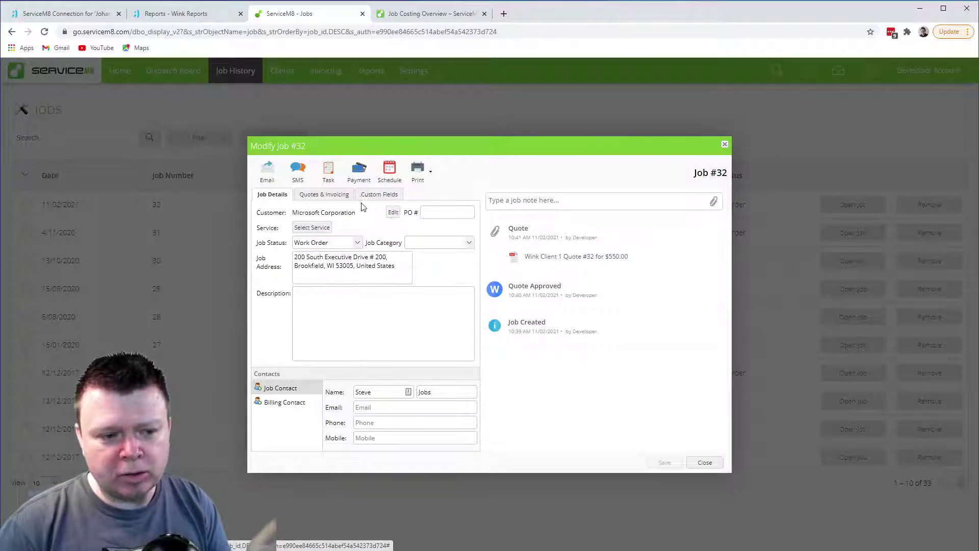
pyautogui.click(328, 195)
pyautogui.moveTo(678, 219)
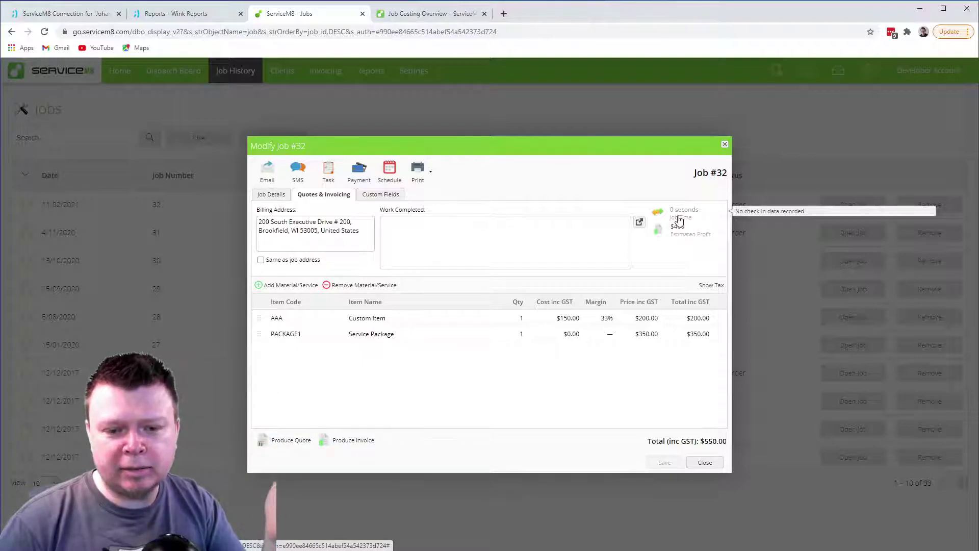
pyautogui.click(678, 220)
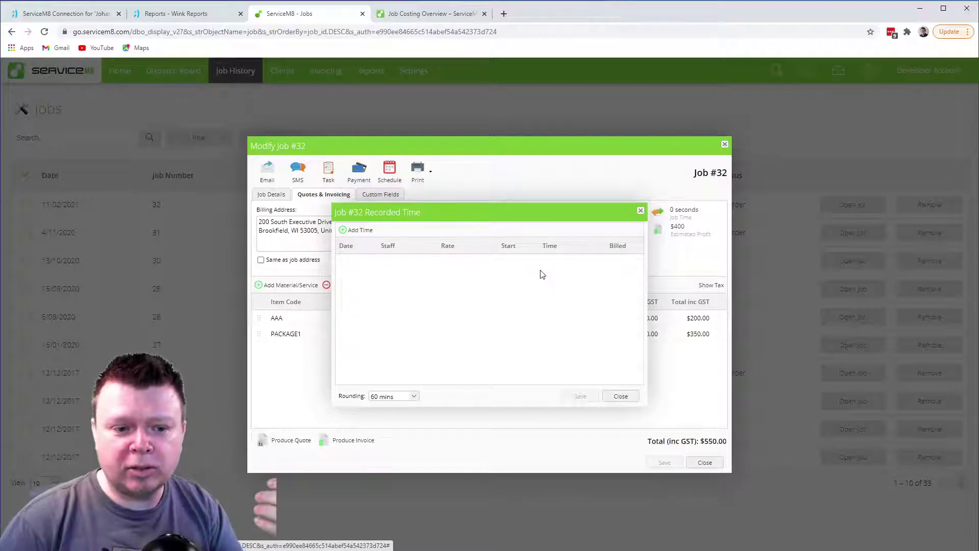
pyautogui.click(641, 210)
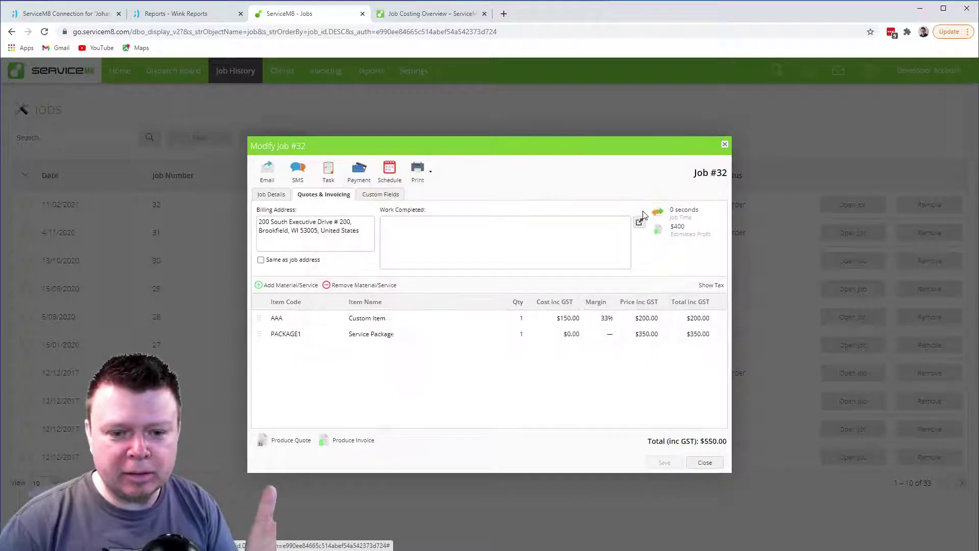
# Step: Add an entry to the job's recorded time, choosing the staff member and the LABOUR-BILL rate
pyautogui.click(681, 216)
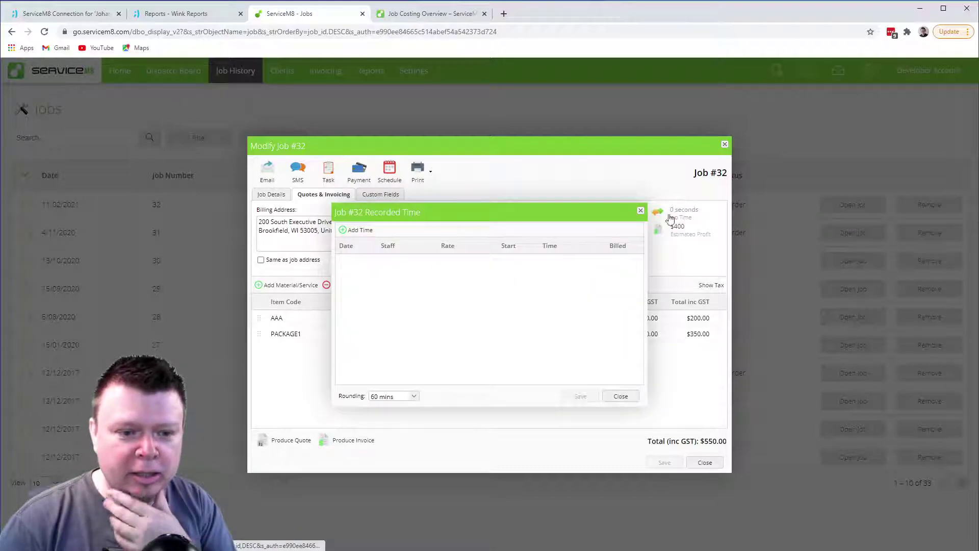
pyautogui.click(361, 231)
pyautogui.click(431, 264)
pyautogui.click(402, 278)
pyautogui.click(477, 262)
pyautogui.click(490, 262)
pyautogui.click(465, 284)
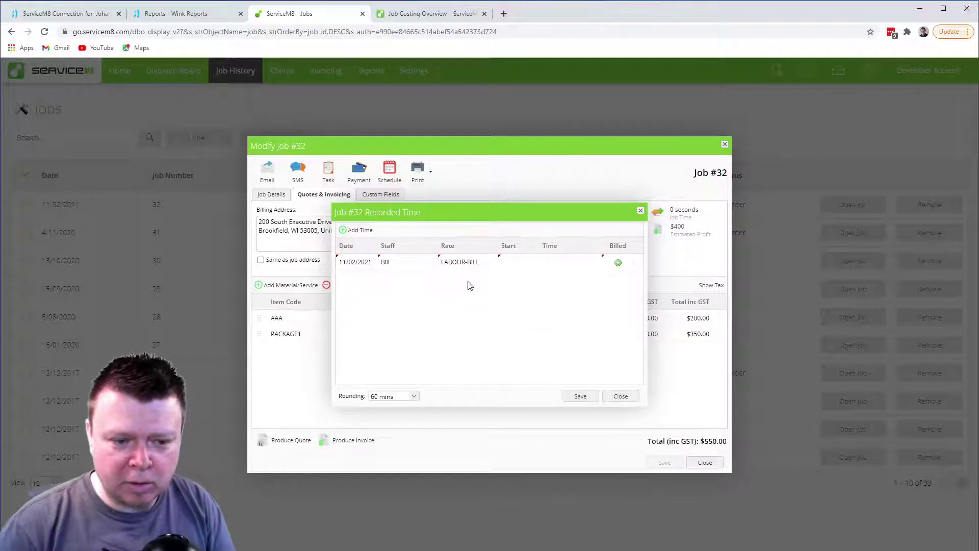
# Step: Set the time entry's start to 10:00 AM and its duration to 02:00, and save the recorded time
pyautogui.click(520, 264)
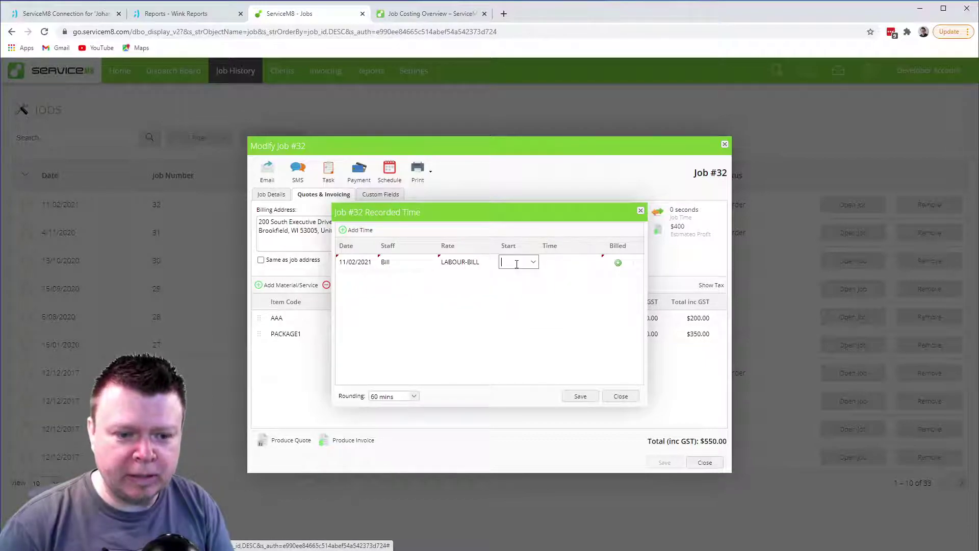
pyautogui.click(534, 263)
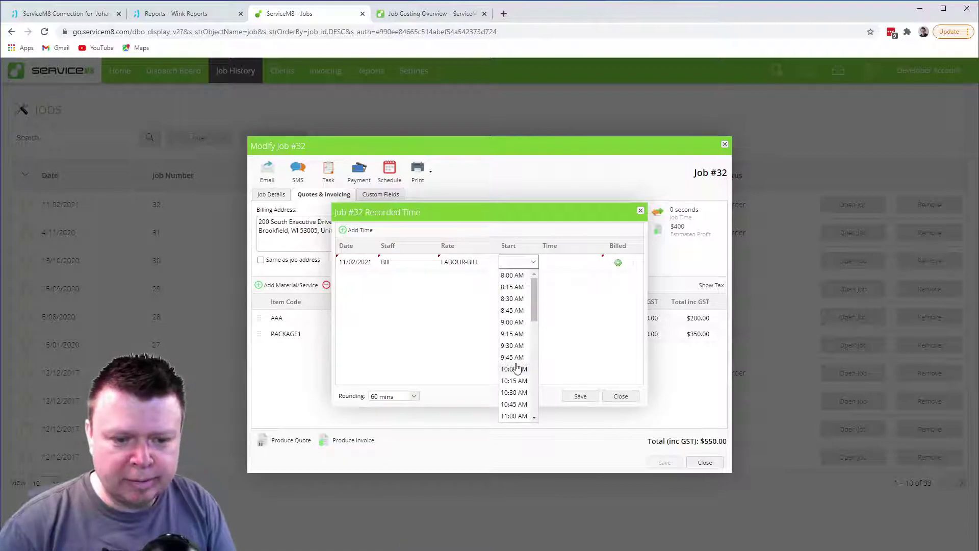
pyautogui.click(515, 365)
pyautogui.click(558, 262)
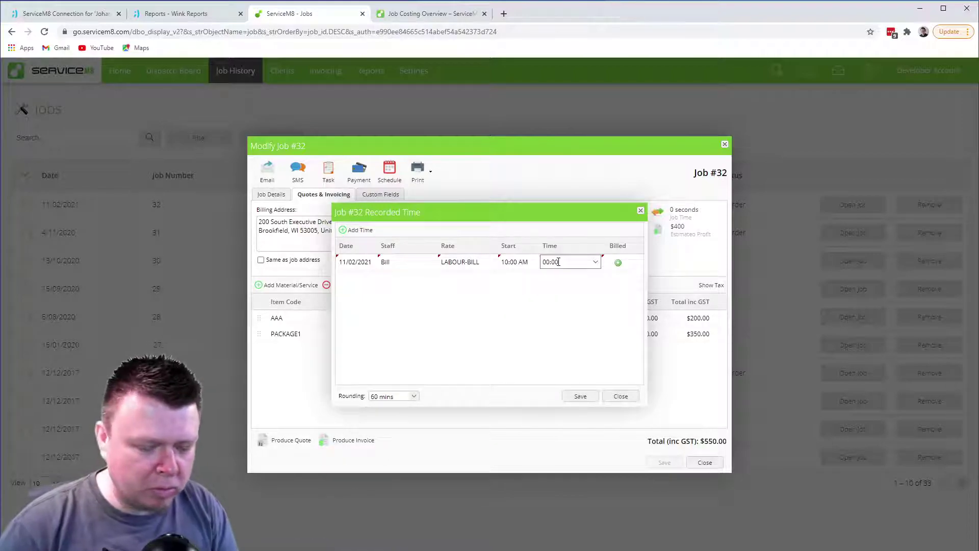
pyautogui.press('BackSpace')
pyautogui.press('BackSpace')
pyautogui.press('BackSpace')
pyautogui.press('BackSpace')
pyautogui.press('BackSpace')
pyautogui.write('2')
pyautogui.scroll(-1, 559, 301)
pyautogui.scroll(1, 559, 303)
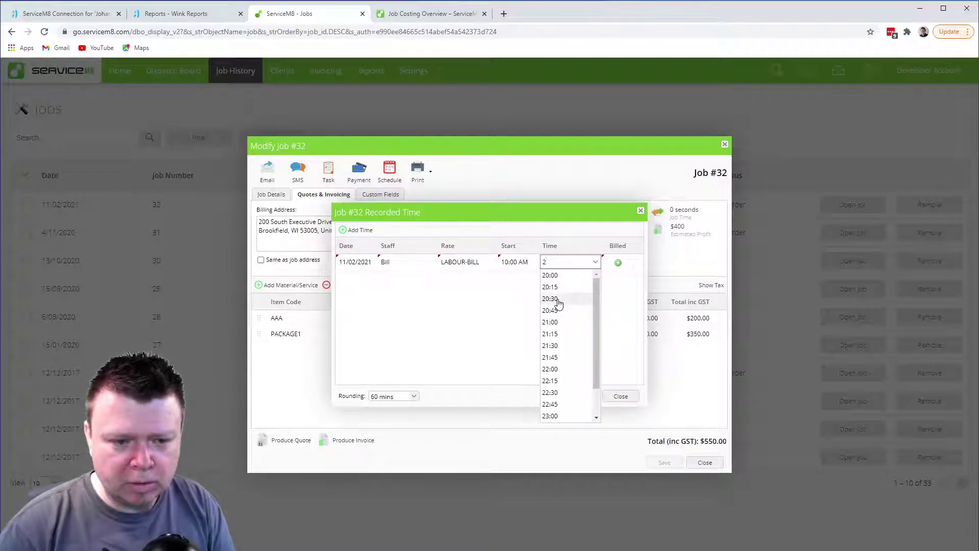
pyautogui.press('BackSpace')
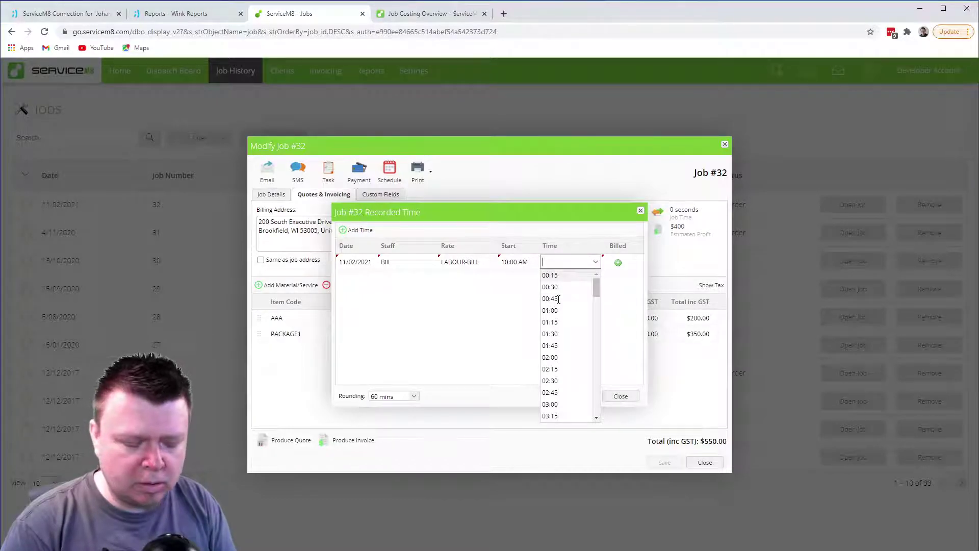
pyautogui.write('02')
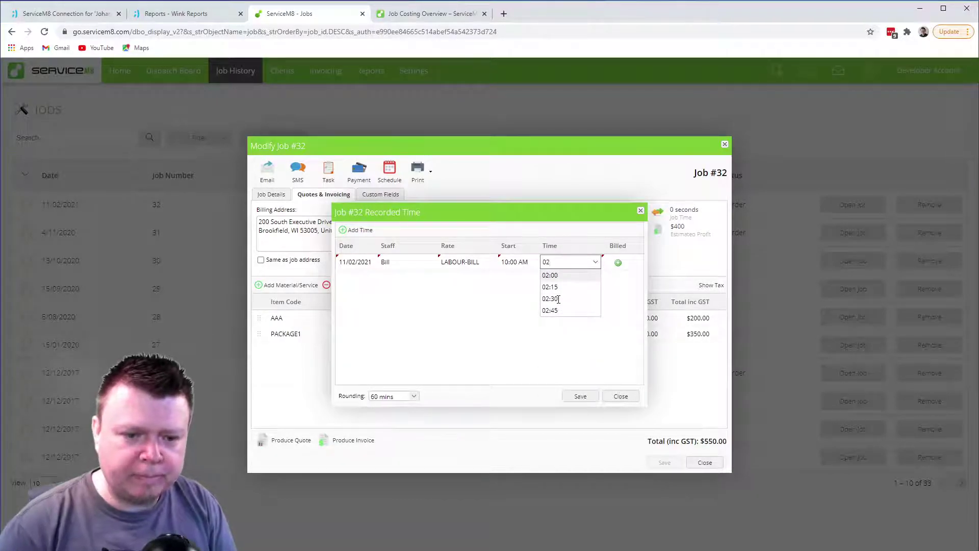
pyautogui.click(556, 277)
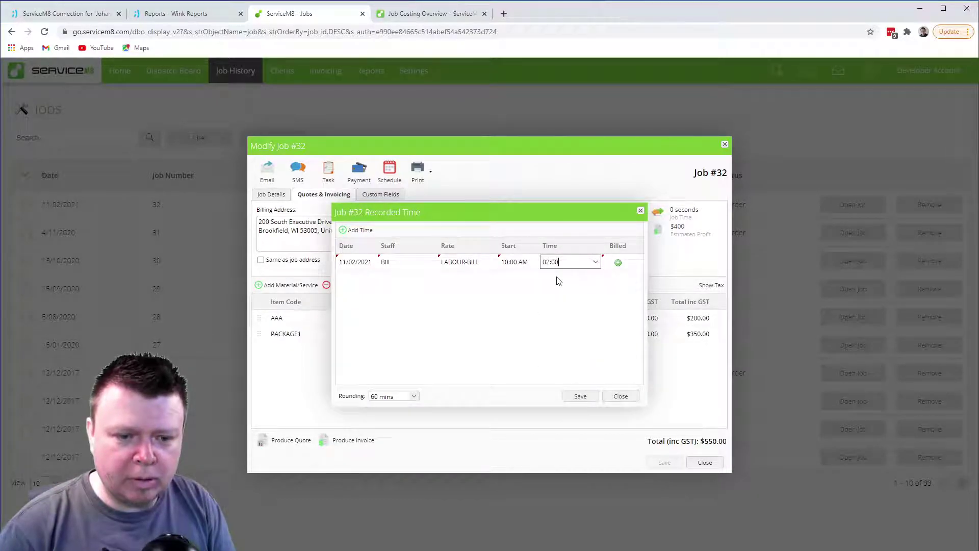
pyautogui.click(563, 301)
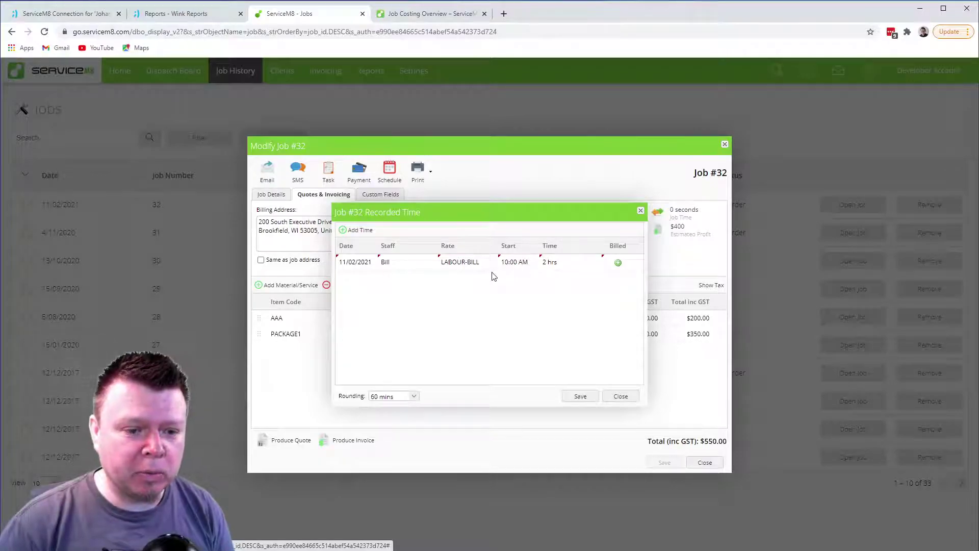
pyautogui.click(580, 397)
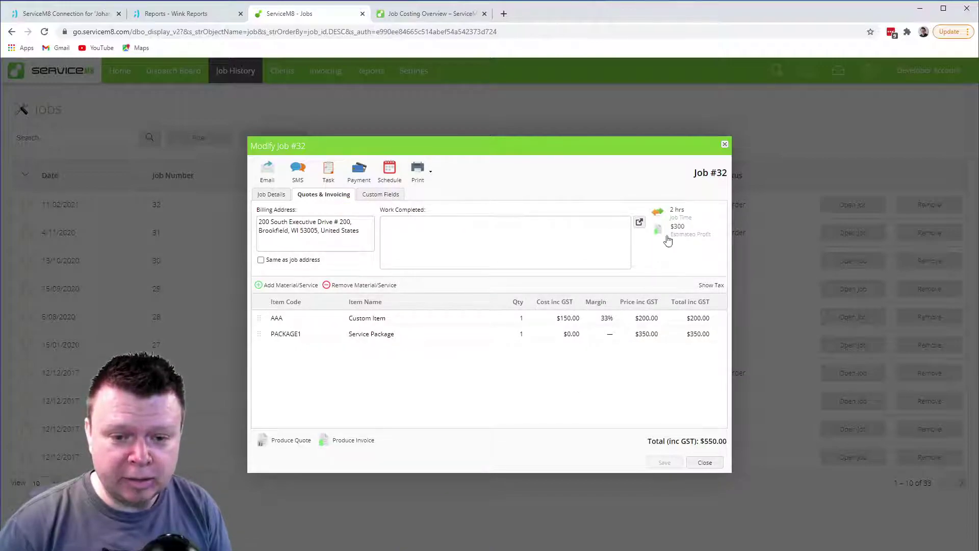
# Step: Close the job and force a refresh of the ServiceM8 connection in Wink Reports
pyautogui.moveTo(679, 216)
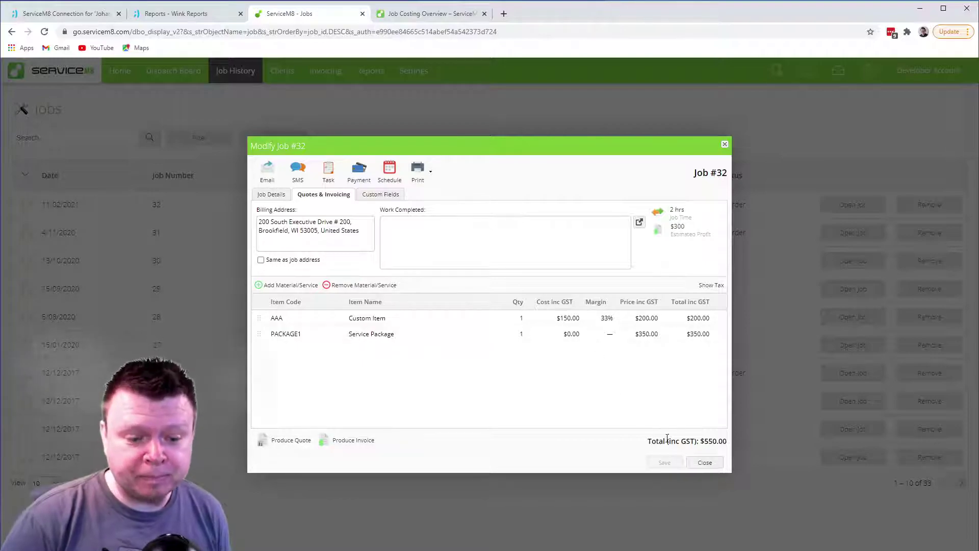
pyautogui.click(705, 463)
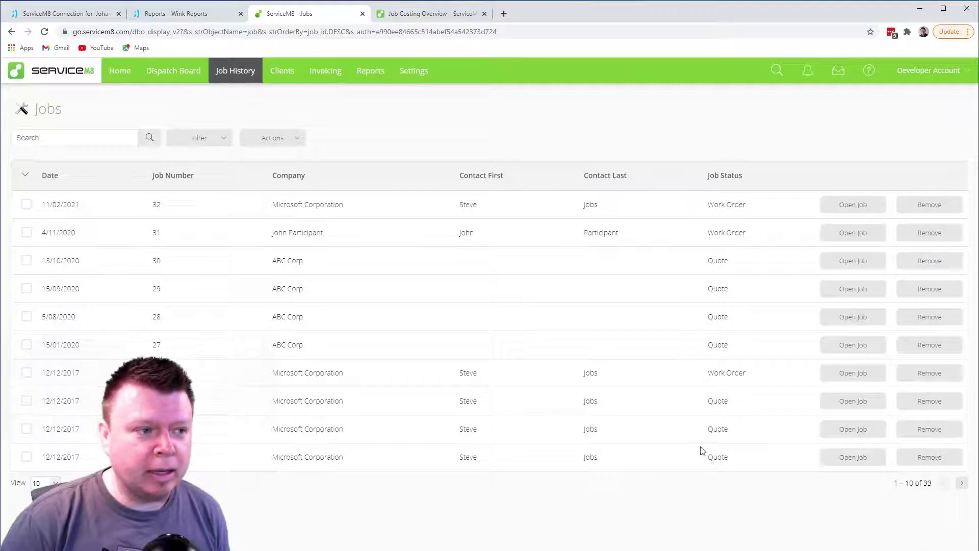
pyautogui.click(74, 15)
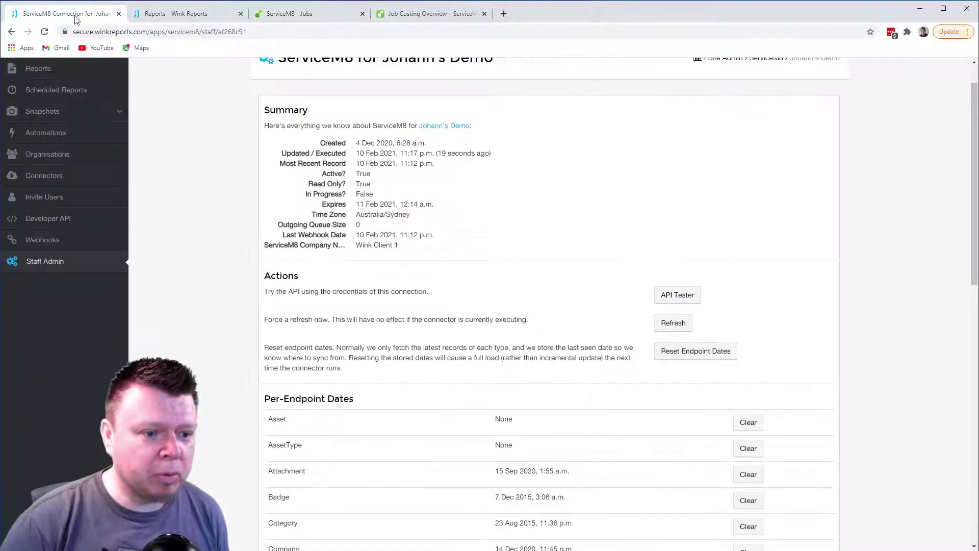
pyautogui.click(672, 325)
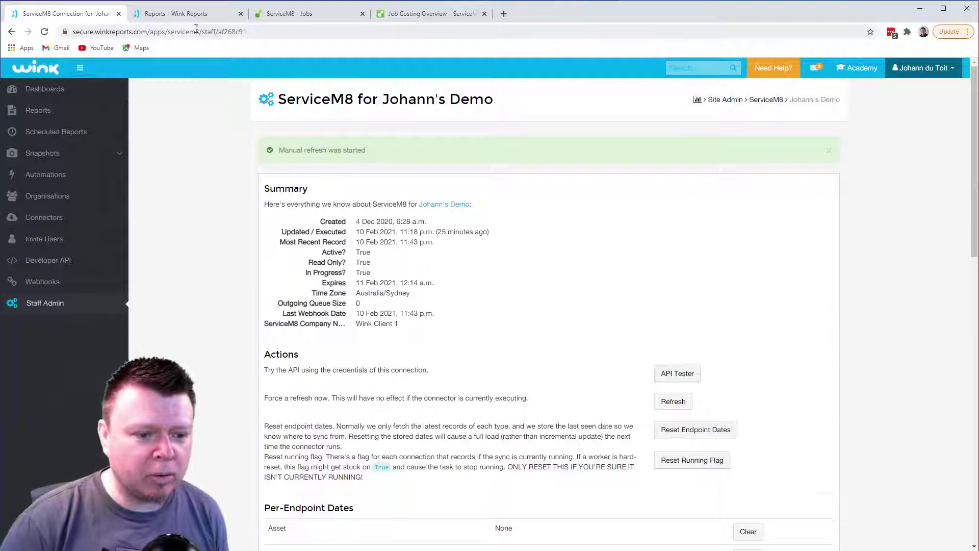
# Step: Start designing a new report in Wink Reports and title it "Labour Costs"
pyautogui.click(183, 13)
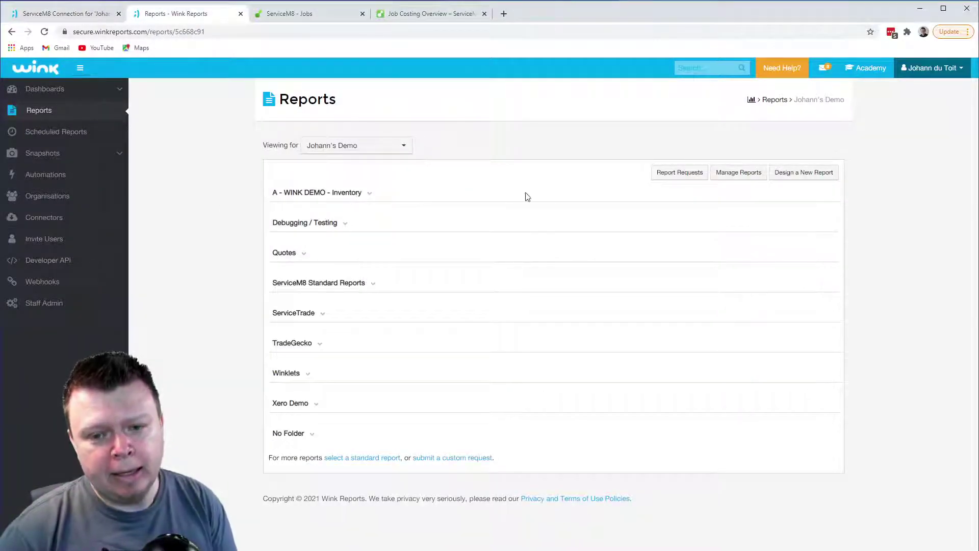
pyautogui.click(792, 175)
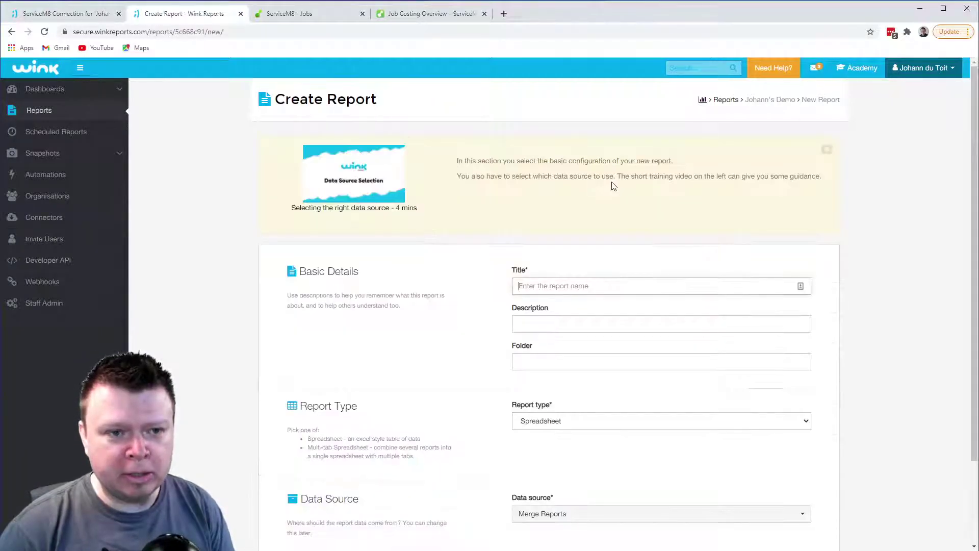
pyautogui.scroll(-2, 545, 219)
pyautogui.click(530, 186)
pyautogui.write('Lob')
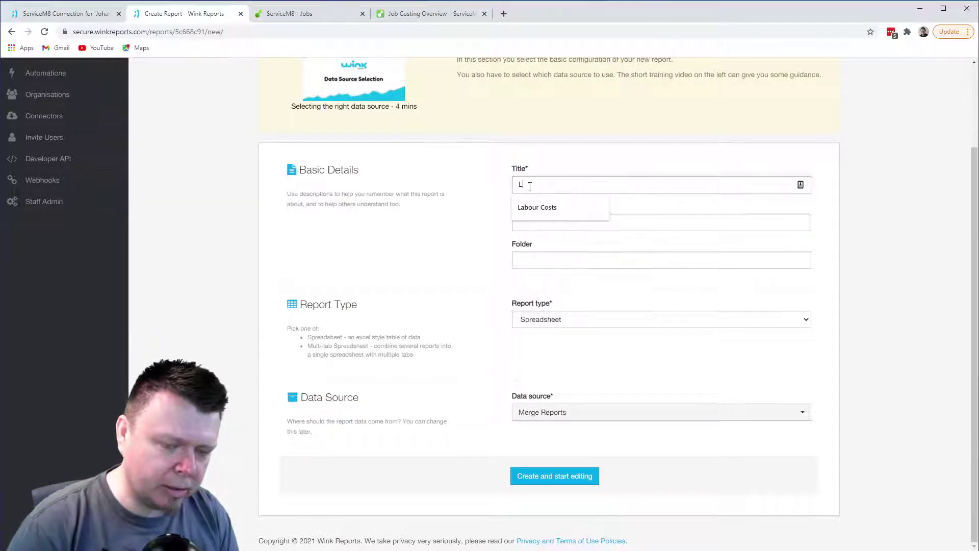
pyautogui.press('BackSpace')
pyautogui.press('BackSpace')
pyautogui.write('abour Cso')
pyautogui.press('BackSpace')
pyautogui.press('BackSpace')
pyautogui.write('o')
pyautogui.click(538, 213)
# Step: Assign the new report to the folder "Video Tutorial"
pyautogui.click(527, 260)
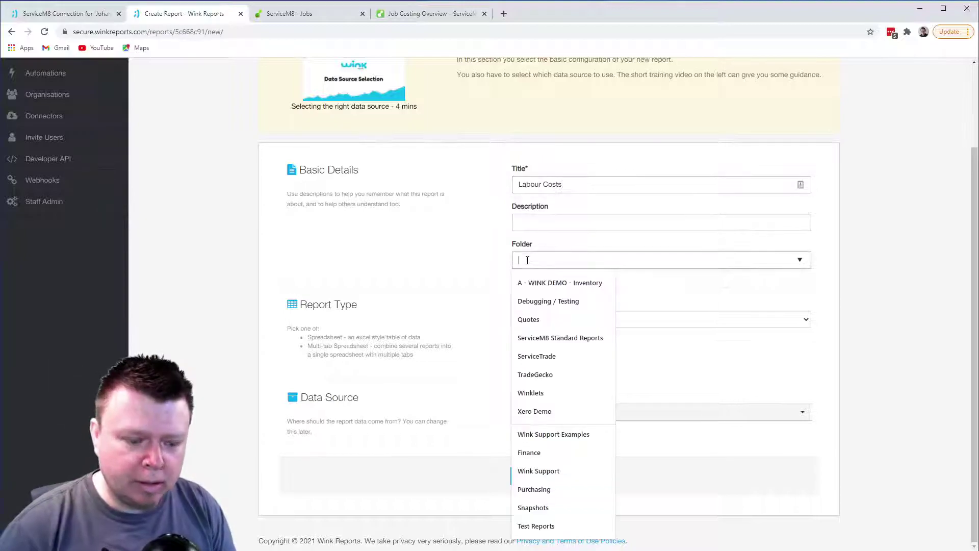
pyautogui.write('Video Tutorial')
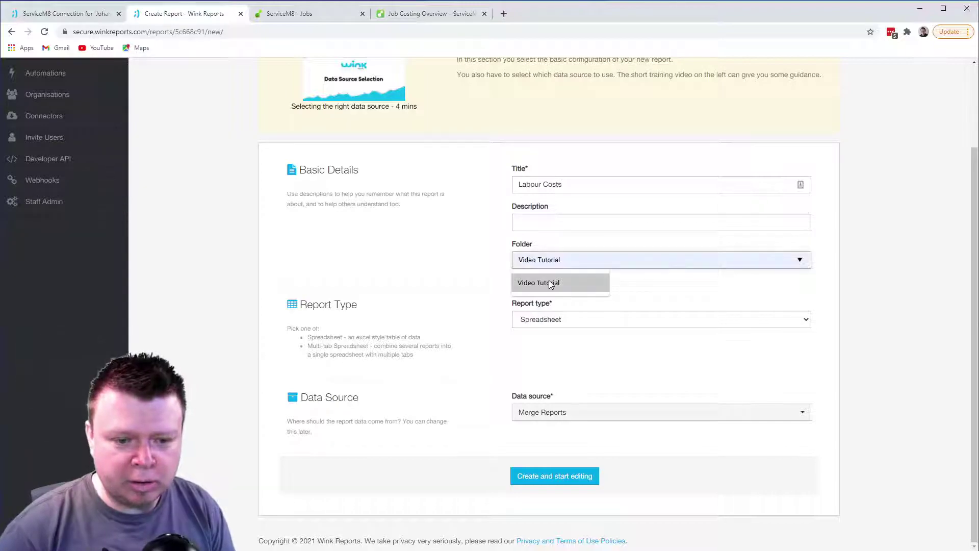
pyautogui.click(548, 282)
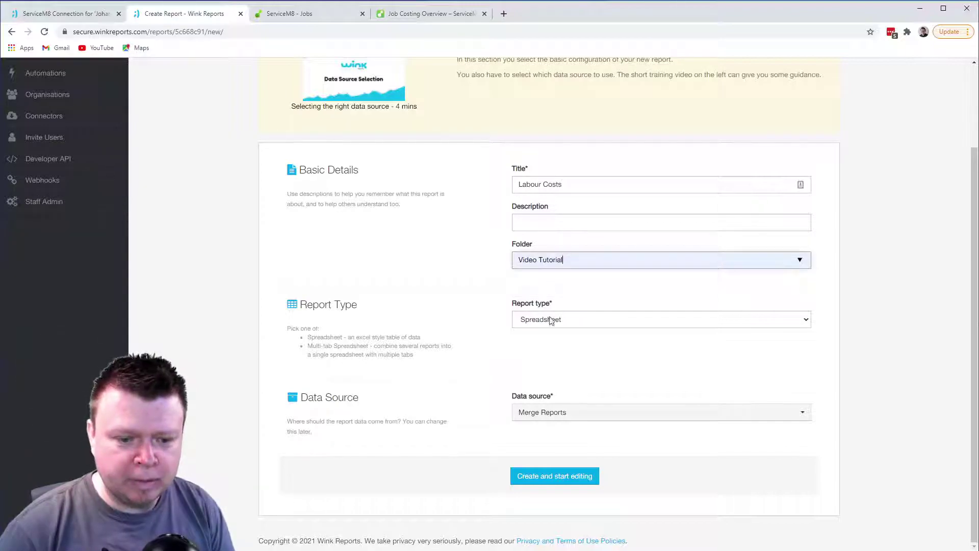
# Step: Choose the ServiceM8 Appointments data source for the report and create it for editing
pyautogui.click(545, 414)
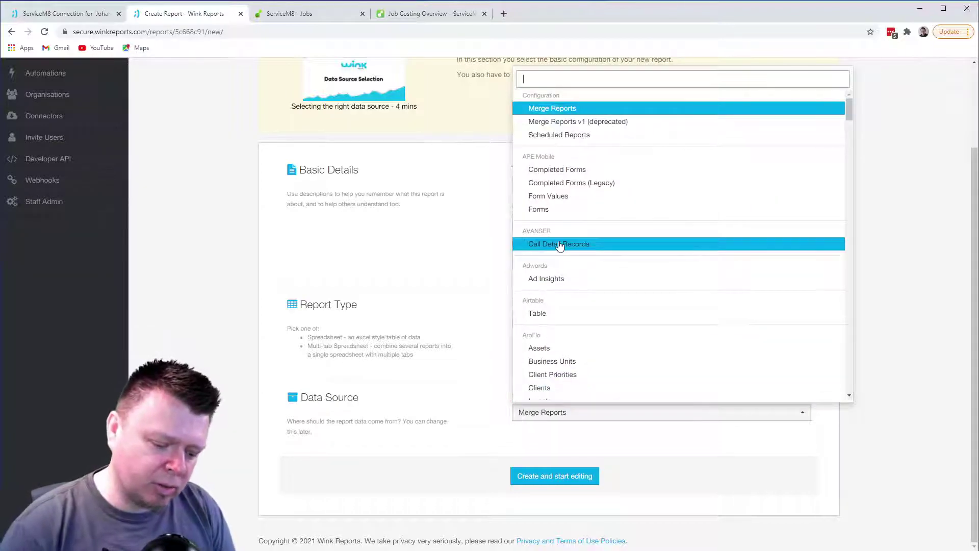
pyautogui.scroll(-15, 585, 264)
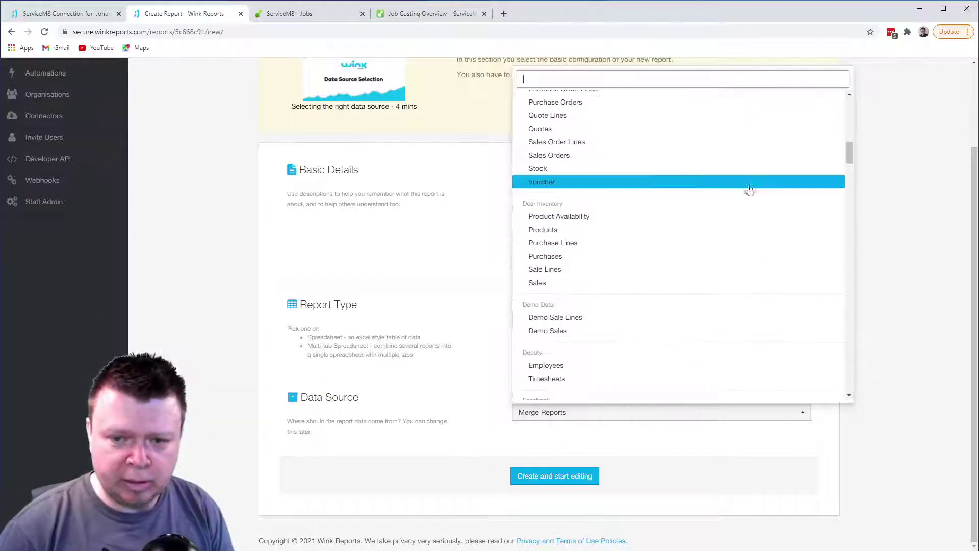
pyautogui.moveTo(848, 156); pyautogui.dragTo(844, 245)
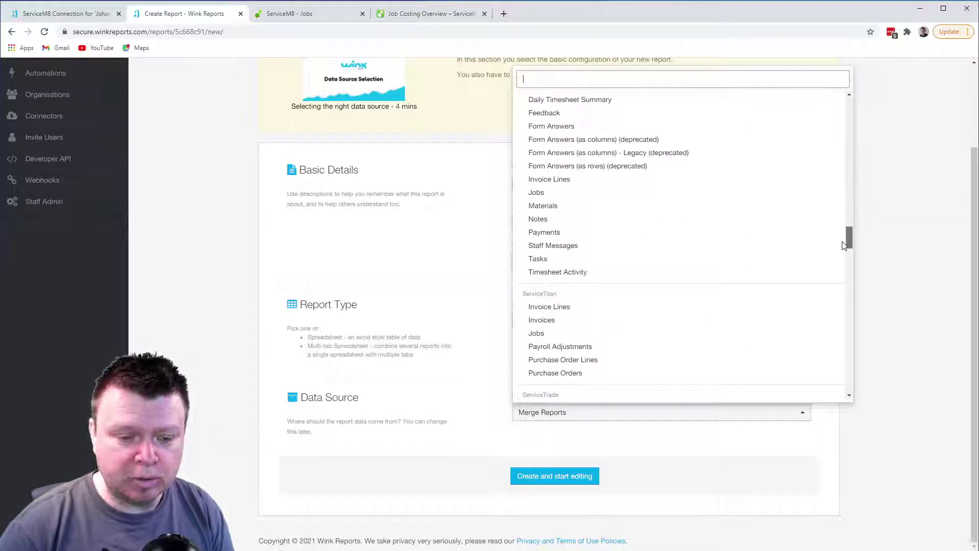
pyautogui.scroll(4, 844, 246)
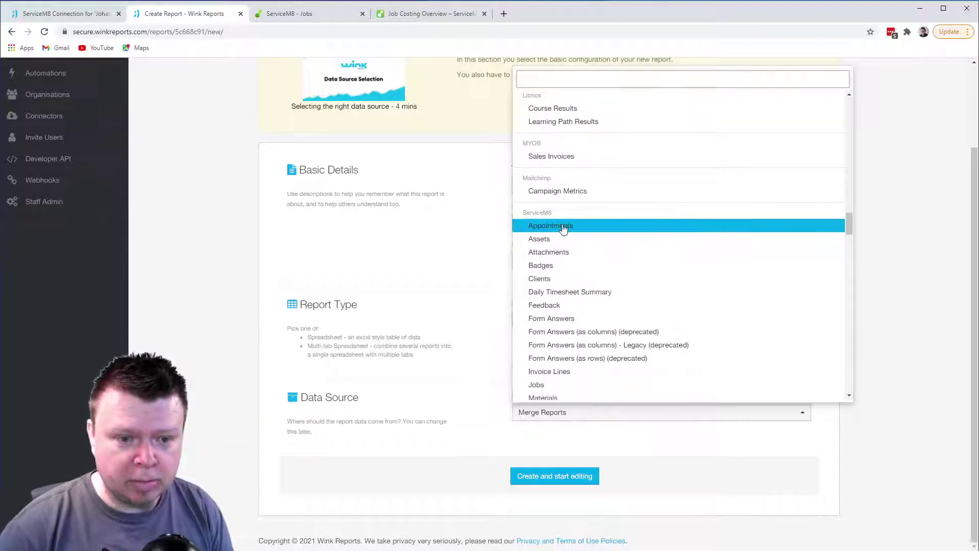
pyautogui.click(563, 228)
pyautogui.click(542, 476)
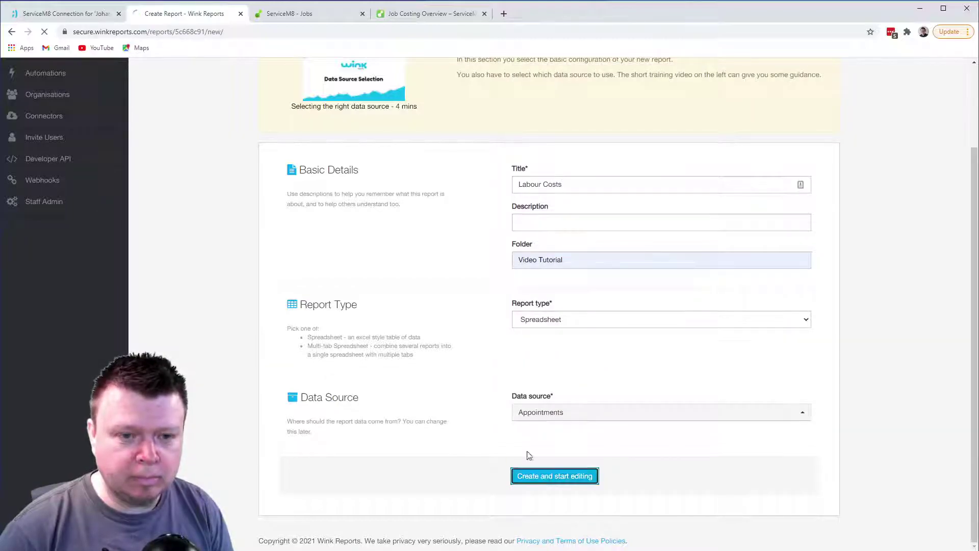
# Step: Filter the Labour Costs report's data source with the formula [Job #] = "32" and review the preview
pyautogui.click(298, 13)
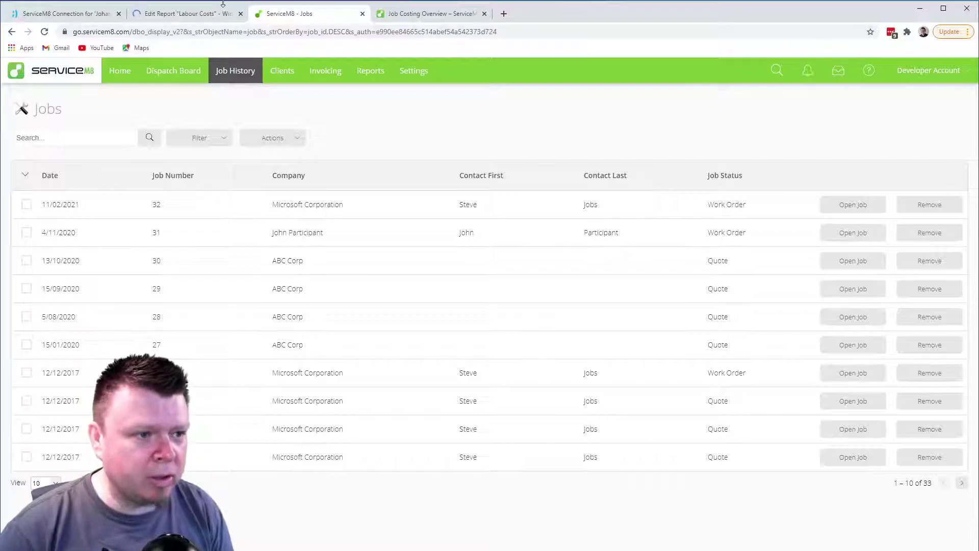
pyautogui.click(204, 12)
pyautogui.scroll(-5, 404, 123)
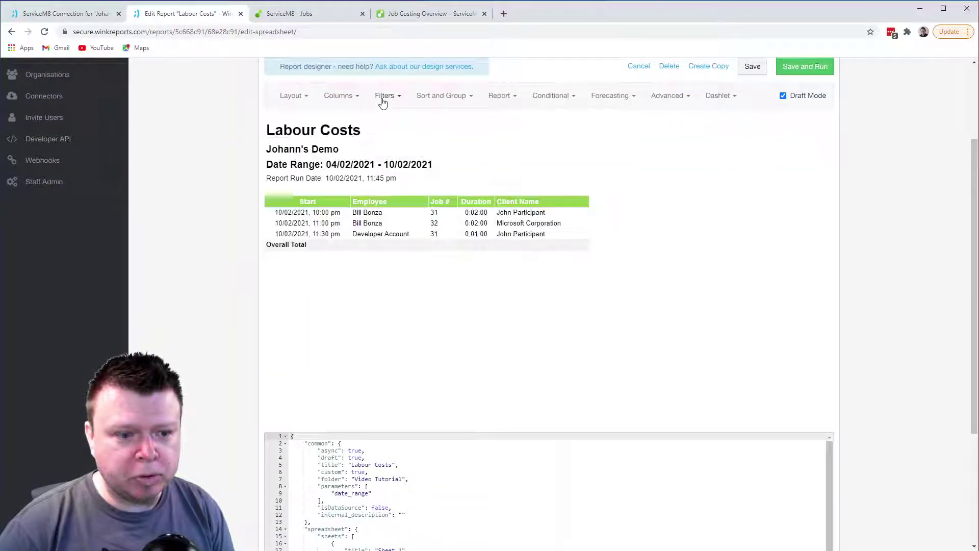
pyautogui.click(383, 98)
pyautogui.click(387, 238)
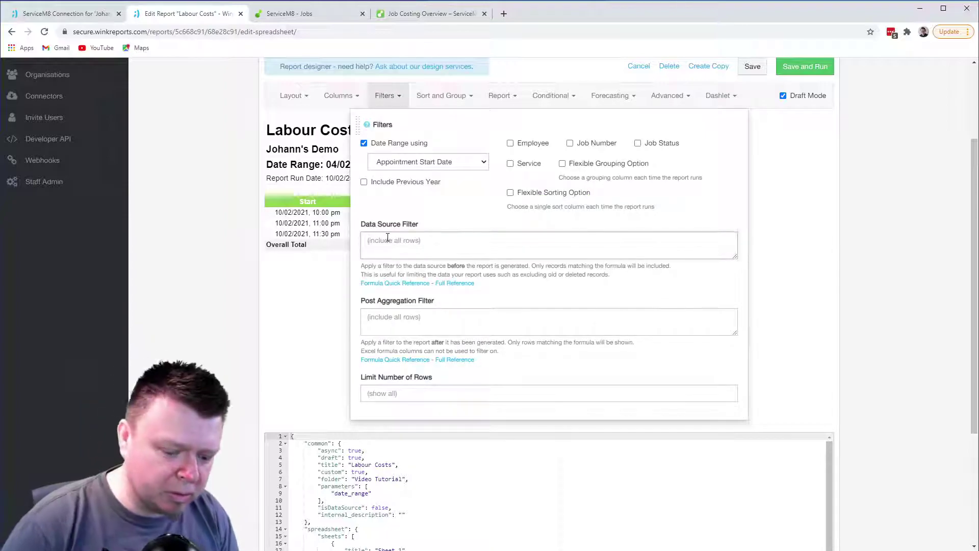
pyautogui.write('[Job')
pyautogui.press('Return')
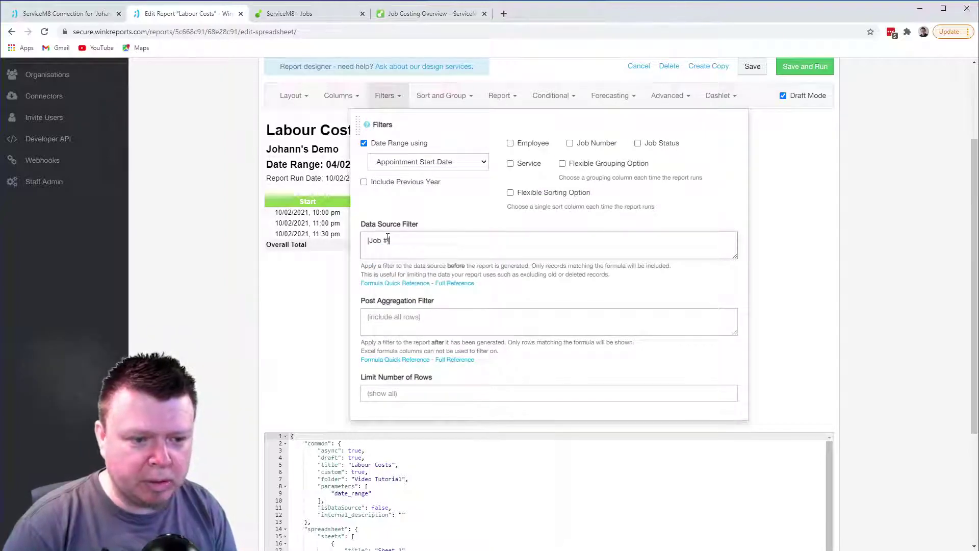
pyautogui.write('= ')
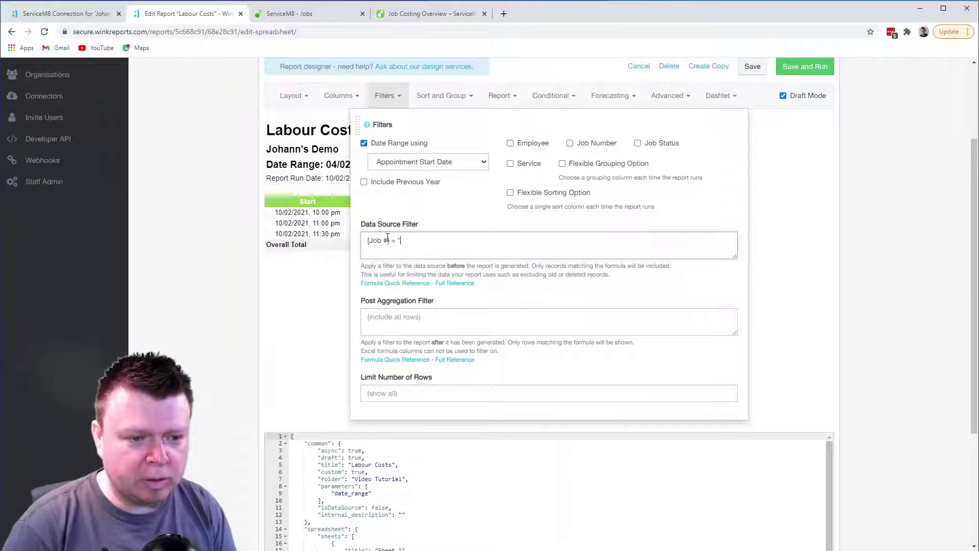
pyautogui.write('"32"')
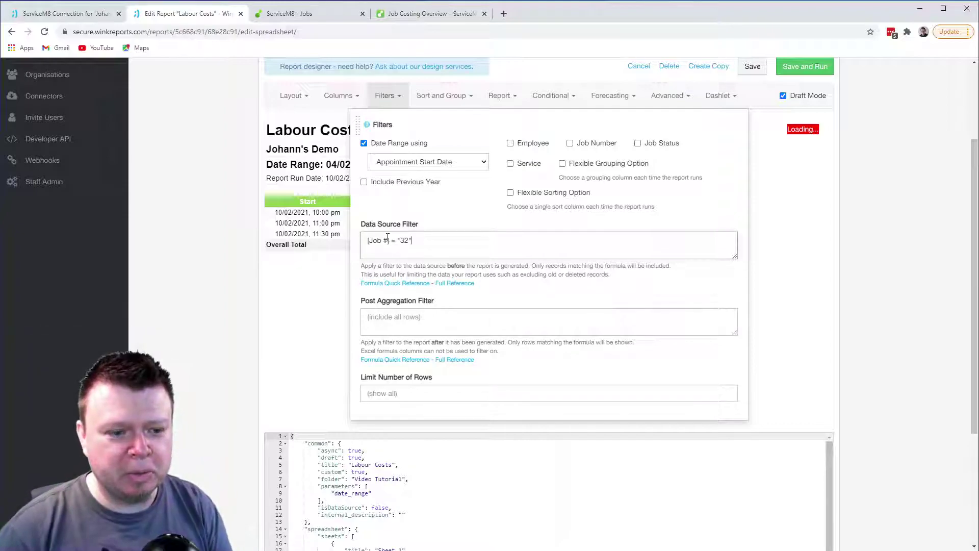
pyautogui.click(304, 284)
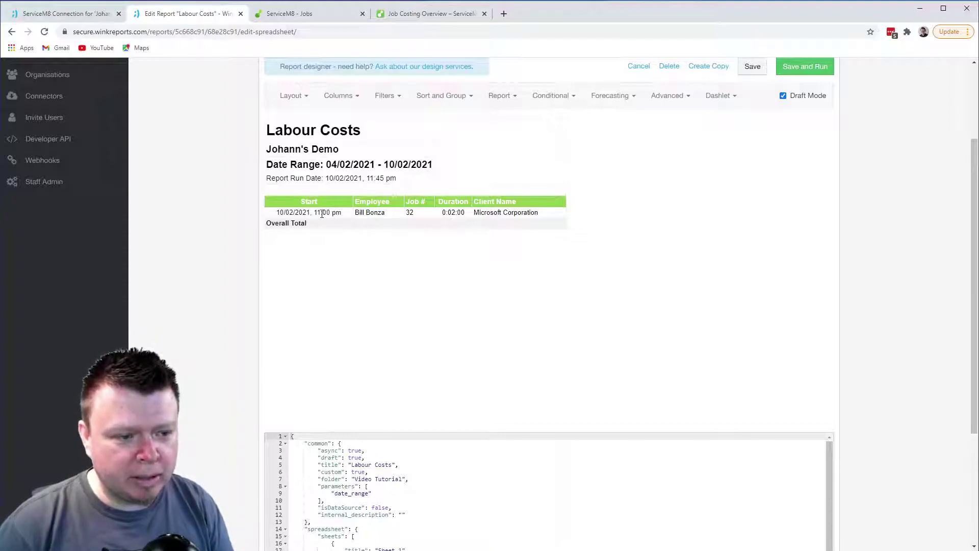
pyautogui.scroll(1, 690, 197)
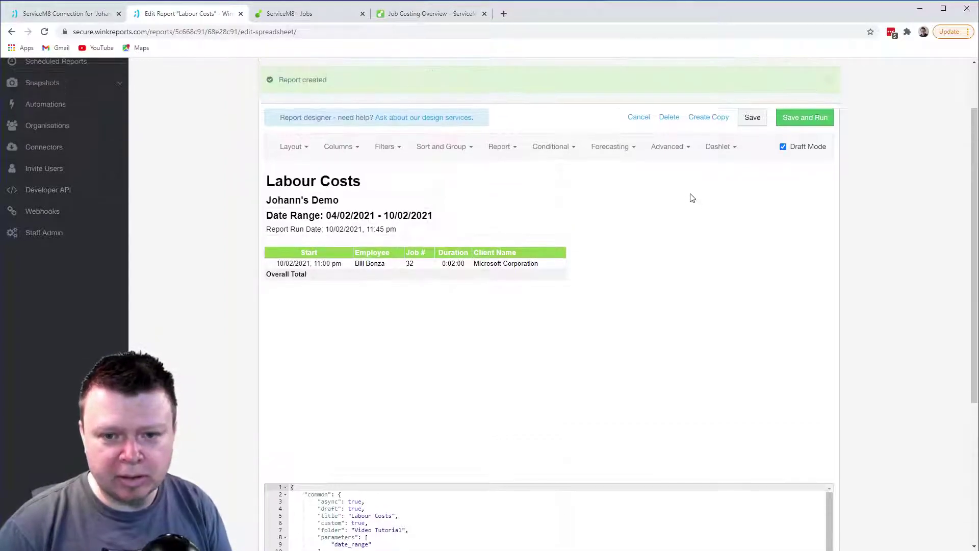
pyautogui.scroll(-2, 401, 211)
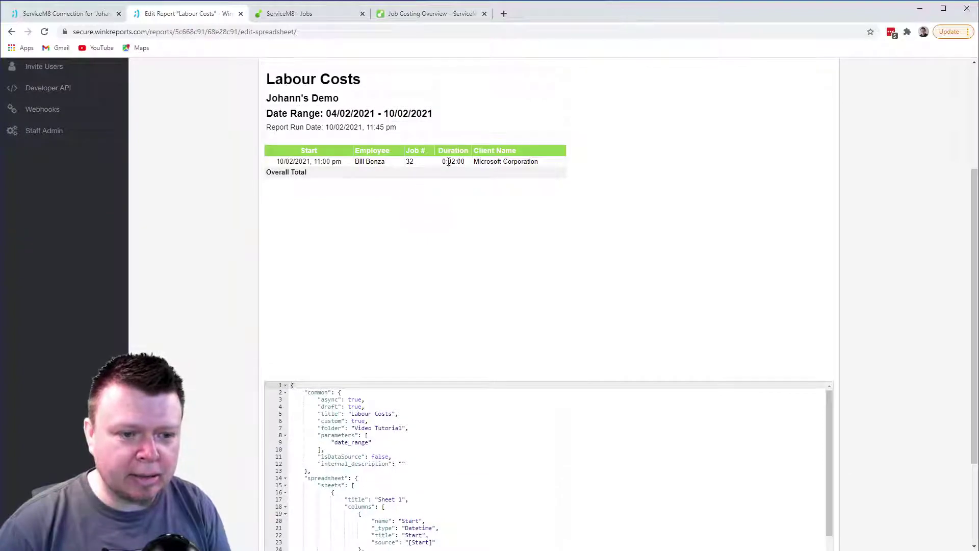
# Step: Add the Appointment Type column to the Labour Costs report
pyautogui.moveTo(447, 162); pyautogui.dragTo(460, 162)
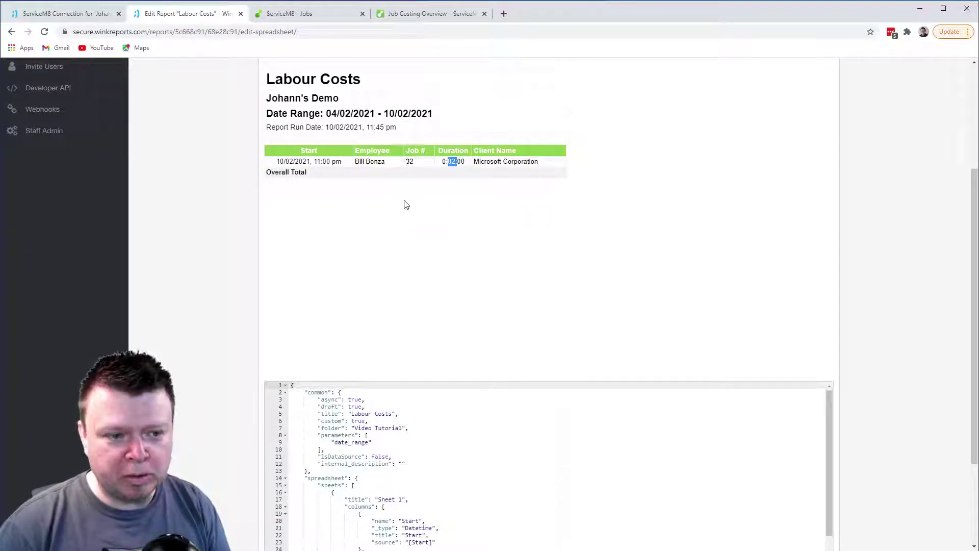
pyautogui.scroll(2, 387, 199)
pyautogui.click(300, 152)
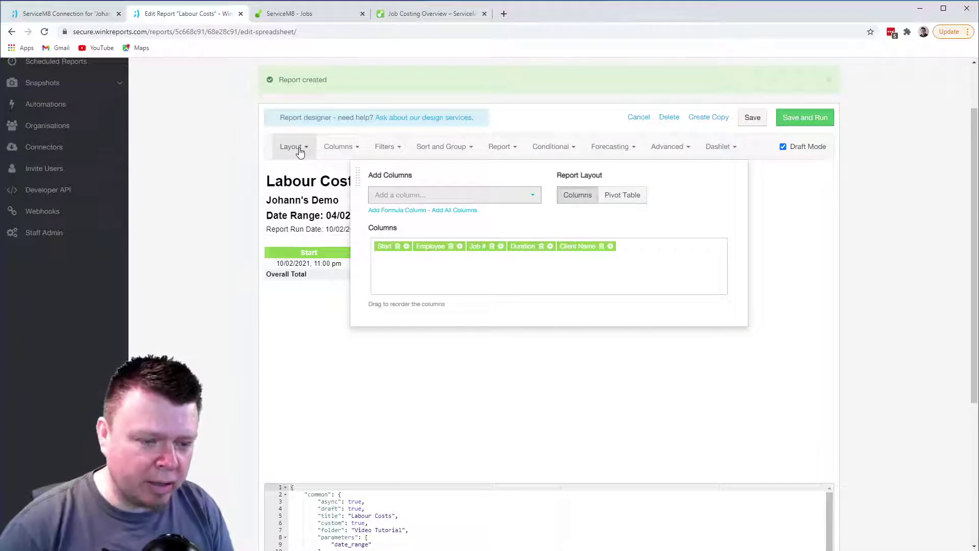
pyautogui.click(413, 198)
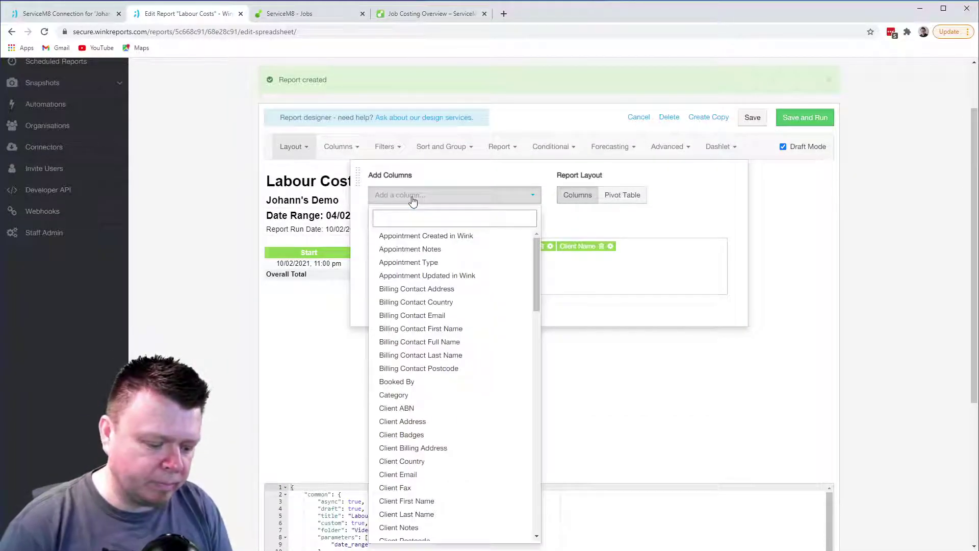
pyautogui.write('app')
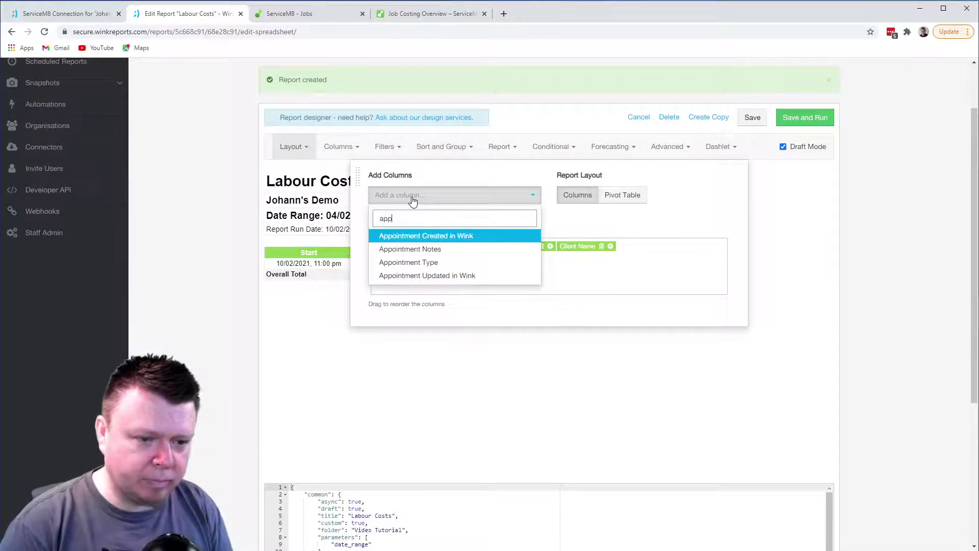
pyautogui.click(437, 263)
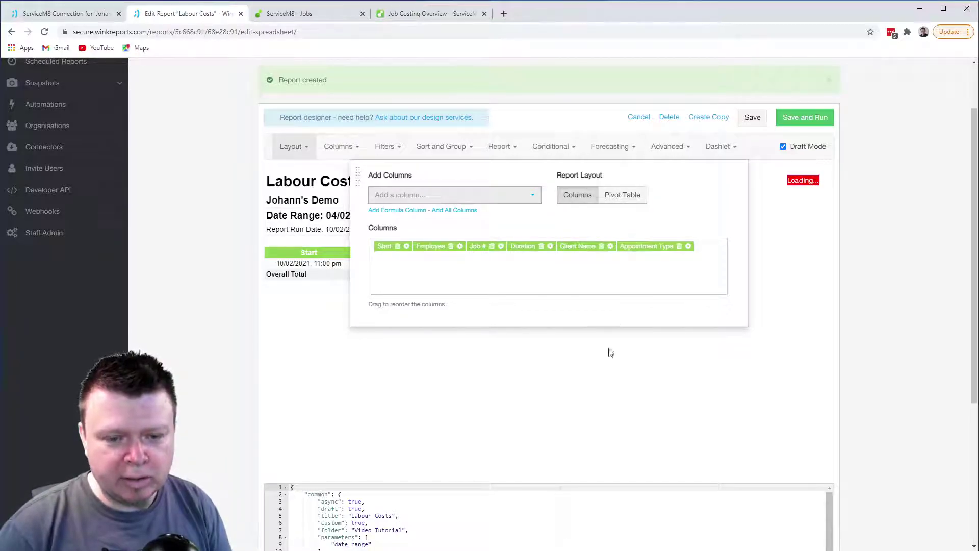
pyautogui.click(607, 380)
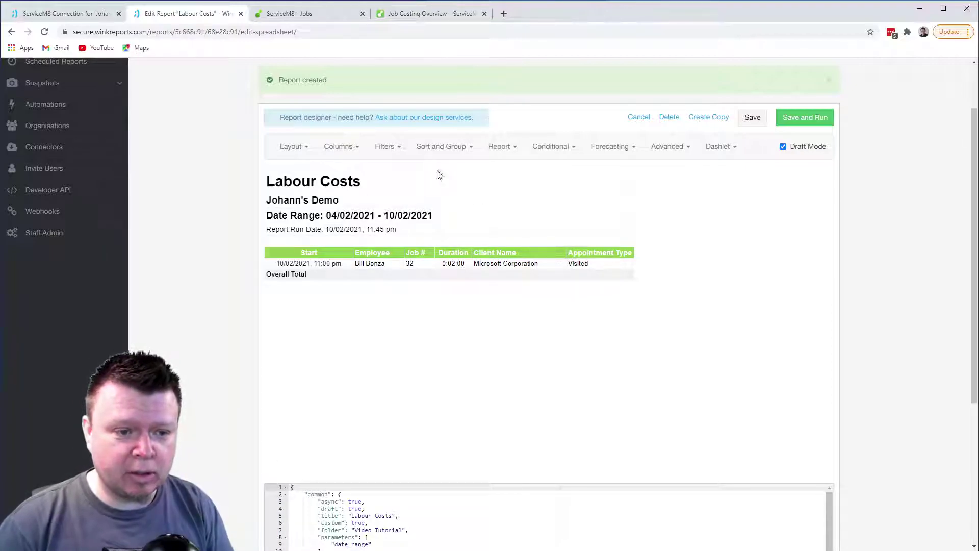
# Step: Extend the Labour Costs data source filter to [Job #] = "32" AND [Appointment Type] = "Visited"
pyautogui.click(387, 147)
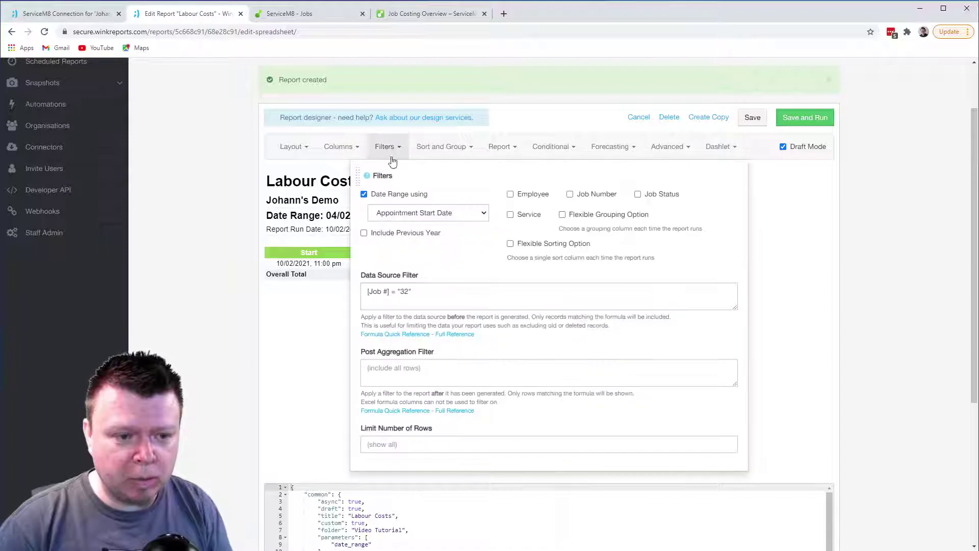
pyautogui.click(423, 286)
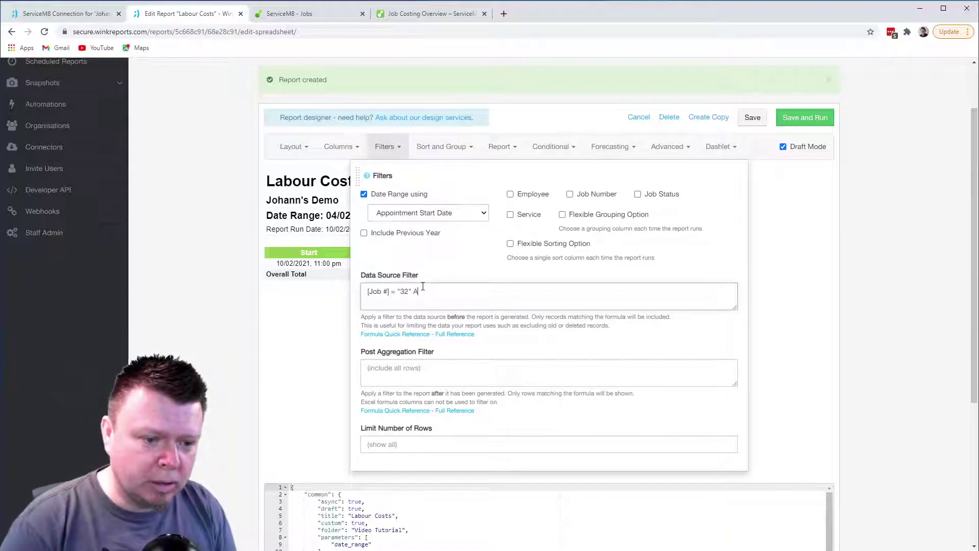
pyautogui.write('AND [A')
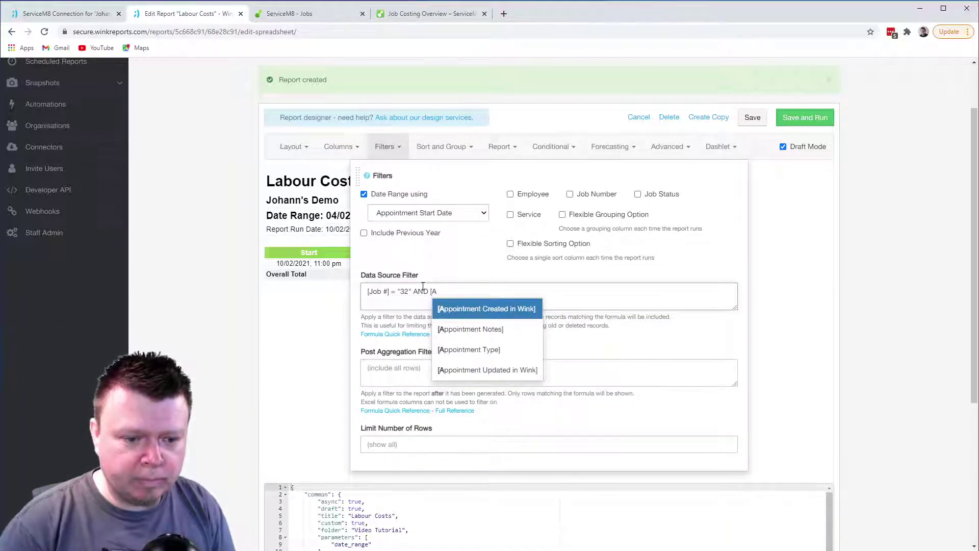
pyautogui.press('Down')
pyautogui.press('Down')
pyautogui.press('Return')
pyautogui.write('= "Visis')
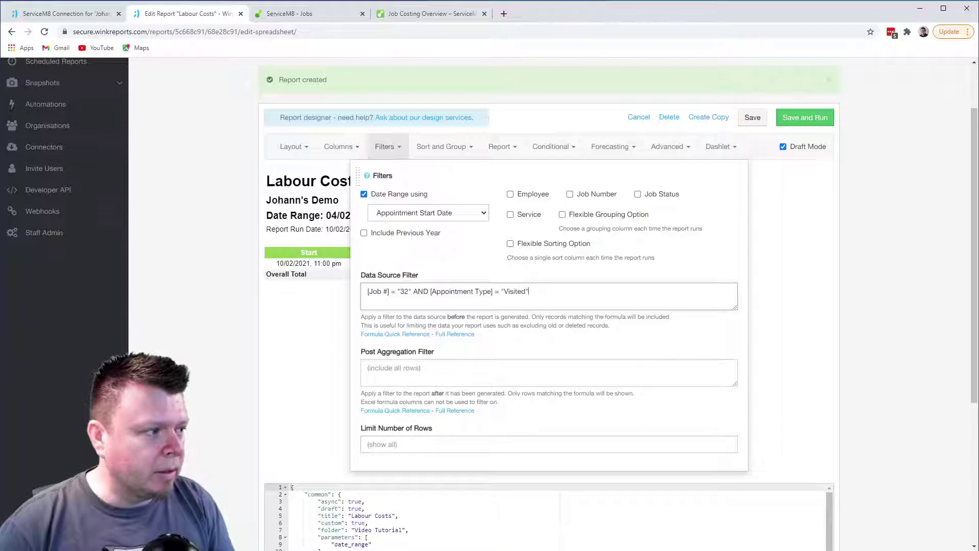
pyautogui.hotkey('alt', 'Tab')
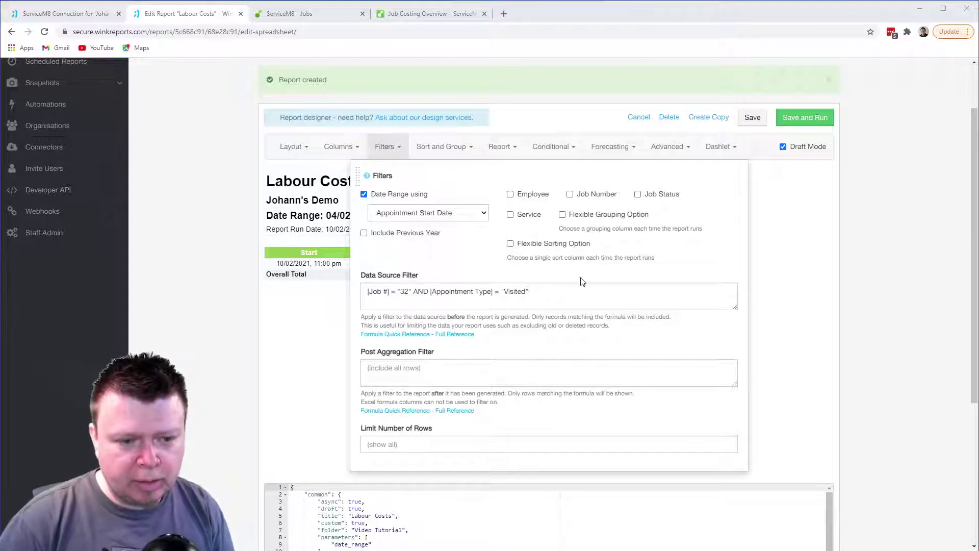
# Step: Add the Labour Cost column to the Labour Costs report
pyautogui.click(291, 148)
pyautogui.click(408, 196)
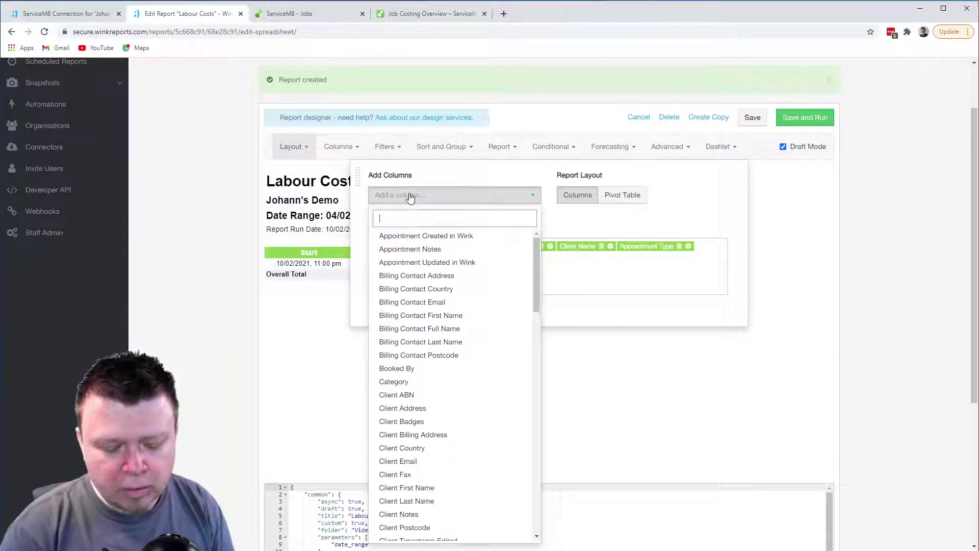
pyautogui.write('cos')
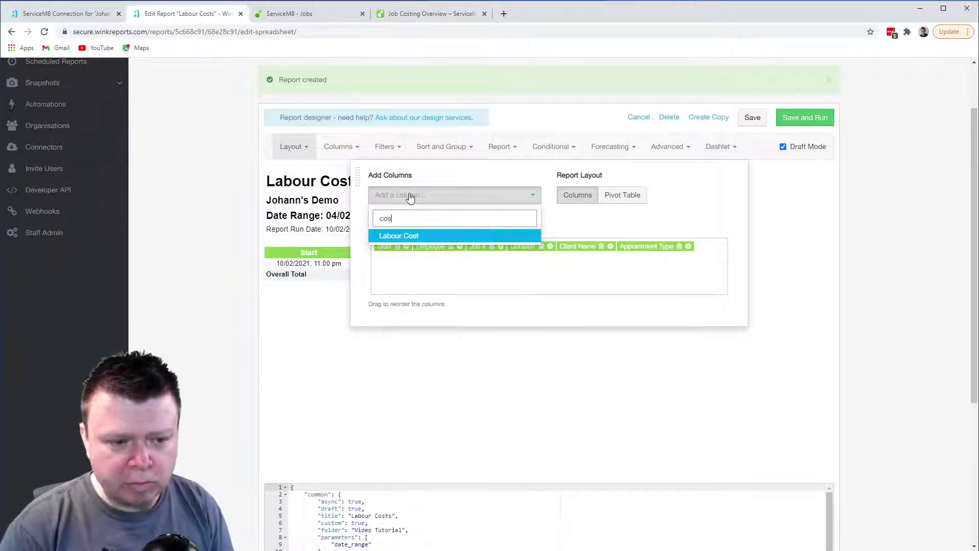
pyautogui.click(411, 237)
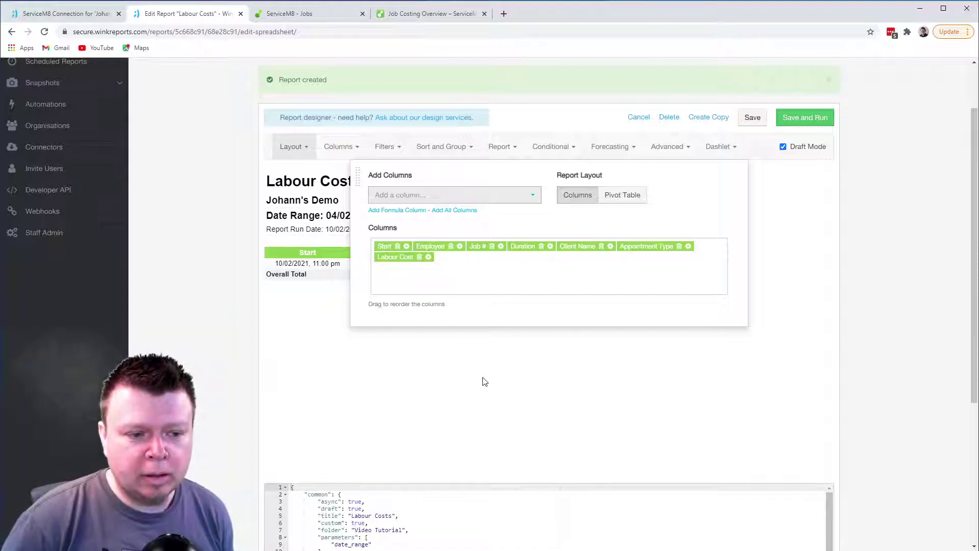
pyautogui.click(484, 381)
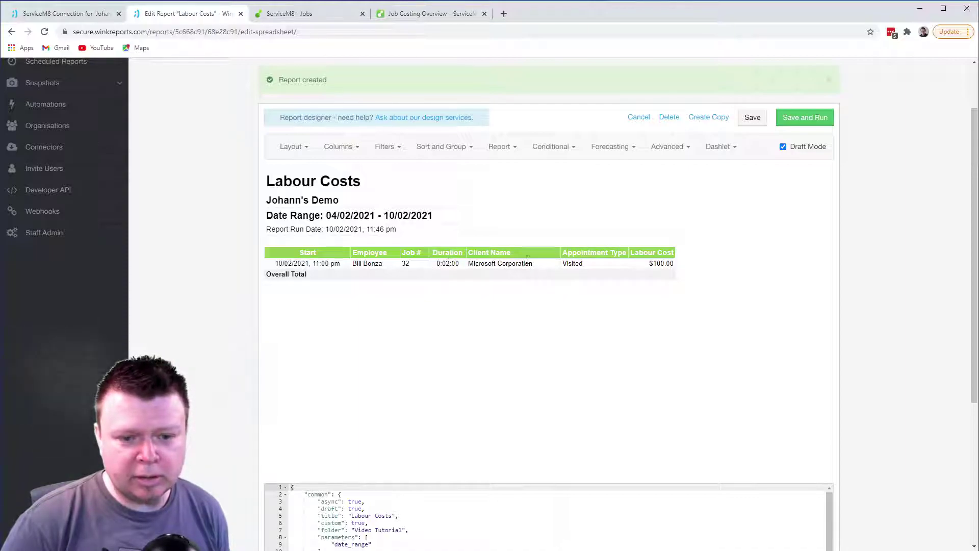
# Step: Switch to ServiceM8, open job #32's quote and invoice details, and examine the estimated profit breakdown
pyautogui.click(319, 14)
pyautogui.click(853, 205)
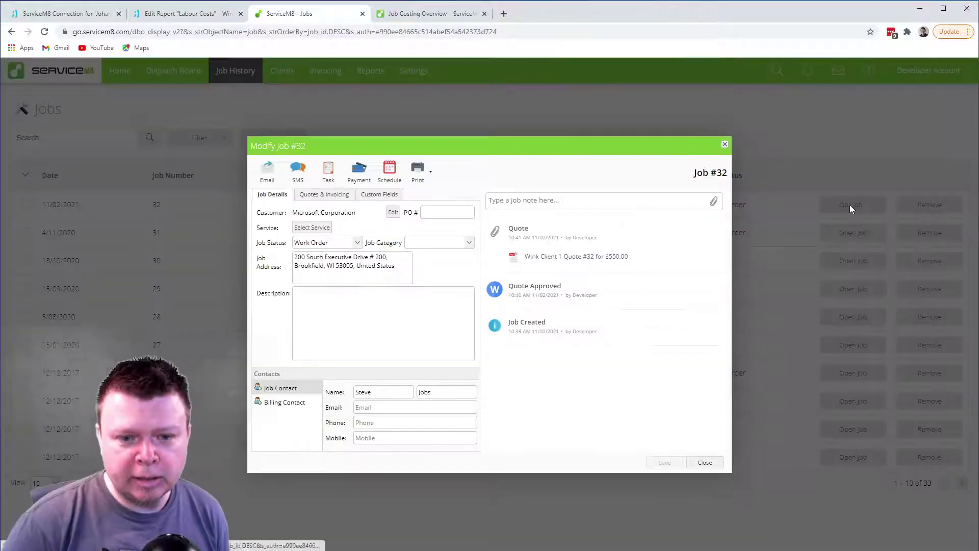
pyautogui.click(337, 196)
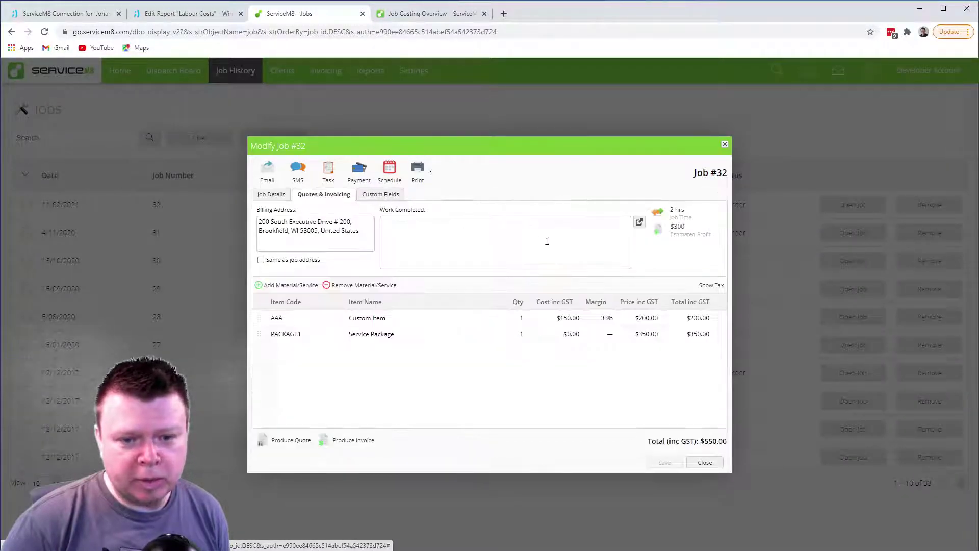
pyautogui.moveTo(677, 227)
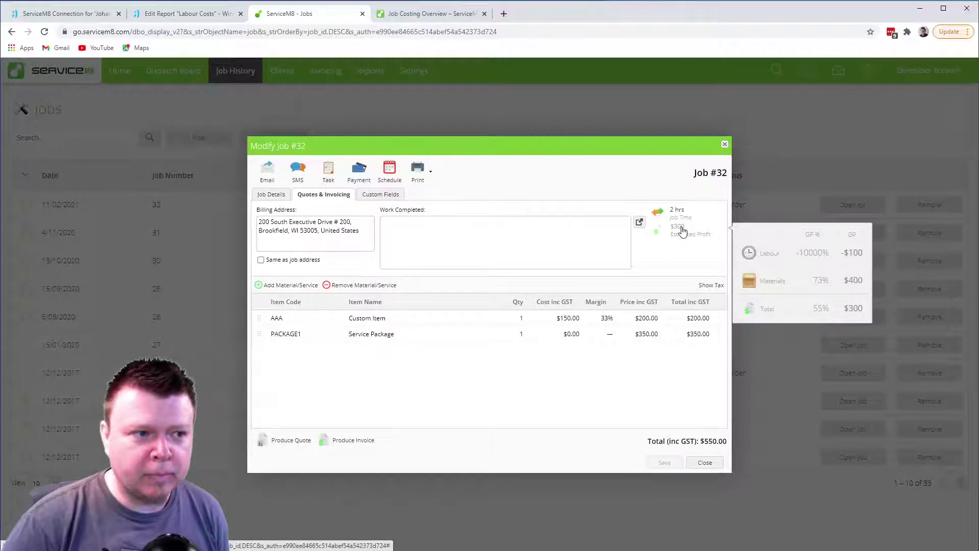
# Step: Return to Wink Reports, open the reports list in a separate browser tab, and start designing a new report
pyautogui.click(184, 15)
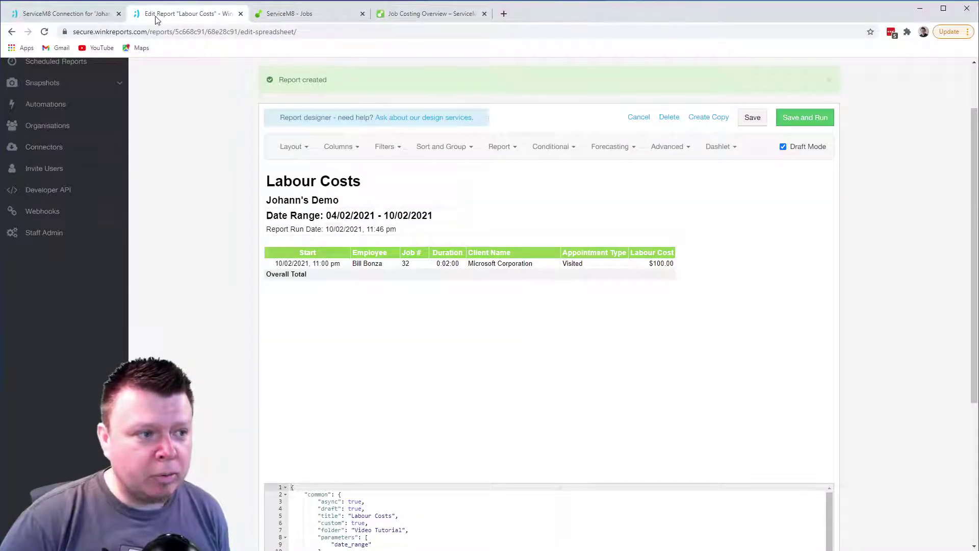
pyautogui.scroll(2, 92, 94)
pyautogui.rightClick(50, 113)
pyautogui.click(82, 117)
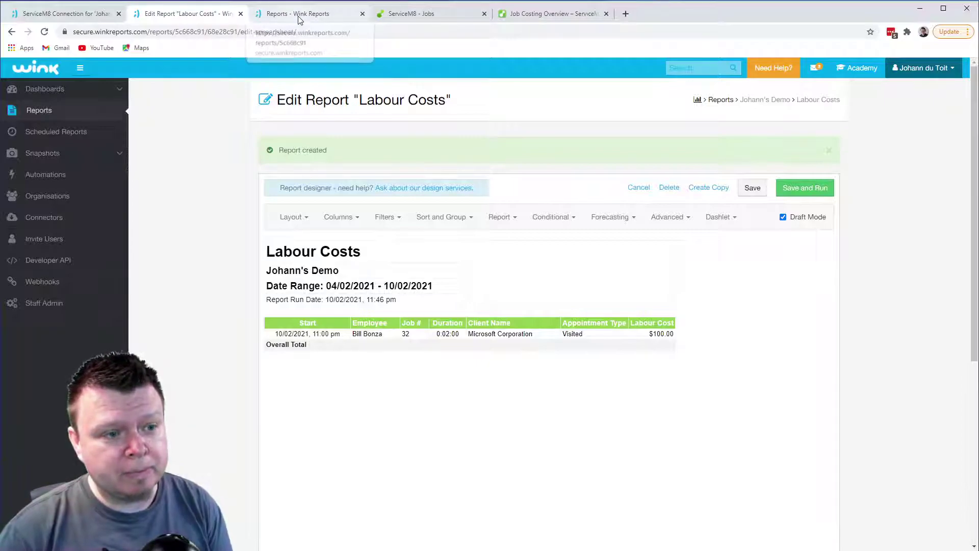
pyautogui.click(299, 16)
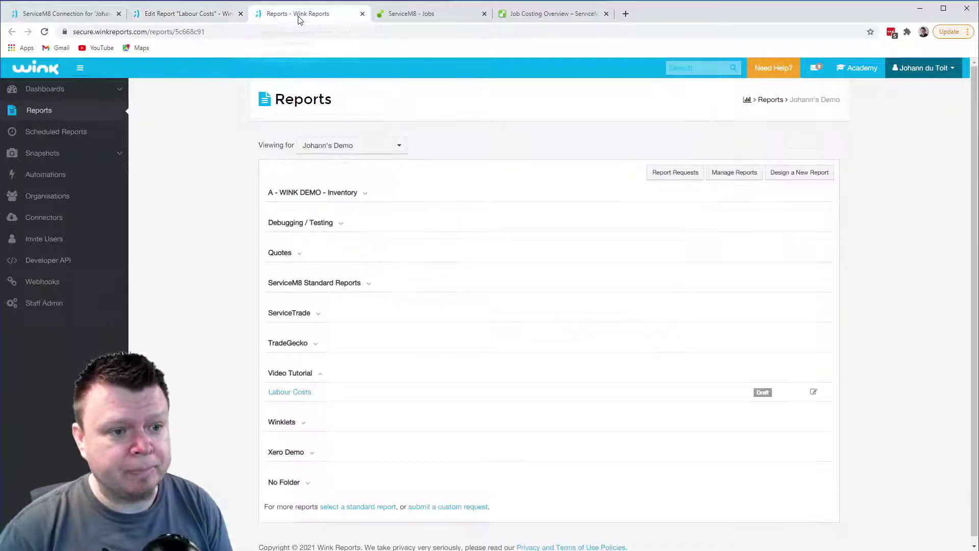
pyautogui.click(796, 183)
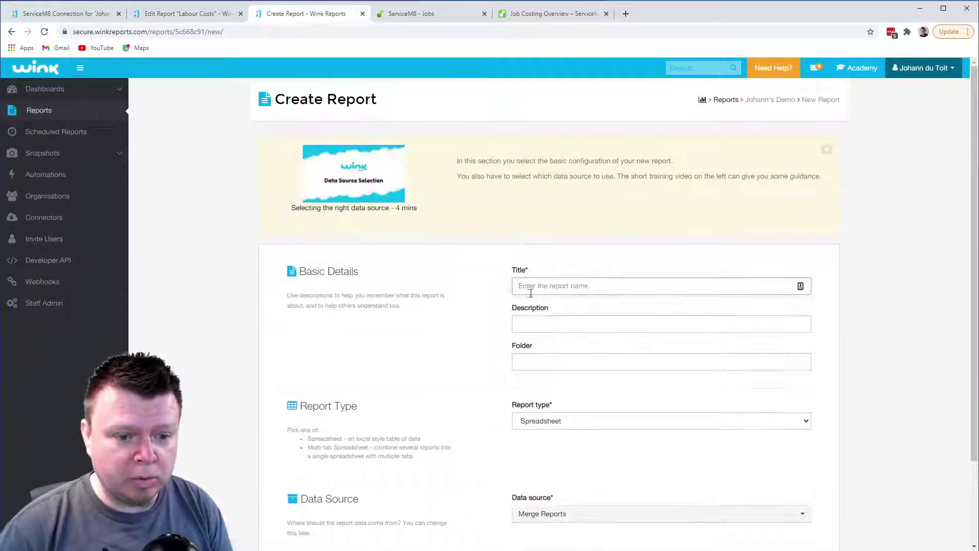
# Step: Title the new report "Material Costs" and assign it to the folder "Video Tutorial"
pyautogui.click(543, 290)
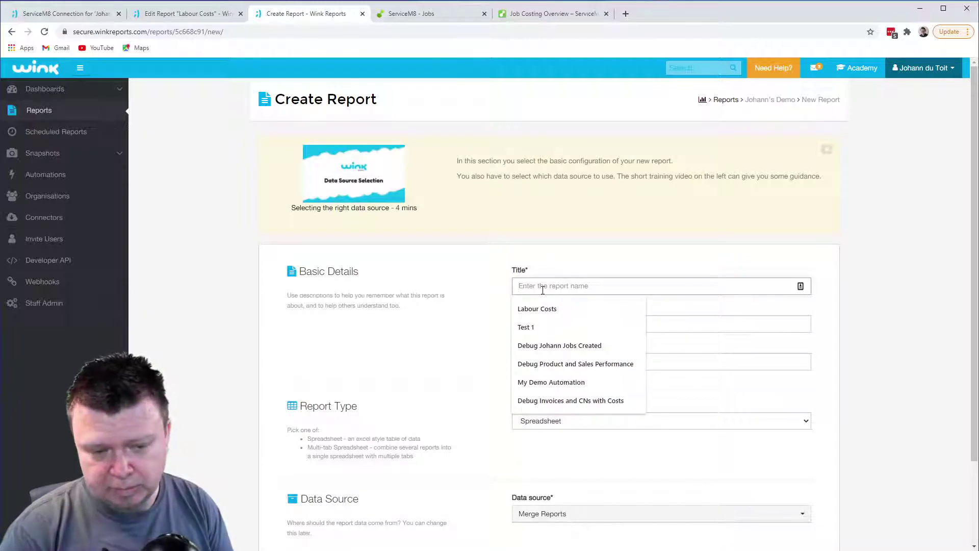
pyautogui.write('Materia')
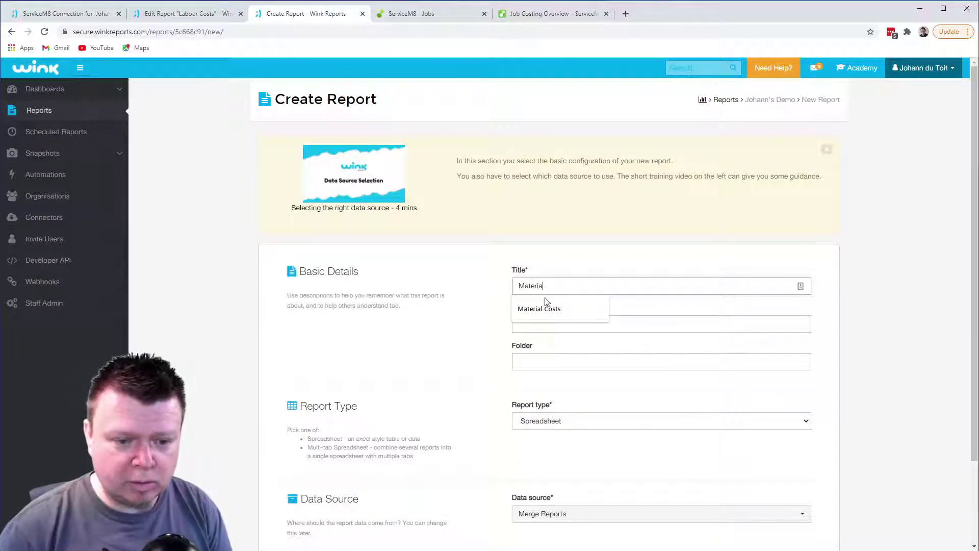
pyautogui.click(546, 310)
pyautogui.click(532, 360)
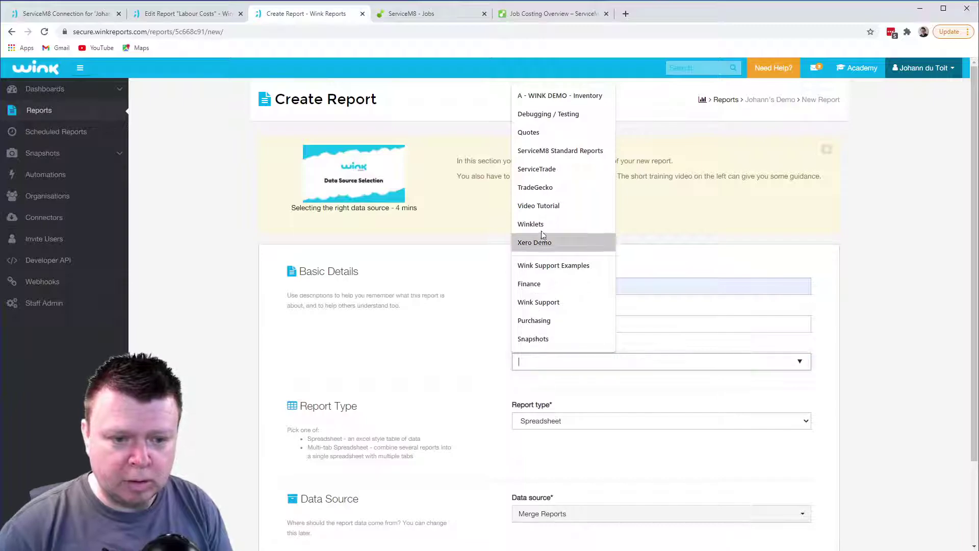
pyautogui.click(547, 206)
pyautogui.scroll(-2, 562, 388)
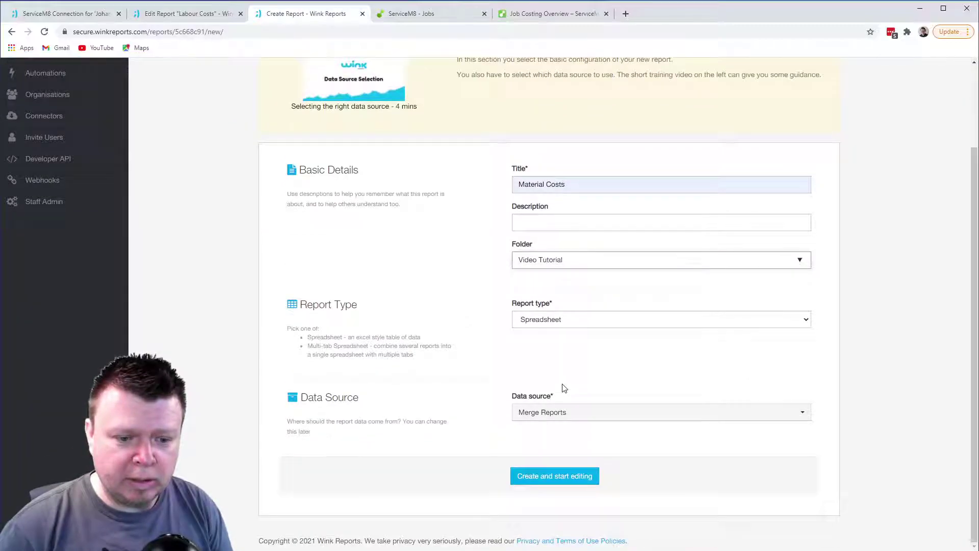
# Step: Choose the ServiceM8 Invoice Lines data source for the Material Costs report and create it for editing
pyautogui.click(542, 416)
pyautogui.write('invoice')
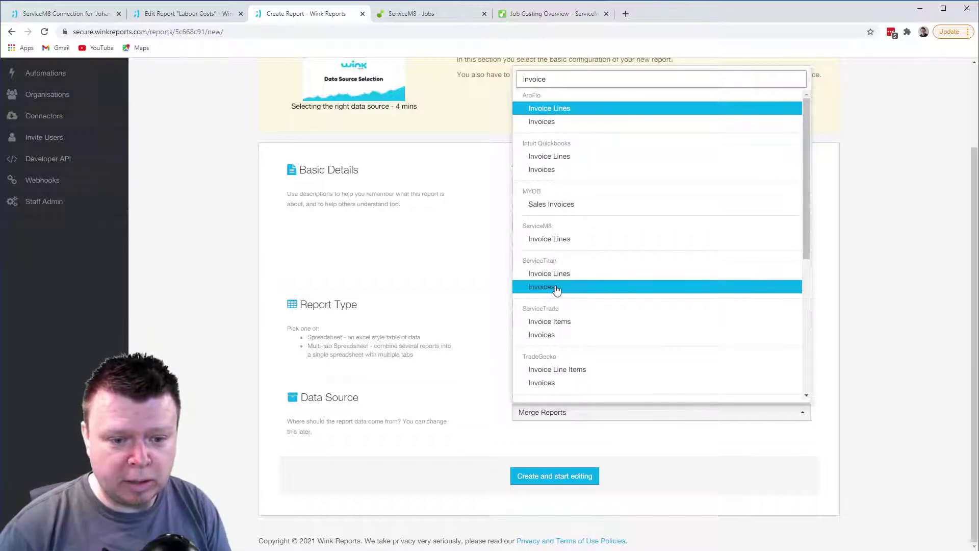
pyautogui.click(560, 243)
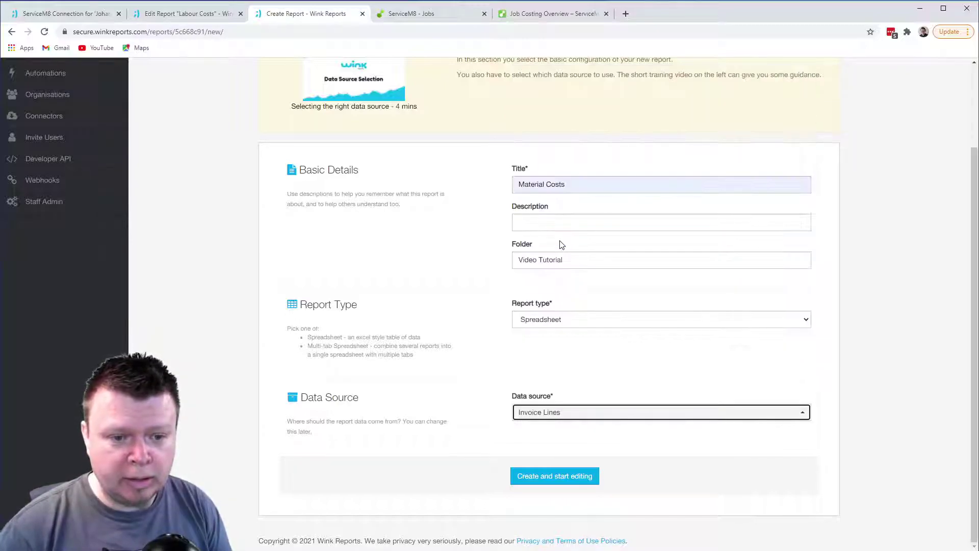
pyautogui.click(556, 477)
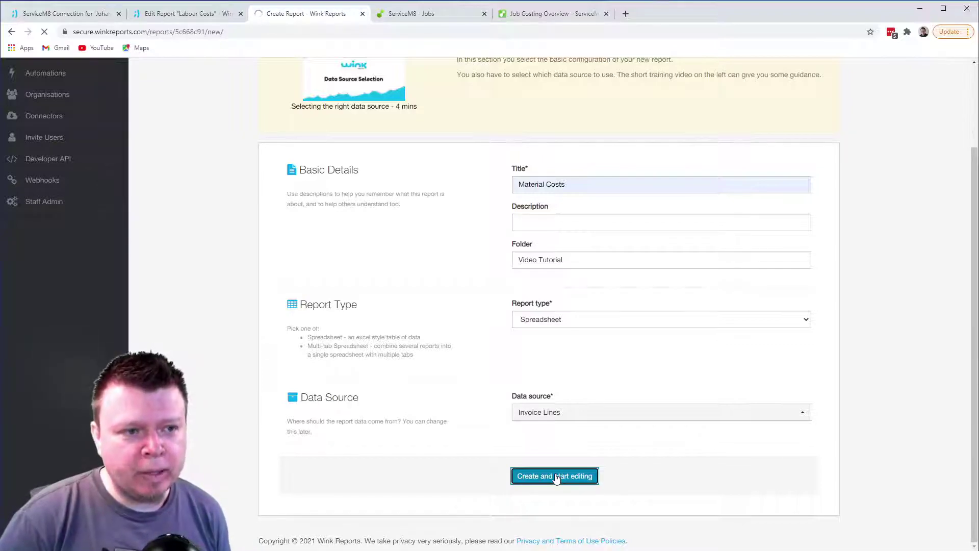
# Step: Filter the Material Costs data source with [Job #] = "32" and disable its date range filter
pyautogui.scroll(-2, 555, 479)
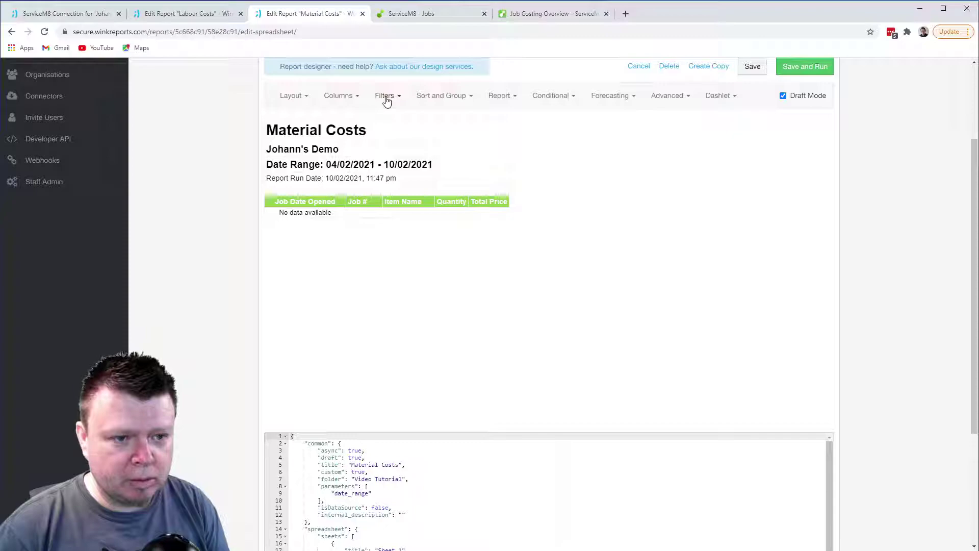
pyautogui.click(386, 96)
pyautogui.click(386, 234)
pyautogui.write('[')
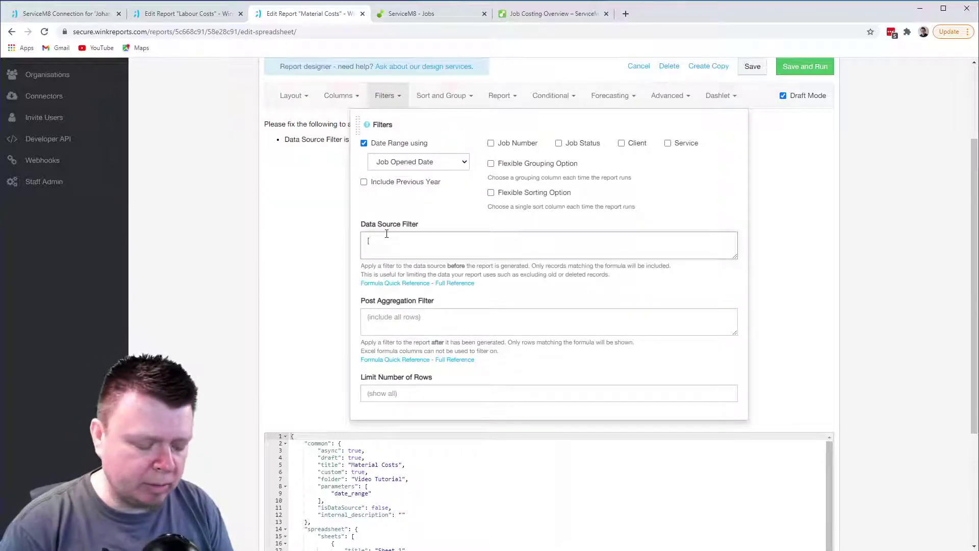
pyautogui.write('Job')
pyautogui.press('Return')
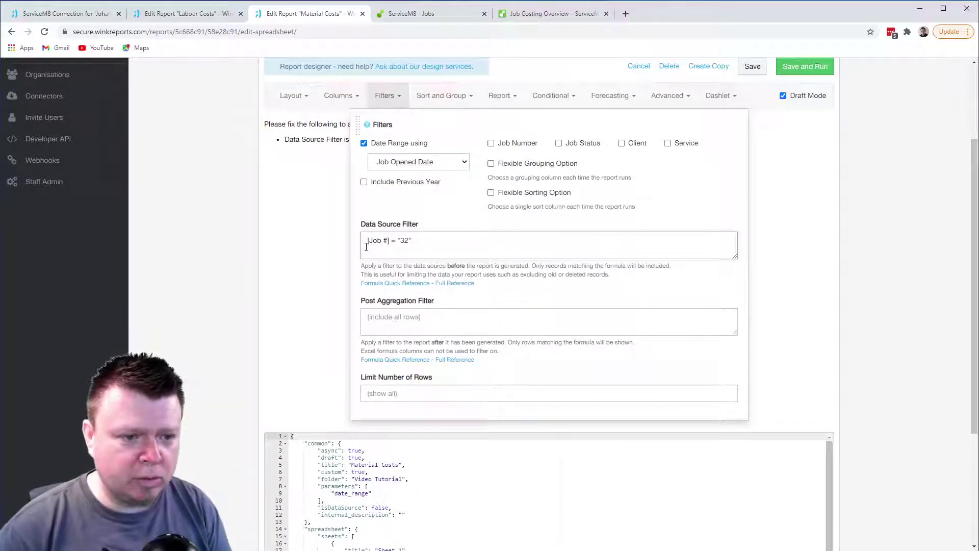
pyautogui.click(363, 143)
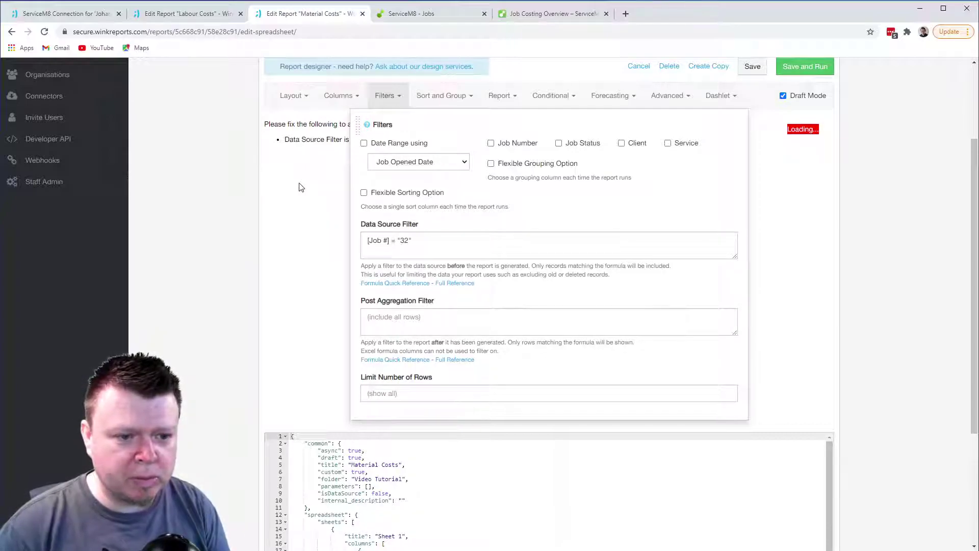
pyautogui.click(291, 265)
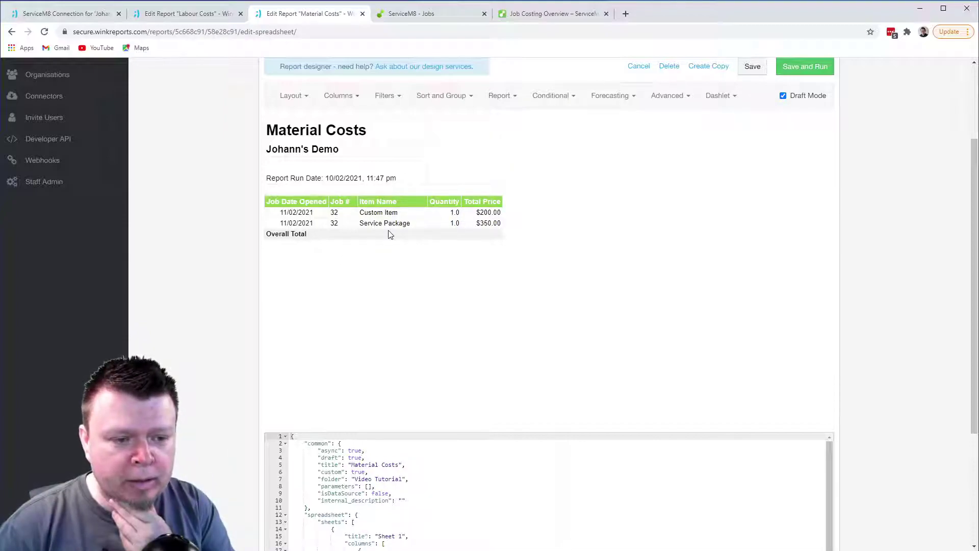
# Step: Check Job #32's material lines in ServiceM8, and add the Unit Cost column to the Material Costs report in Wink Reports
pyautogui.click(431, 13)
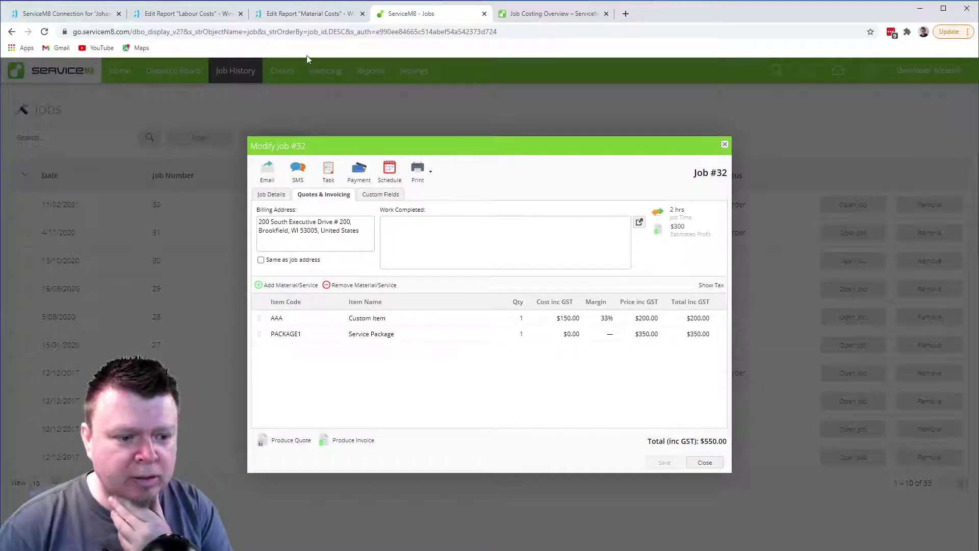
pyautogui.click(278, 14)
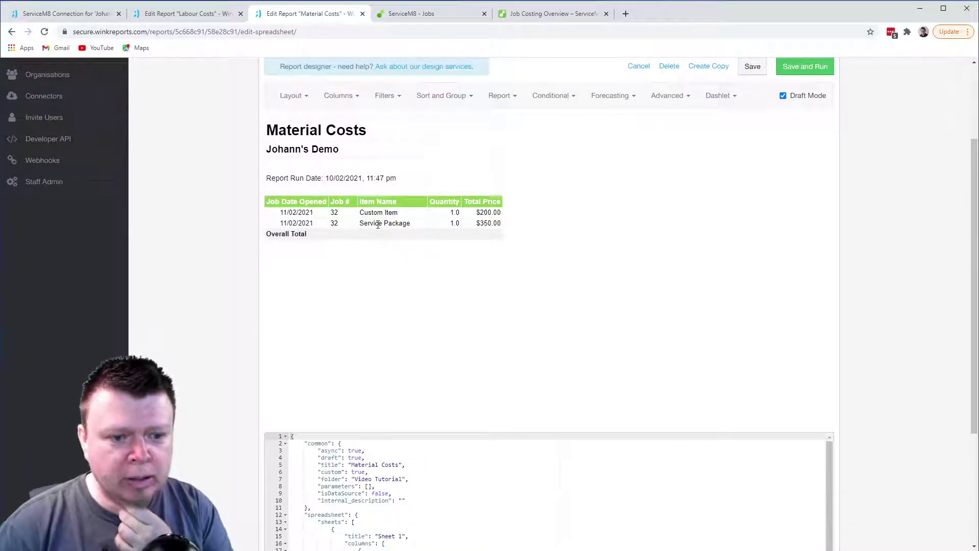
pyautogui.click(290, 97)
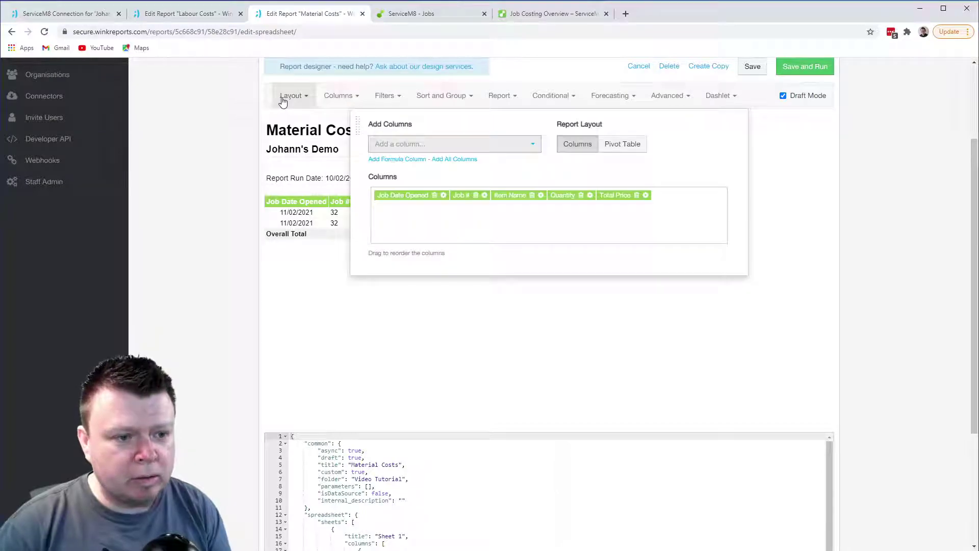
pyautogui.click(389, 145)
pyautogui.write('cost')
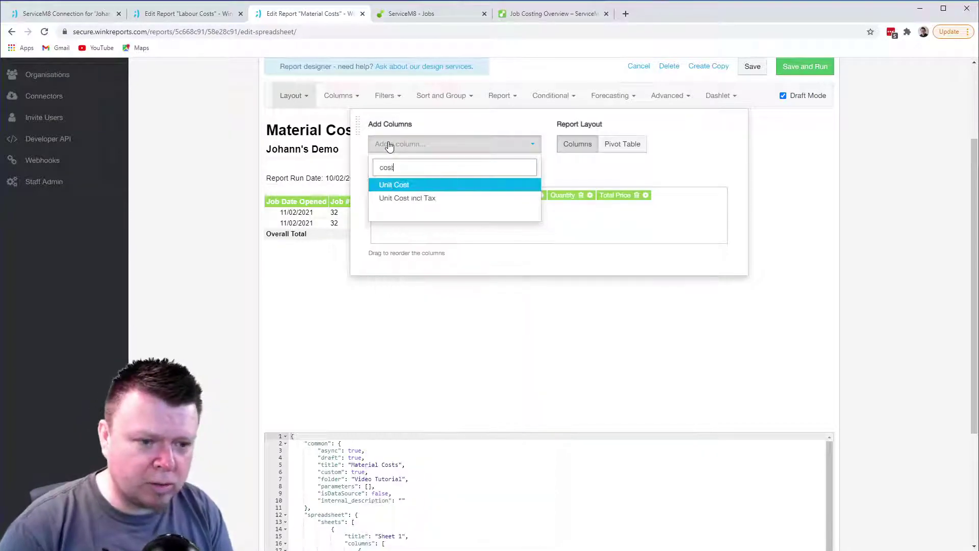
pyautogui.click(407, 185)
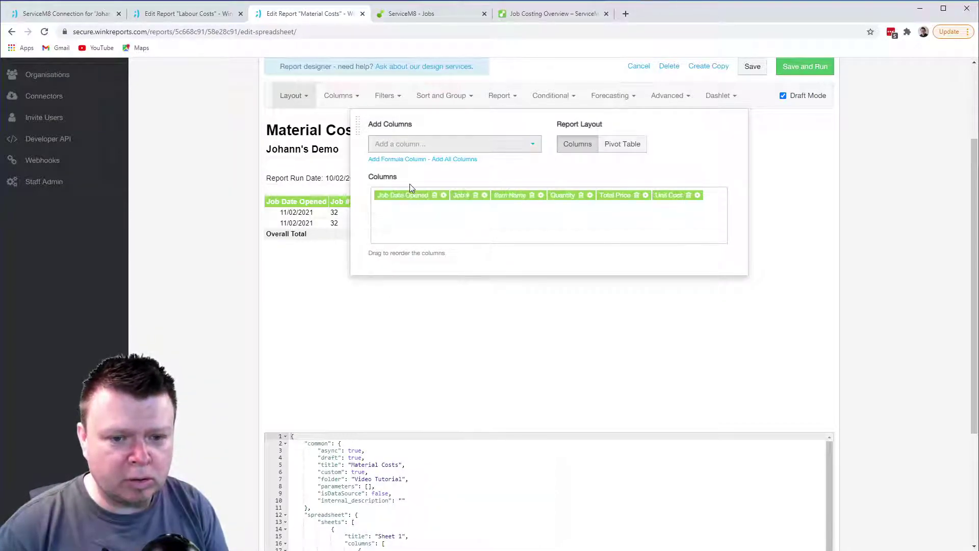
pyautogui.click(406, 320)
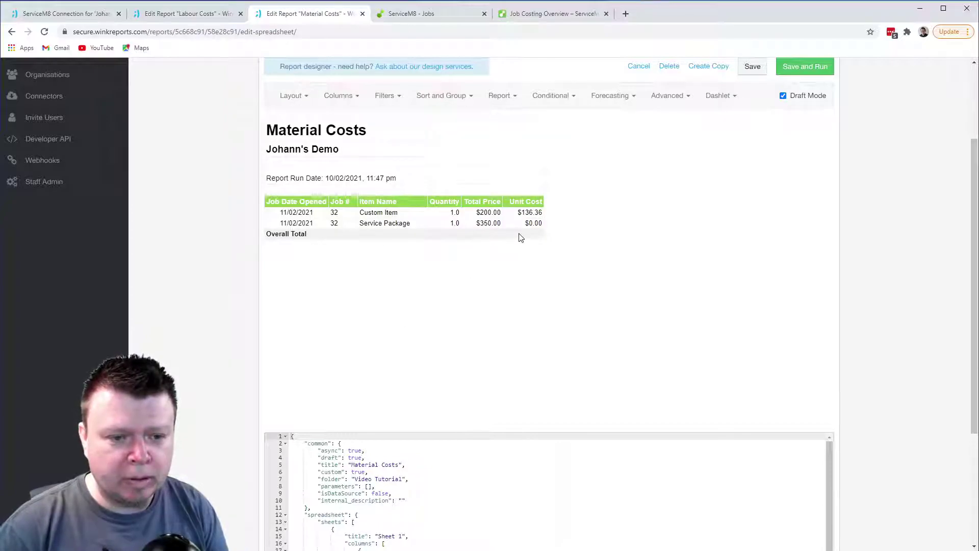
# Step: Add the Unit Cost incl Tax column to the report and compare its costs with Job #32's items in ServiceM8
pyautogui.click(339, 96)
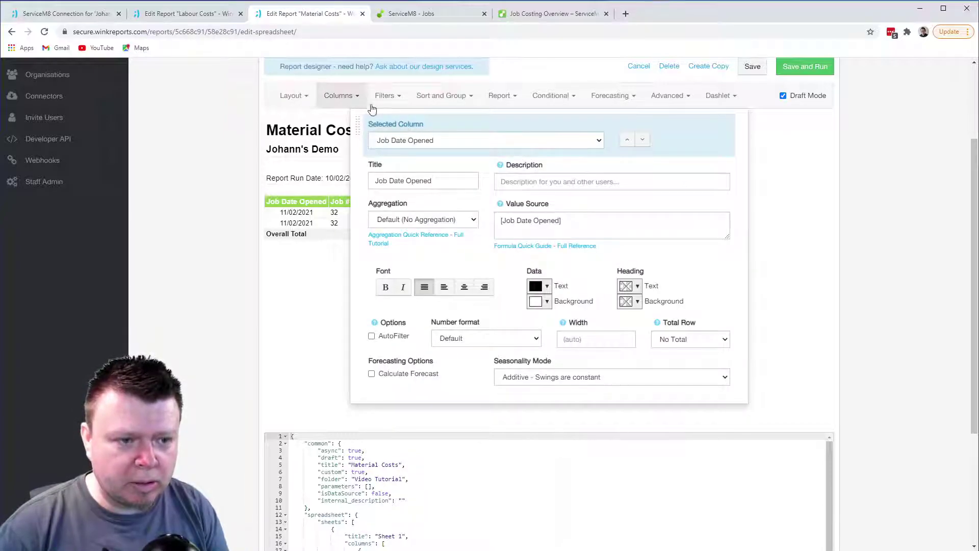
pyautogui.click(298, 99)
pyautogui.click(397, 146)
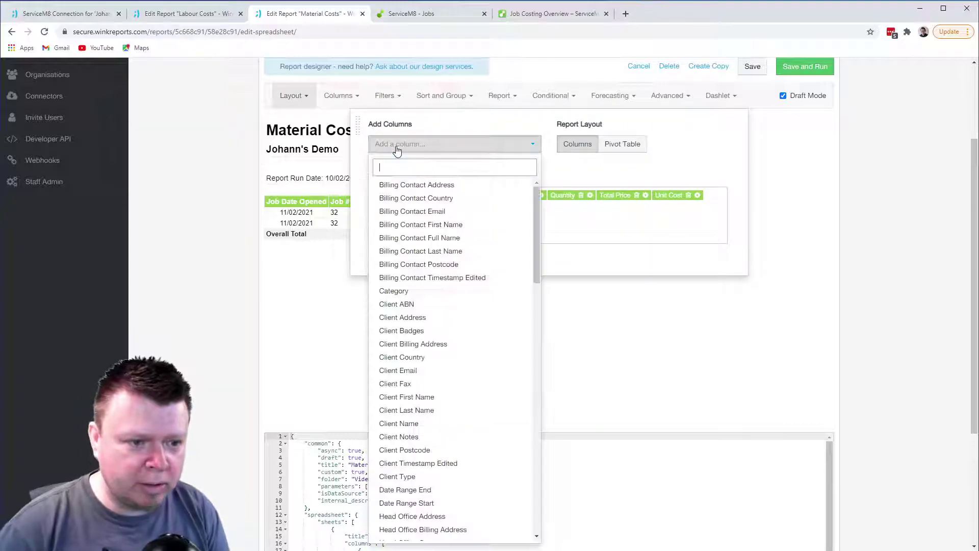
pyautogui.write('cost')
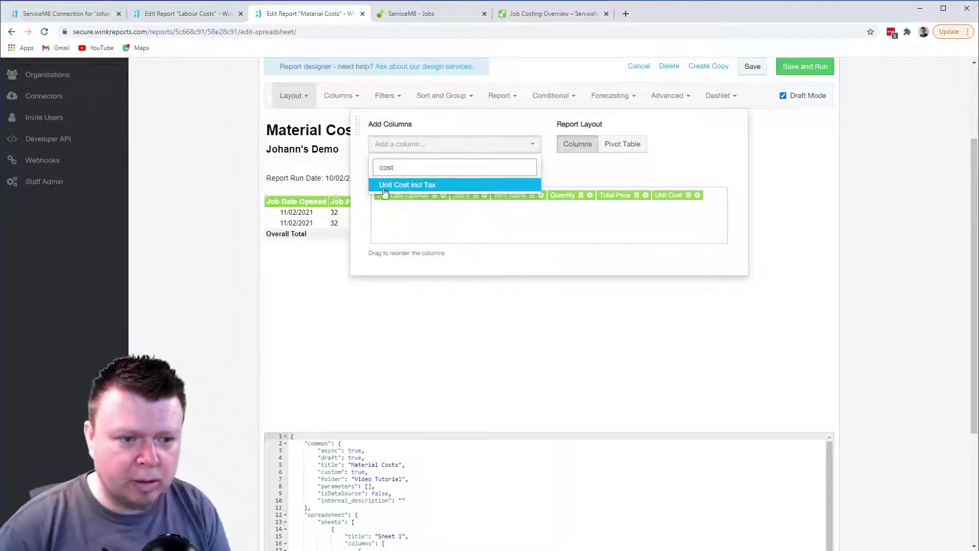
pyautogui.click(404, 186)
pyautogui.click(545, 295)
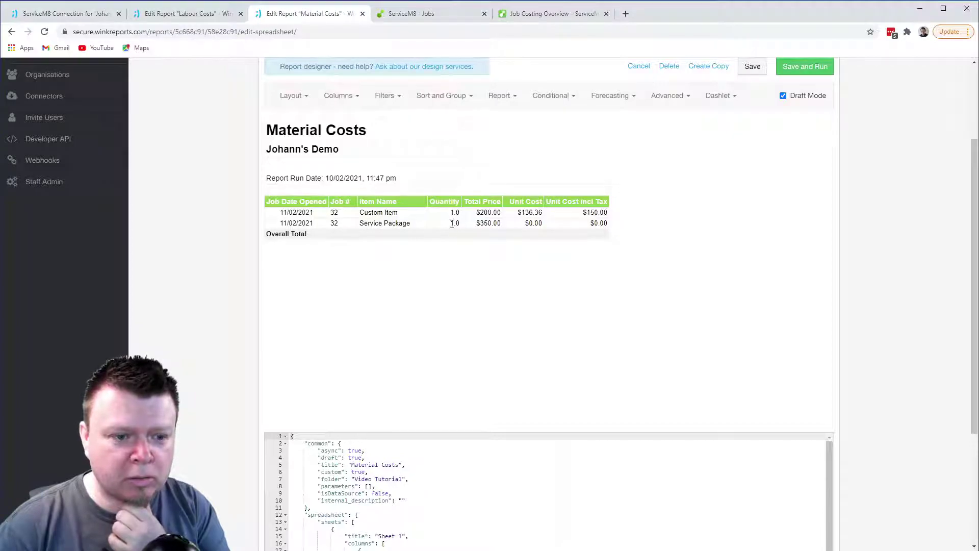
pyautogui.click(434, 19)
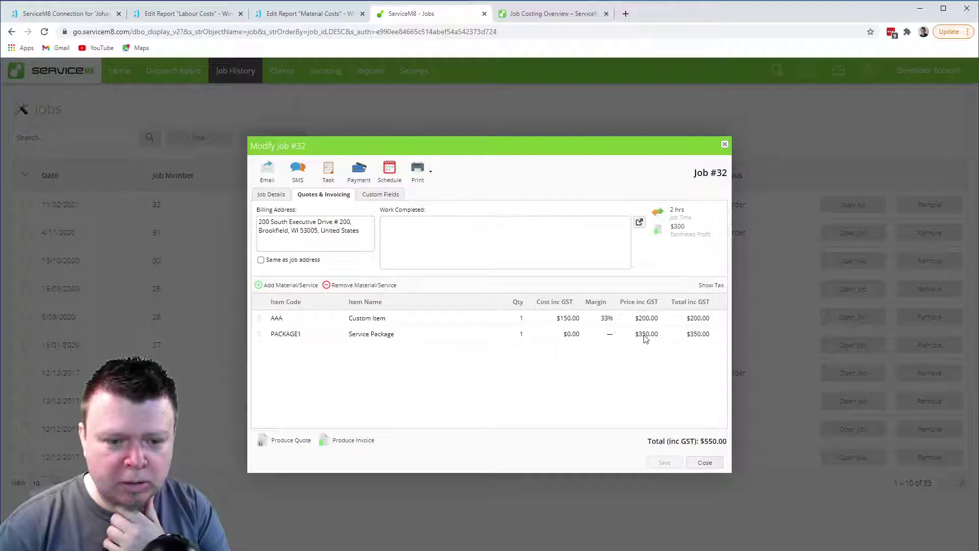
pyautogui.click(312, 14)
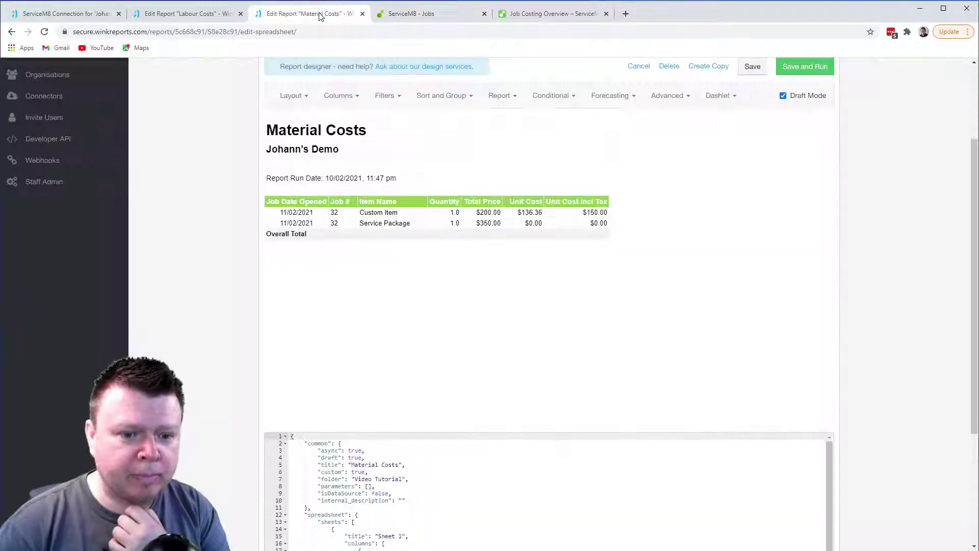
# Step: Add a formula column to the Material Costs report and title it "Materials Cost"
pyautogui.click(293, 97)
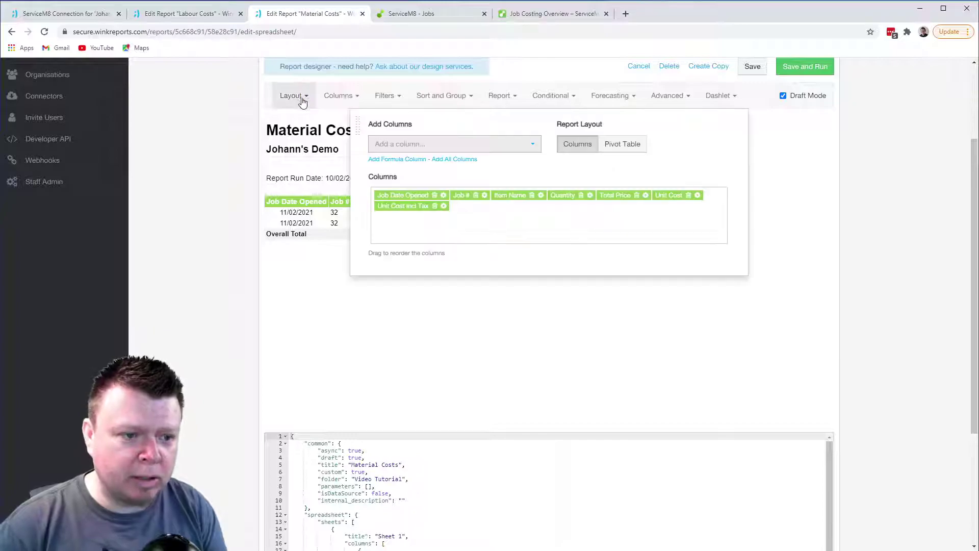
pyautogui.click(400, 159)
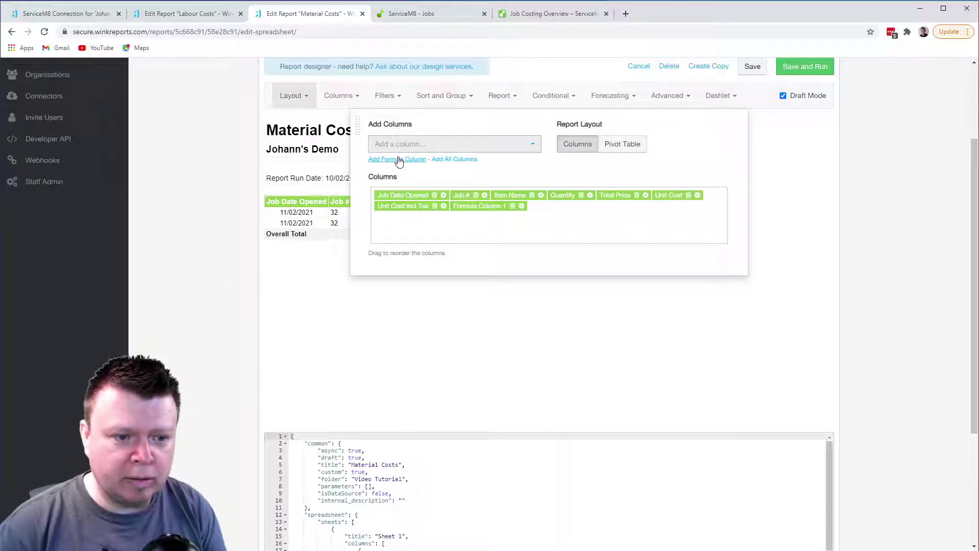
pyautogui.click(521, 207)
pyautogui.moveTo(528, 66); pyautogui.dragTo(464, 71)
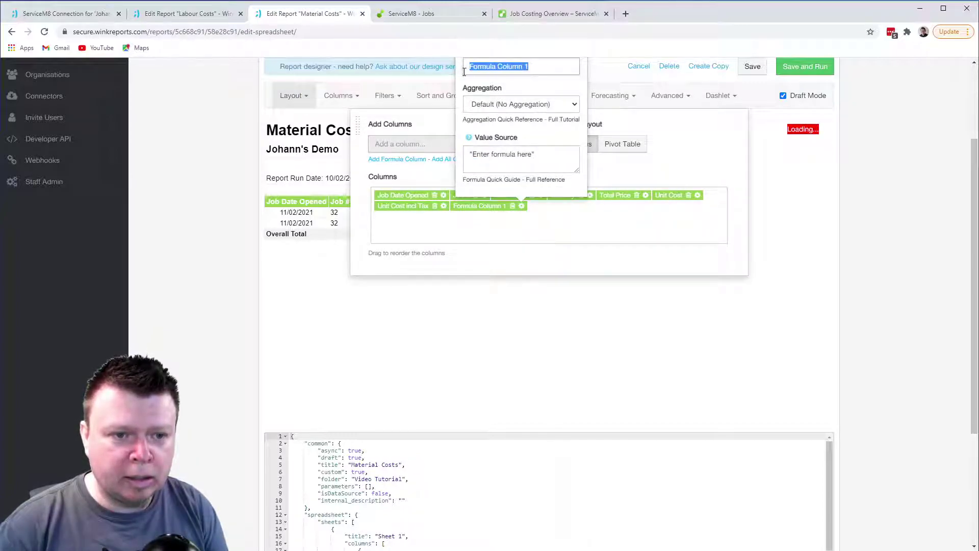
pyautogui.write('Mat')
pyautogui.press('BackSpace')
pyautogui.press('BackSpace')
pyautogui.write('aterial')
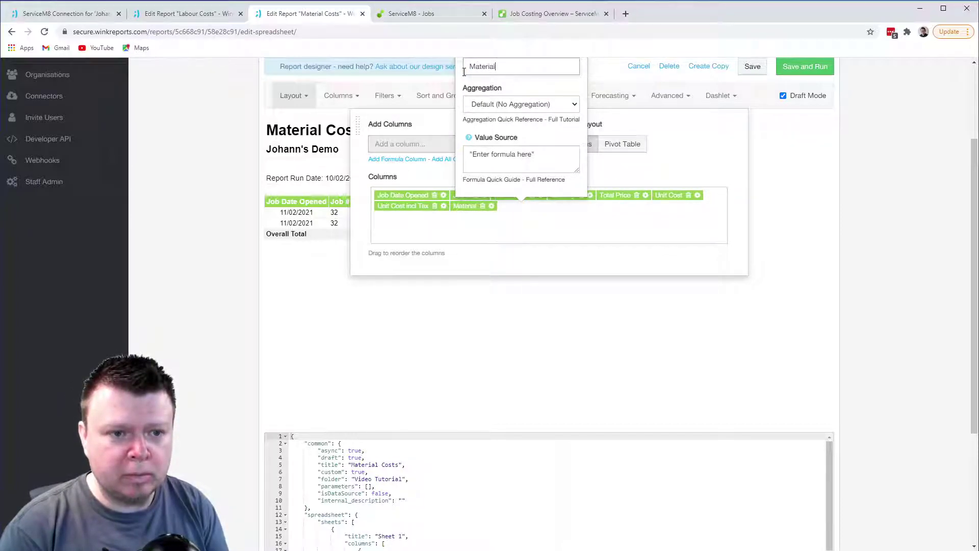
pyautogui.write('s Cost')
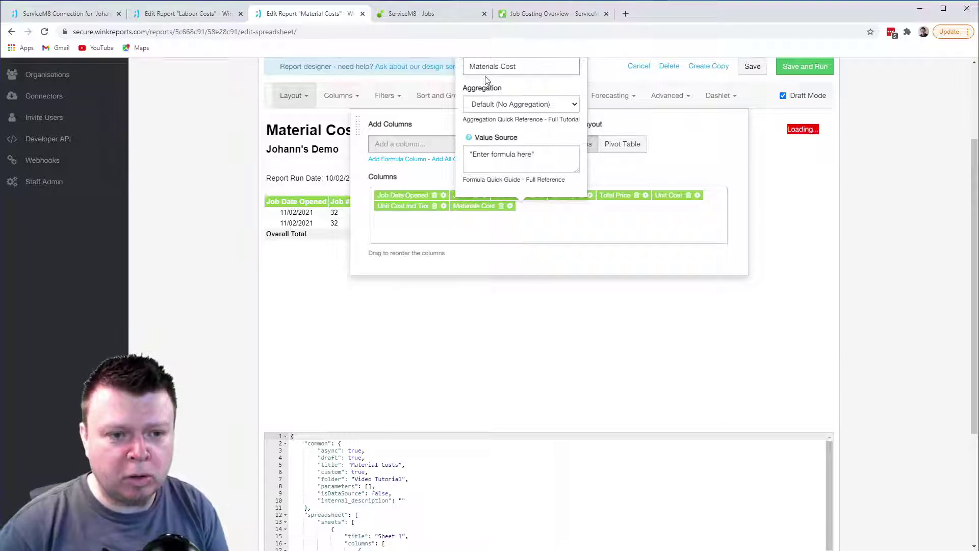
pyautogui.moveTo(539, 155); pyautogui.dragTo(470, 155)
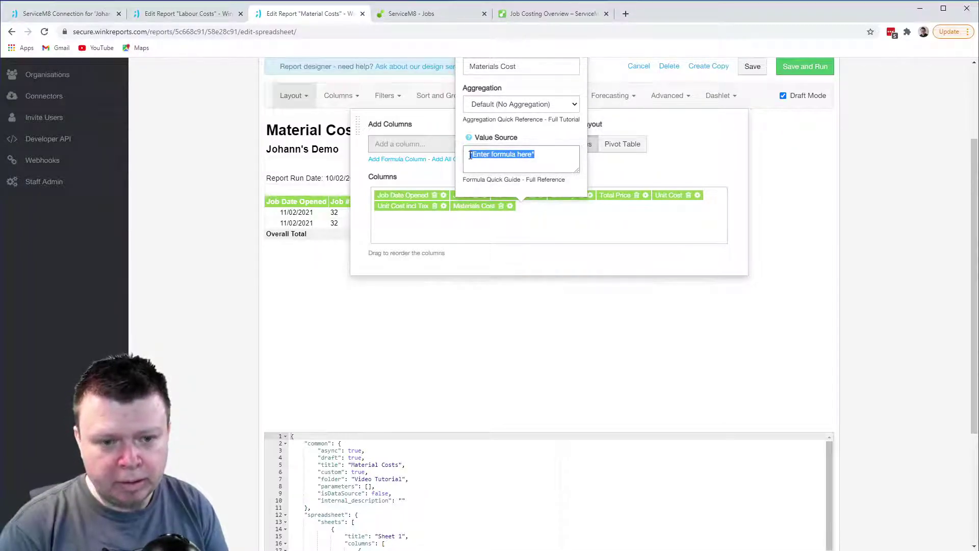
pyautogui.write('[Tota')
pyautogui.press('Return')
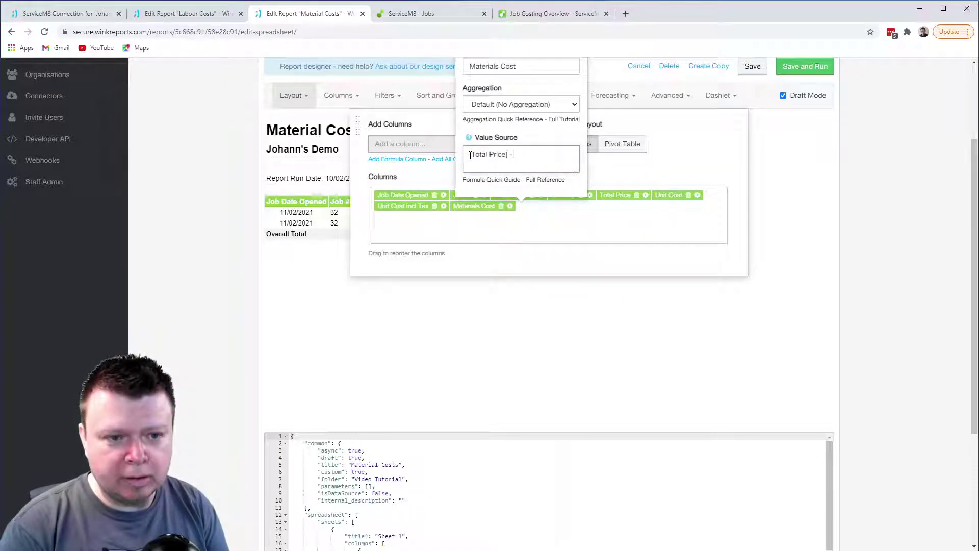
pyautogui.moveTo(467, 147)
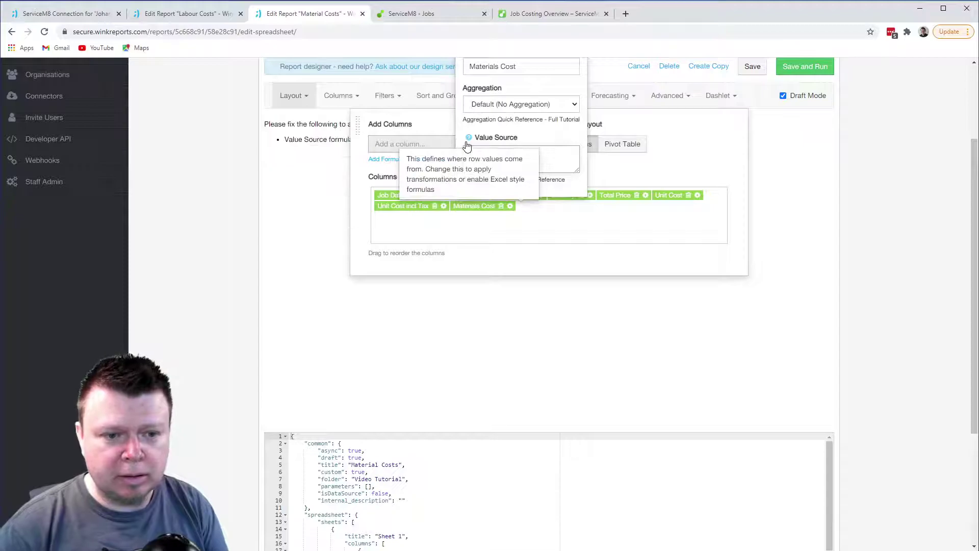
pyautogui.moveTo(530, 155); pyautogui.dragTo(468, 156)
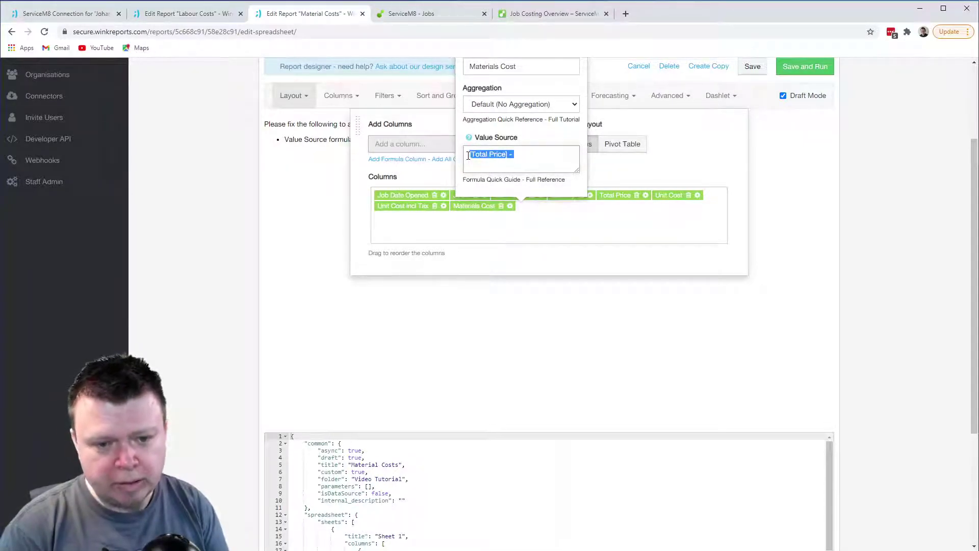
pyautogui.press('BackSpace')
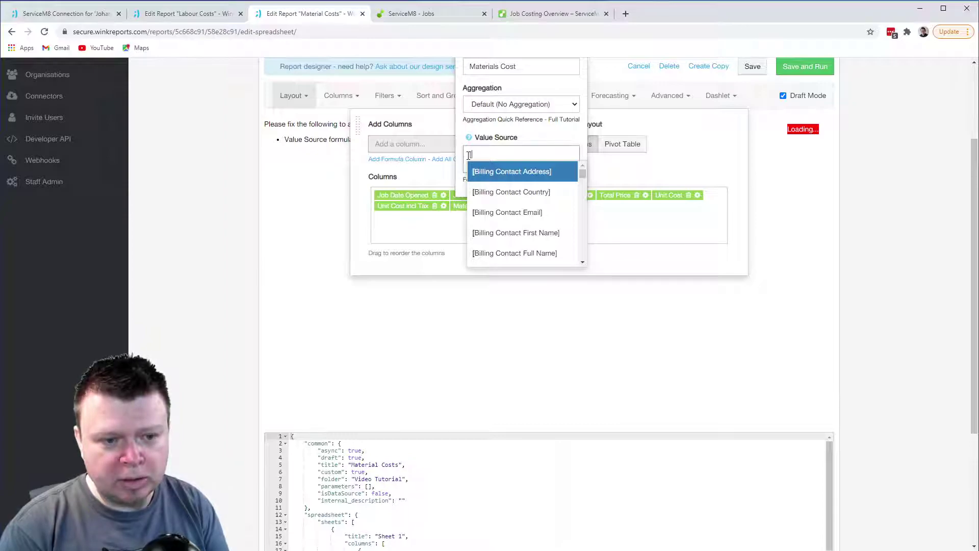
pyautogui.write('[Lin')
pyautogui.press('BackSpace')
pyautogui.press('BackSpace')
pyautogui.press('BackSpace')
pyautogui.press('BackSpace')
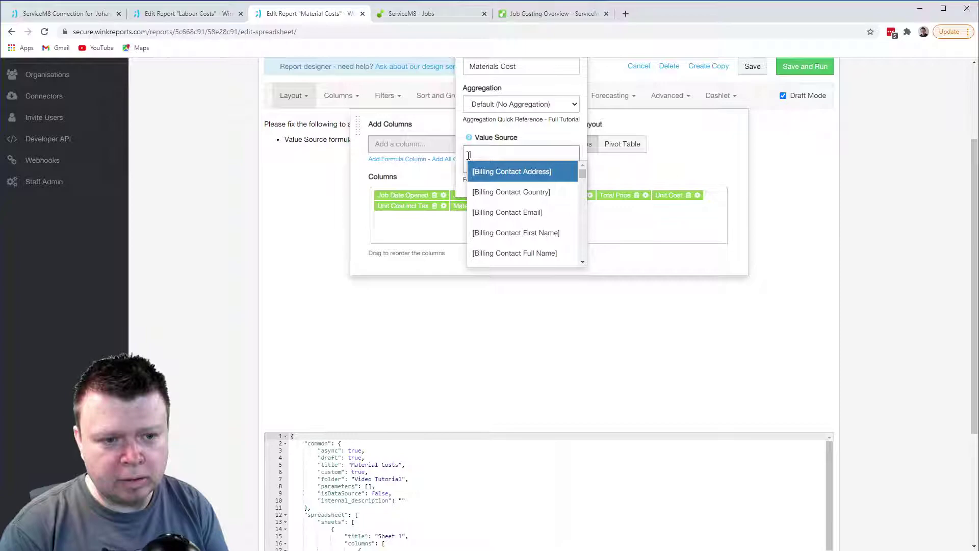
# Step: Set the Materials Cost column's value source to [Quantity] * [Unit Cost incl Tax]
pyautogui.write('[Quantity]')
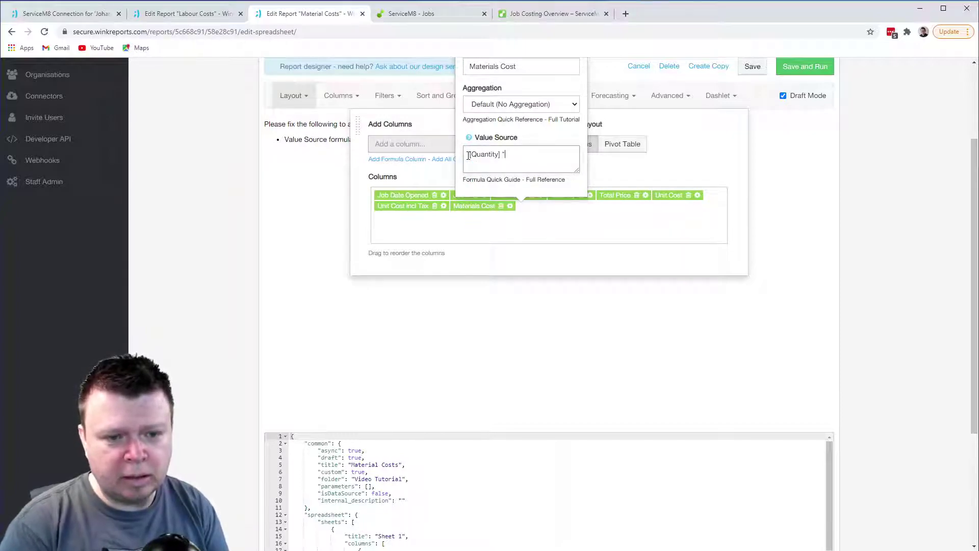
pyautogui.write(' * [Uni')
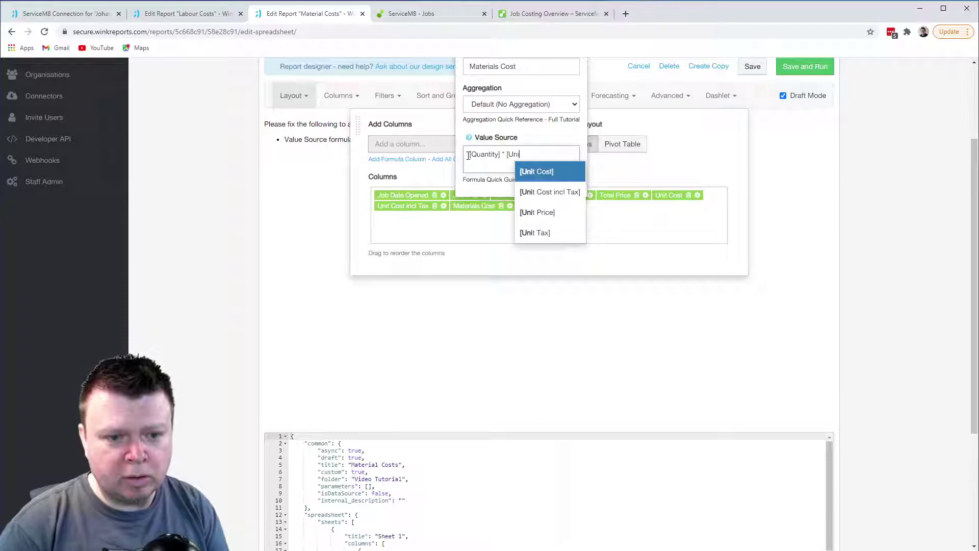
pyautogui.press('Down')
pyautogui.press('Return')
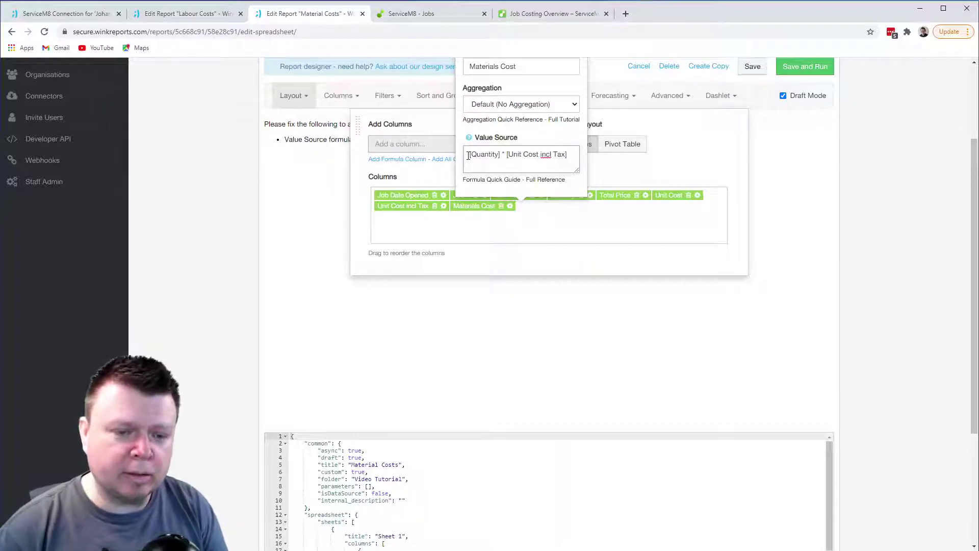
pyautogui.click(403, 324)
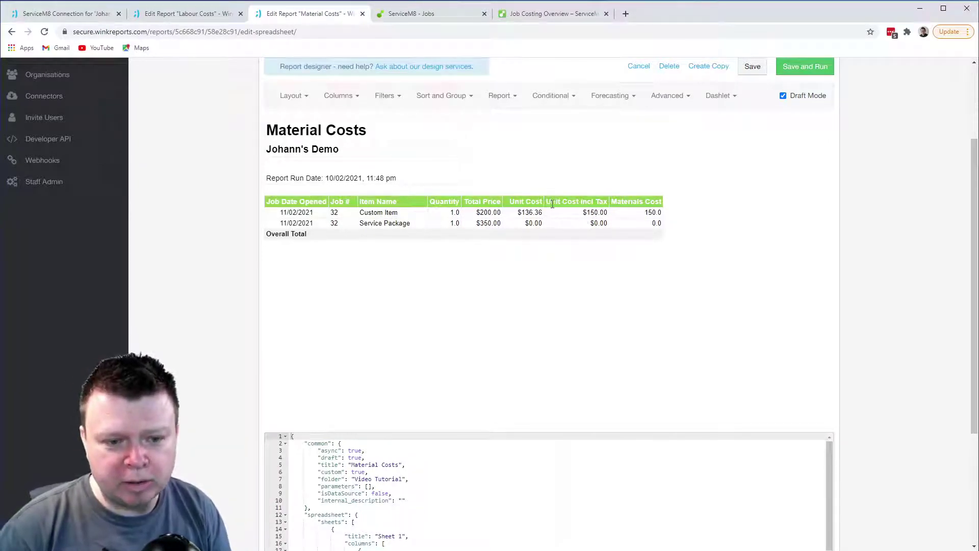
# Step: Remove the Total Price, Quantity, Item Name, Job Date Opened, Unit Cost and Unit Cost incl Tax columns from the report
pyautogui.moveTo(547, 202); pyautogui.dragTo(559, 202)
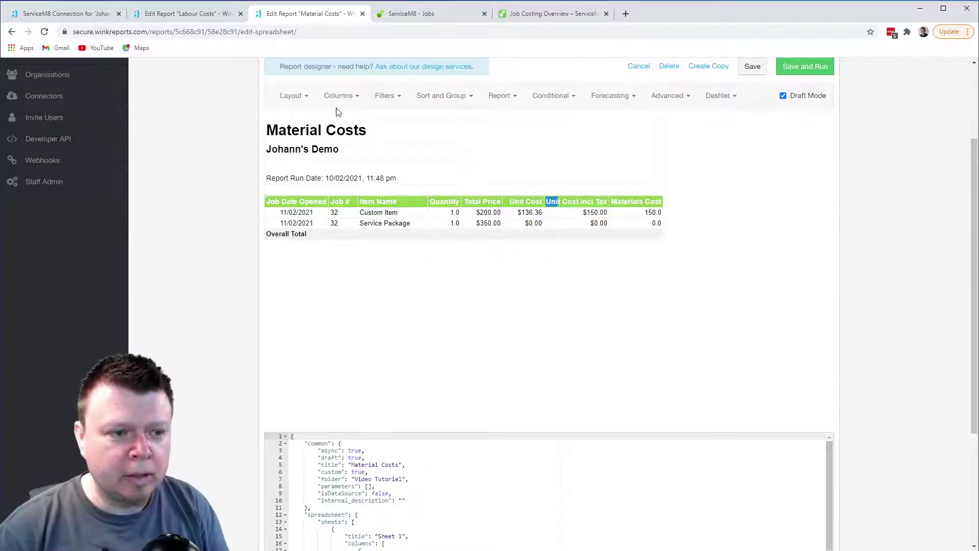
pyautogui.click(294, 96)
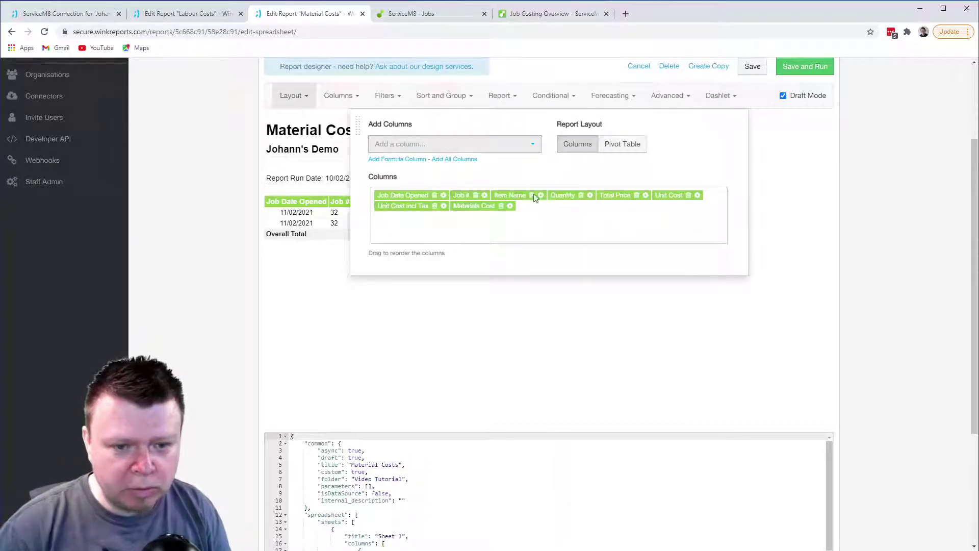
pyautogui.click(637, 195)
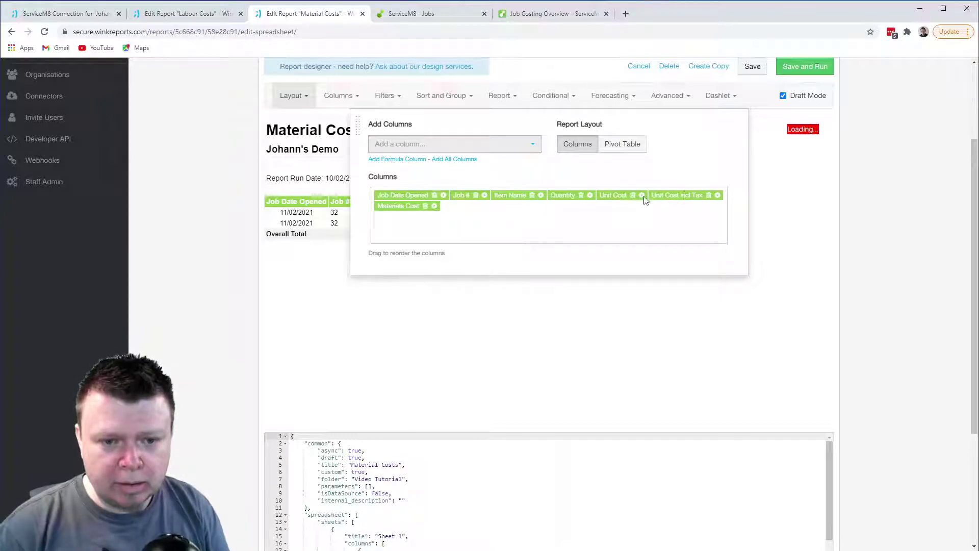
pyautogui.click(581, 195)
pyautogui.click(532, 196)
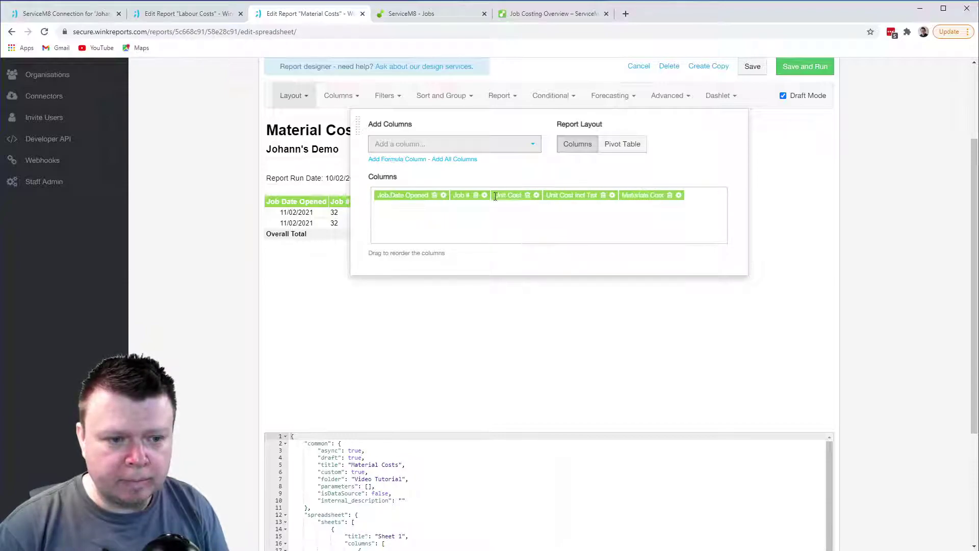
pyautogui.click(435, 195)
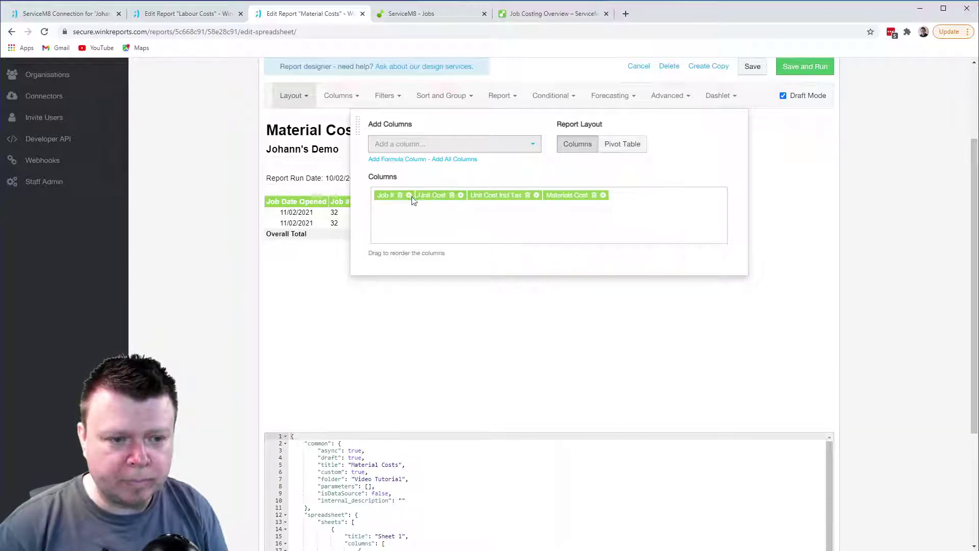
pyautogui.click(451, 196)
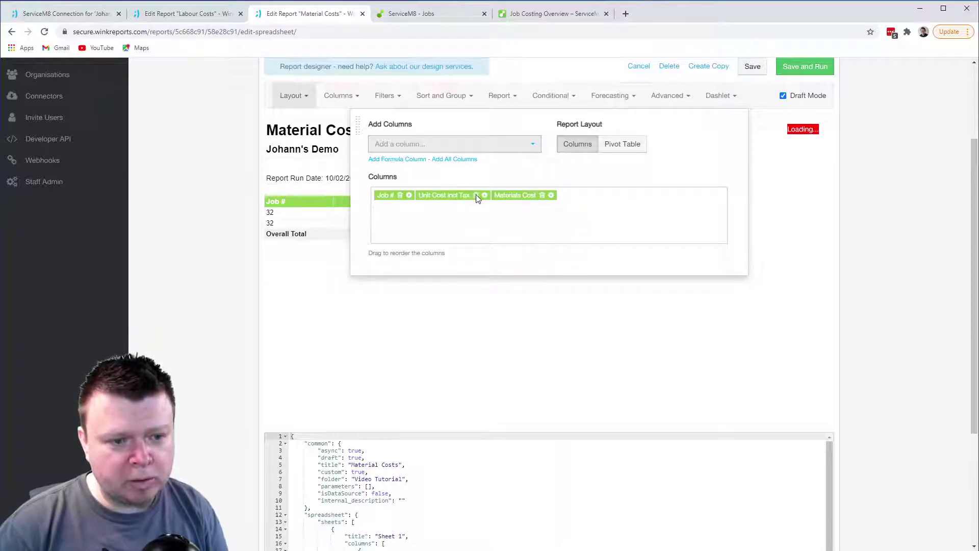
pyautogui.click(475, 195)
# Step: Take the Material Costs report out of draft mode and mark it as a data source
pyautogui.click(782, 147)
pyautogui.click(499, 148)
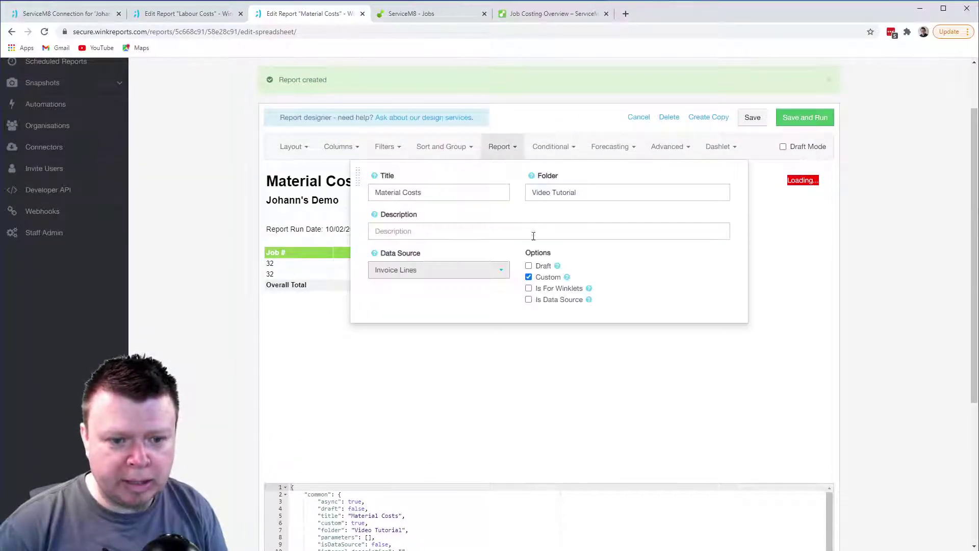
pyautogui.click(529, 299)
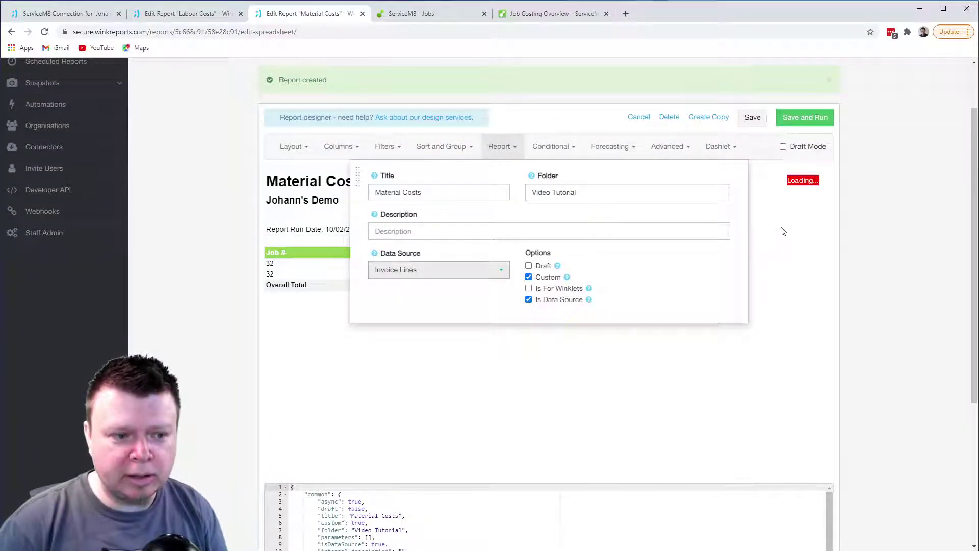
# Step: Switch the Material Costs report to a pivot table layout and move the Materials Cost column into the total values
pyautogui.click(794, 298)
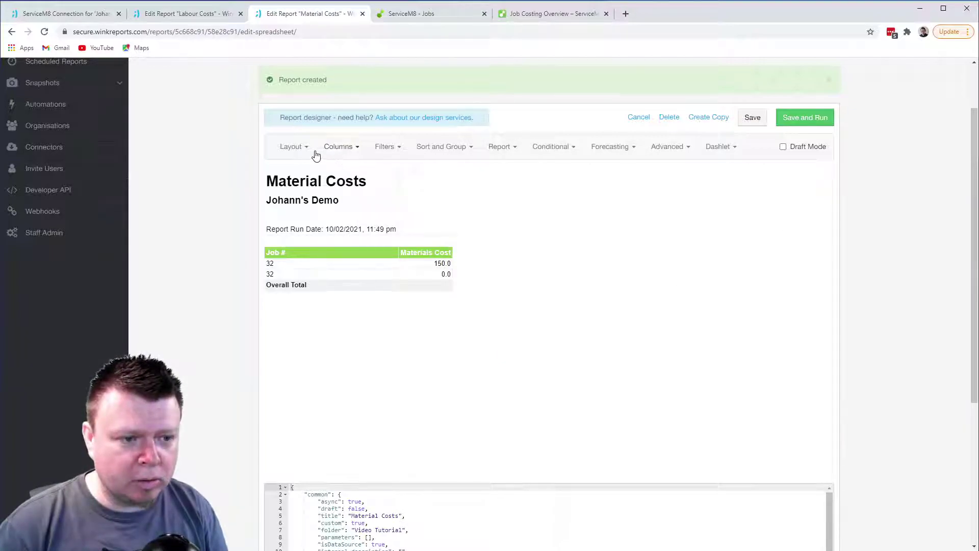
pyautogui.click(293, 146)
pyautogui.click(627, 199)
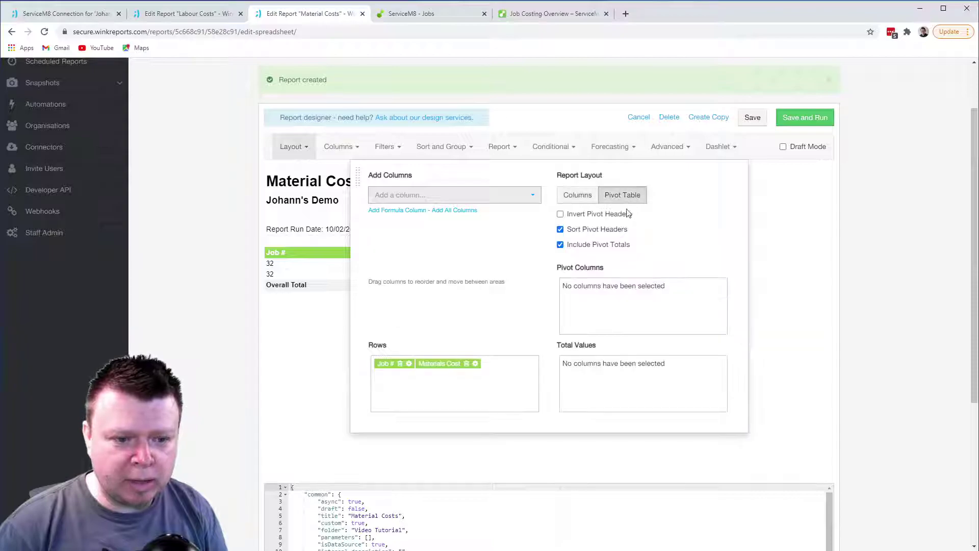
pyautogui.moveTo(473, 363); pyautogui.dragTo(614, 364)
# Step: Set the Materials Cost column's aggregation to Sum and save the Material Costs report
pyautogui.click(644, 364)
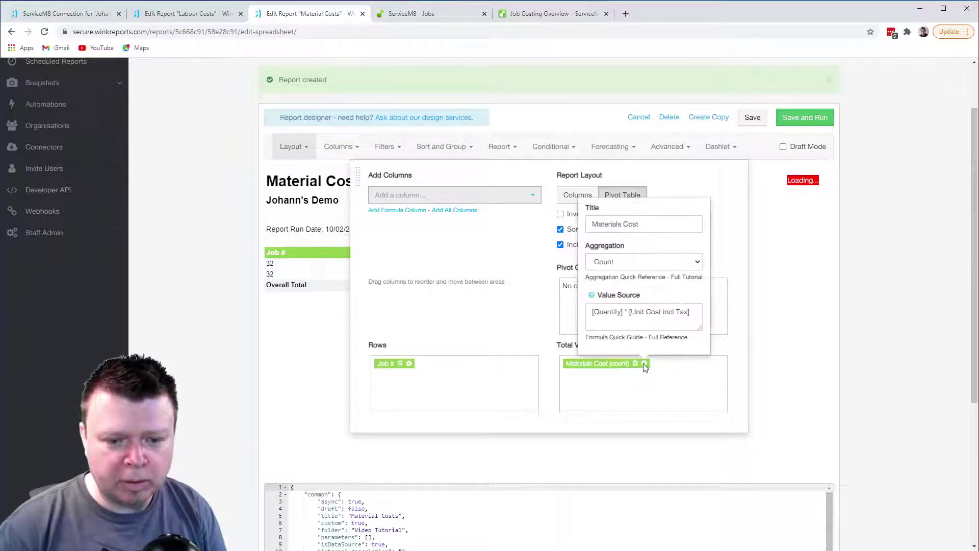
pyautogui.click(642, 267)
pyautogui.click(632, 285)
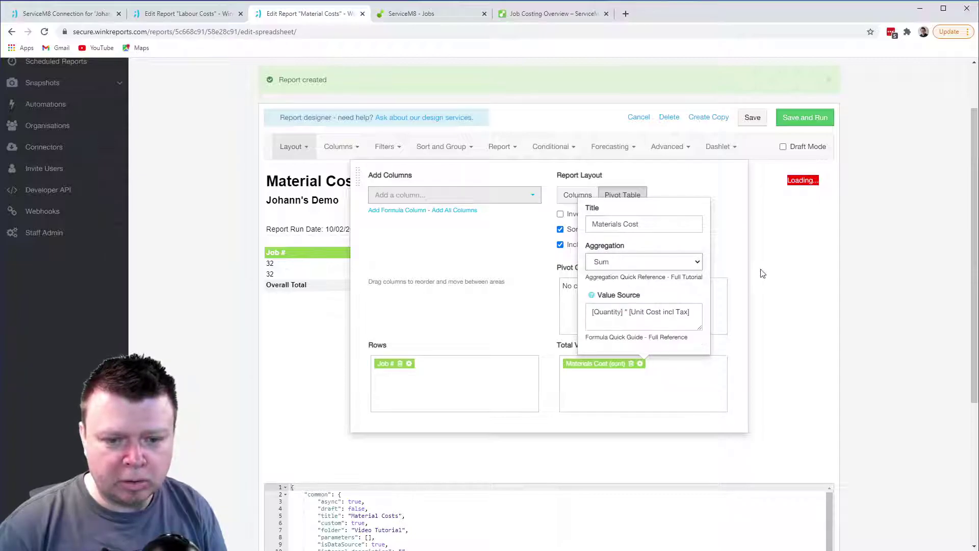
pyautogui.click(770, 273)
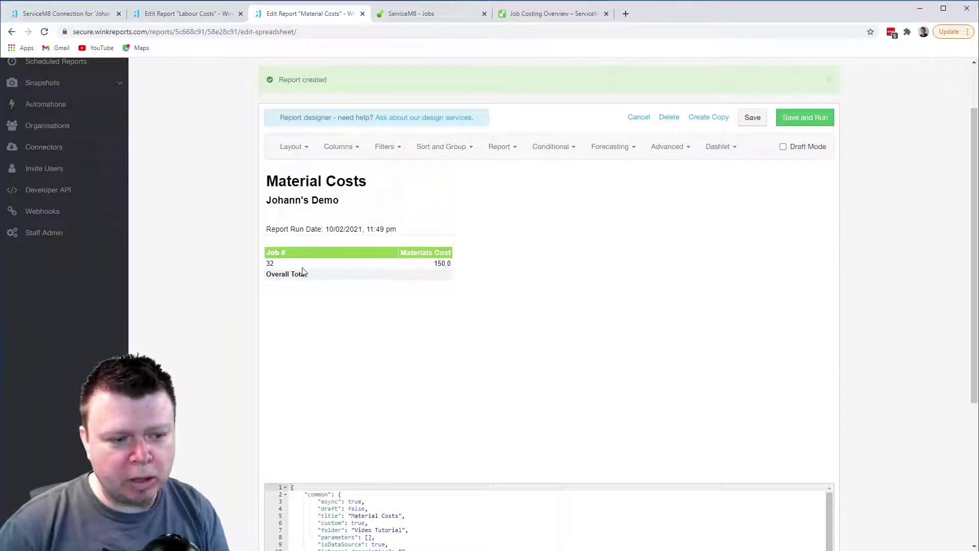
pyautogui.click(752, 118)
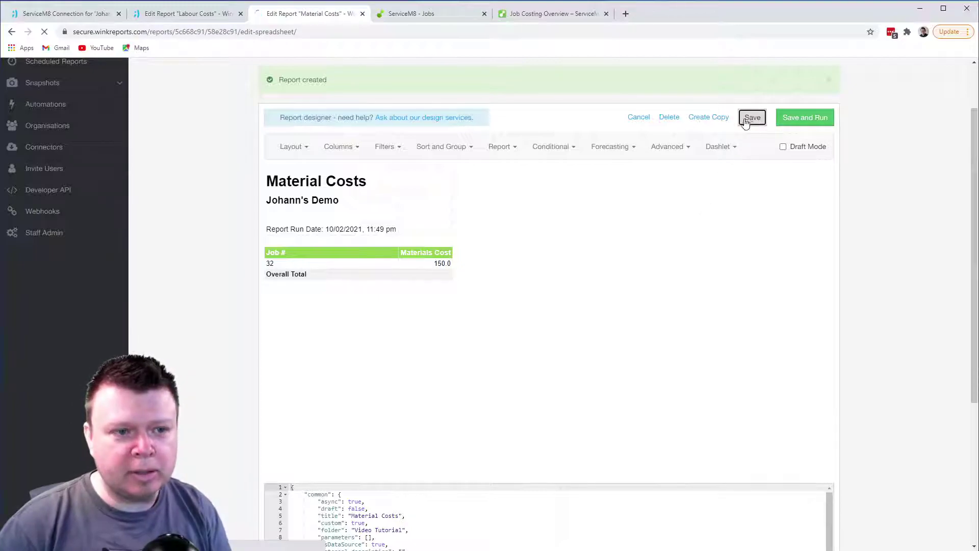
# Step: In the Labour Costs report, remove the Start, Employee, Duration and Appointment Type columns
pyautogui.click(196, 15)
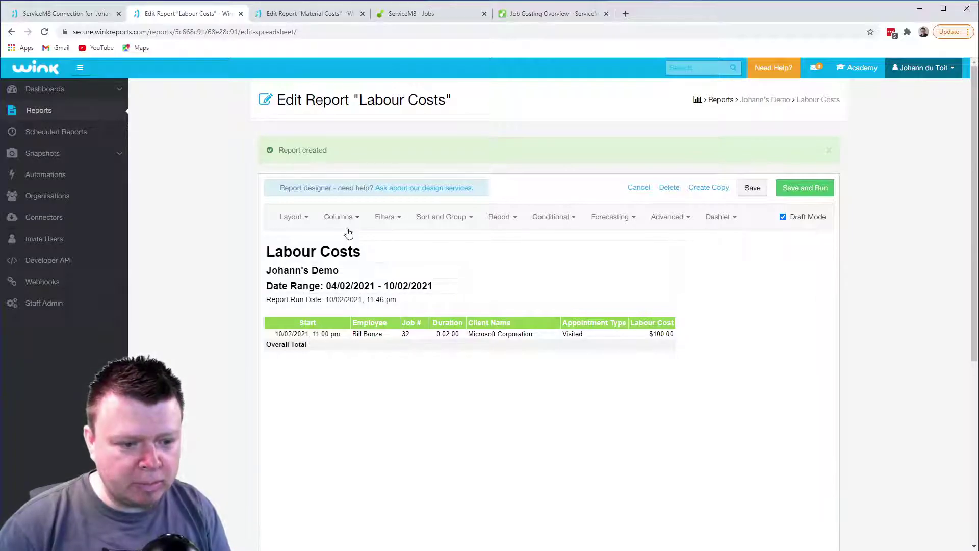
pyautogui.click(294, 218)
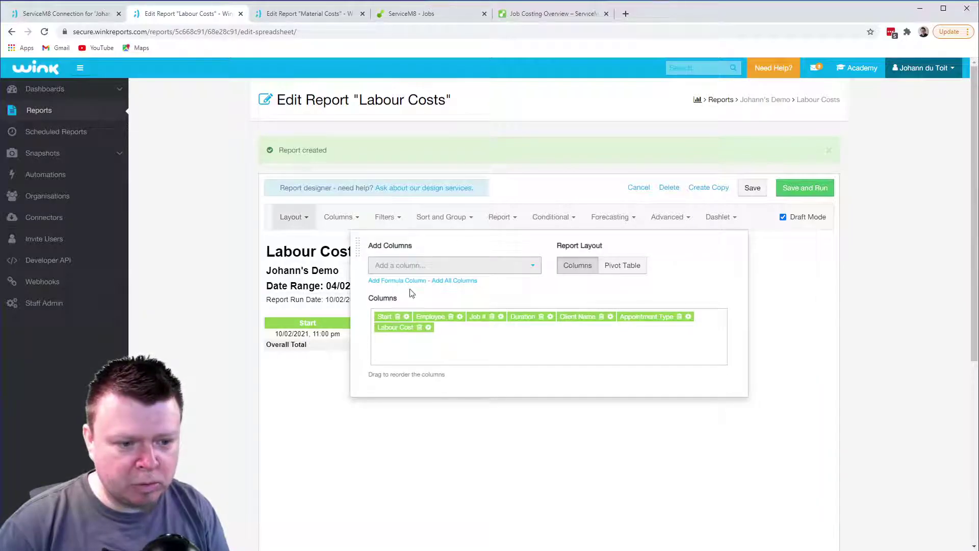
pyautogui.click(397, 317)
pyautogui.click(408, 317)
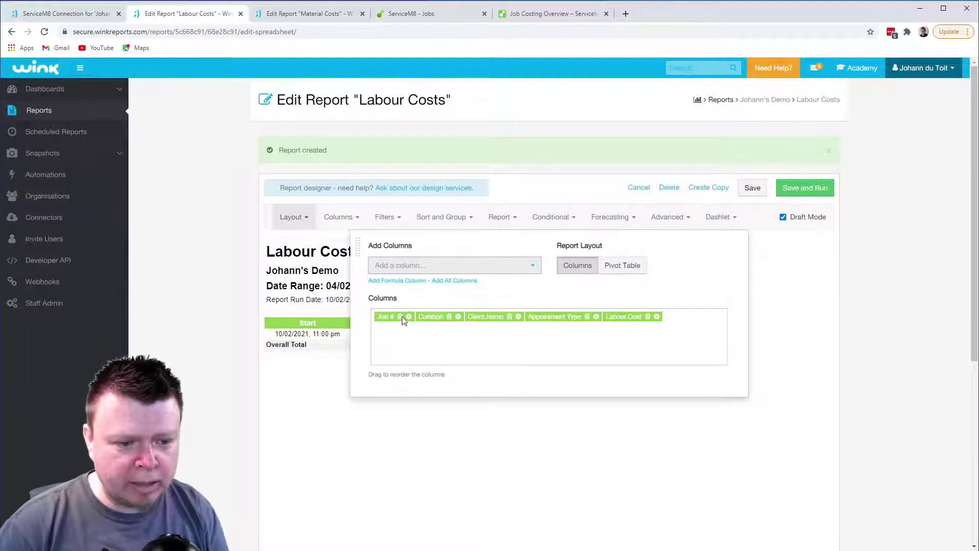
pyautogui.click(450, 317)
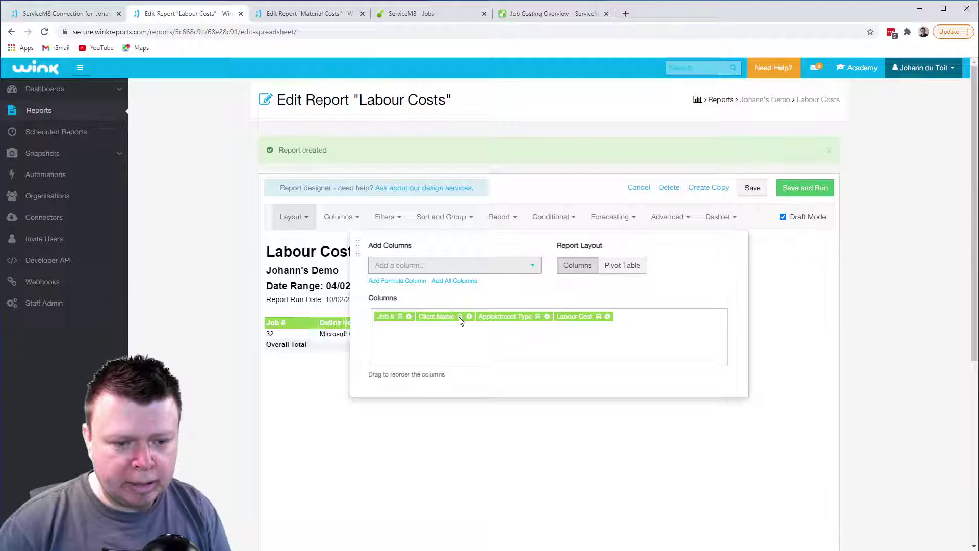
pyautogui.click(537, 316)
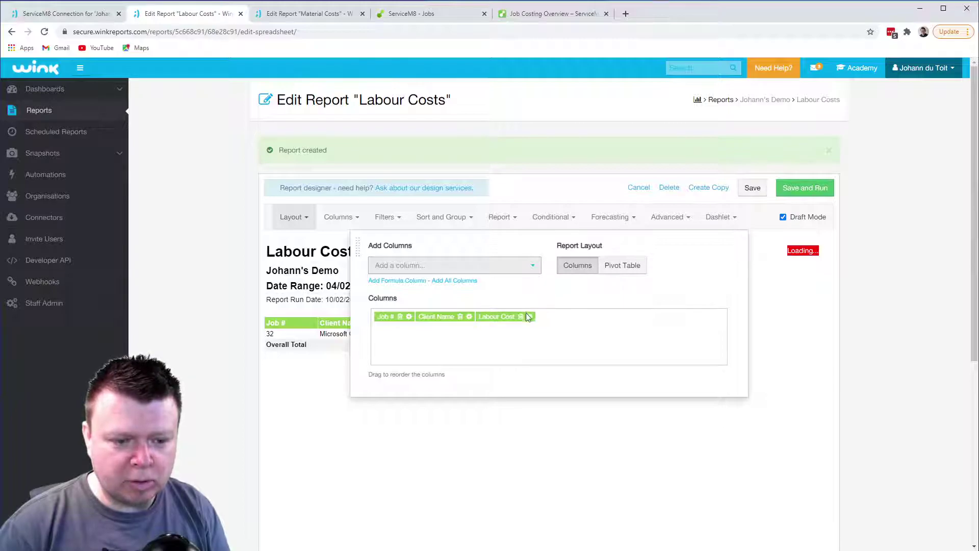
# Step: Set the Labour Cost column's aggregation to Sum
pyautogui.click(530, 316)
pyautogui.click(544, 221)
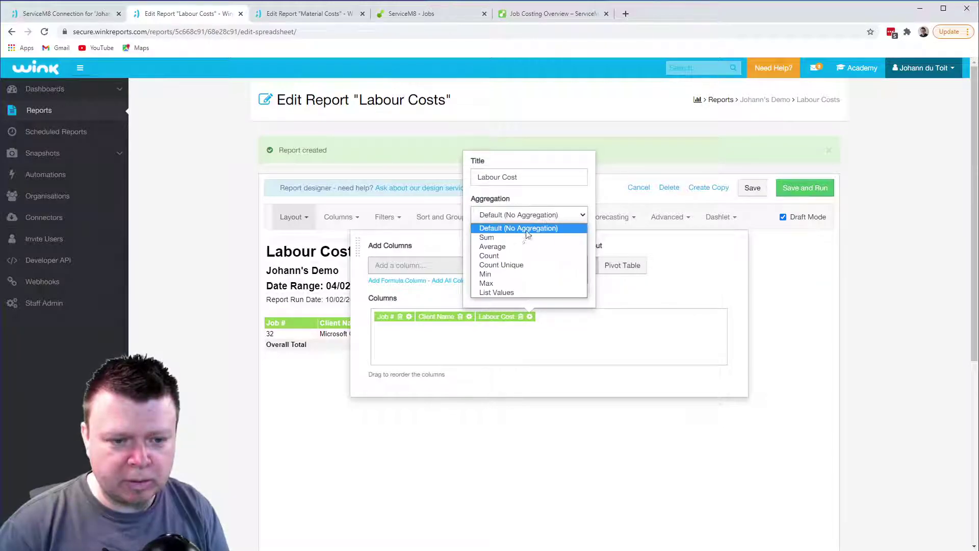
pyautogui.click(518, 238)
pyautogui.click(461, 347)
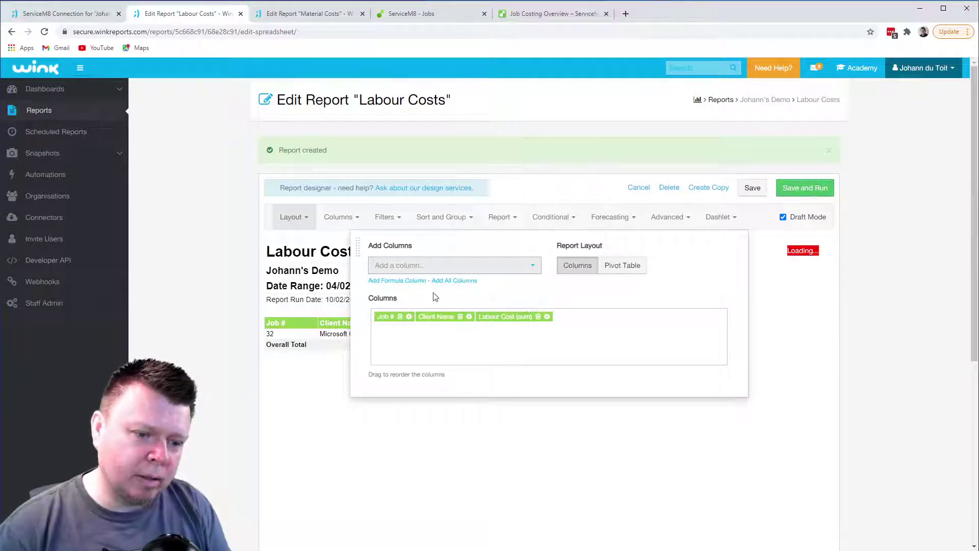
pyautogui.click(395, 269)
pyautogui.write('c')
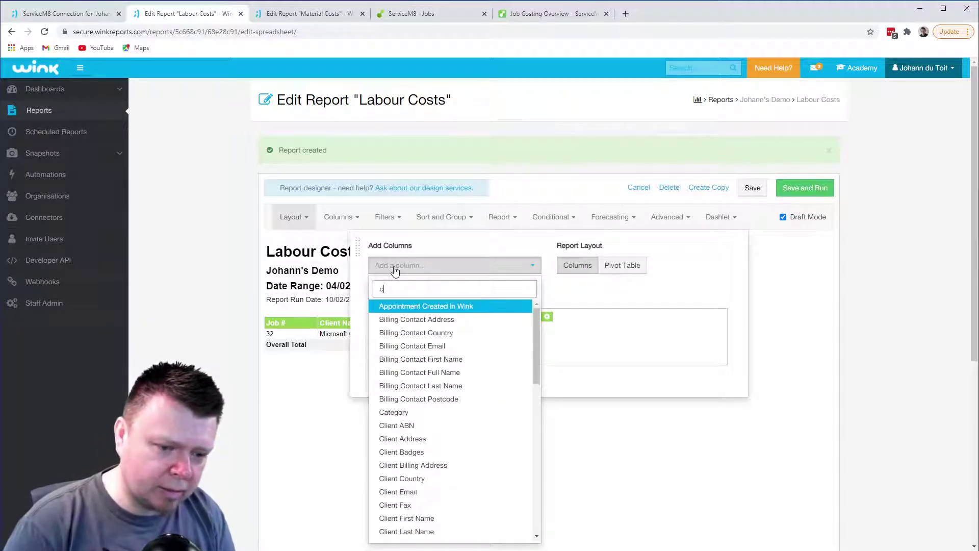
pyautogui.press('BackSpace')
pyautogui.write('emp')
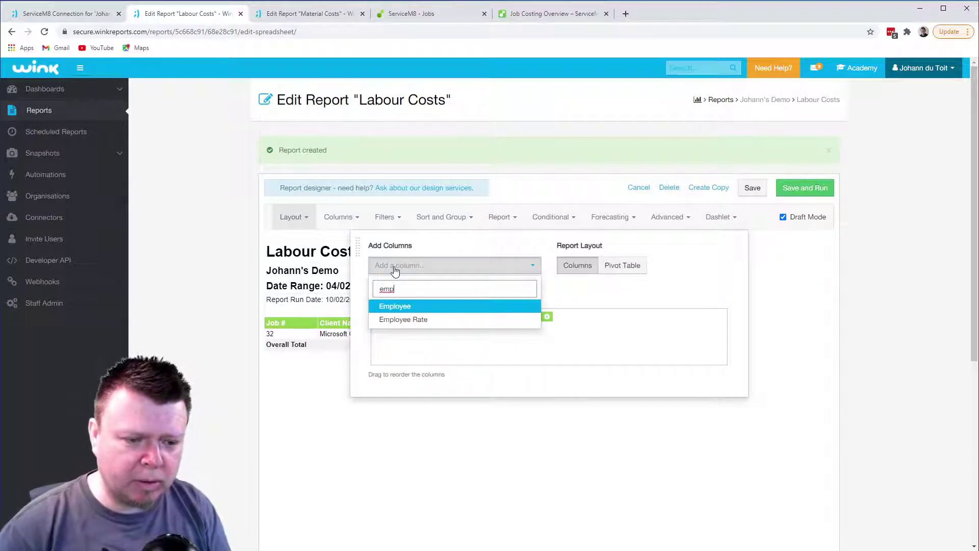
pyautogui.press('BackSpace')
pyautogui.press('BackSpace')
pyautogui.press('BackSpace')
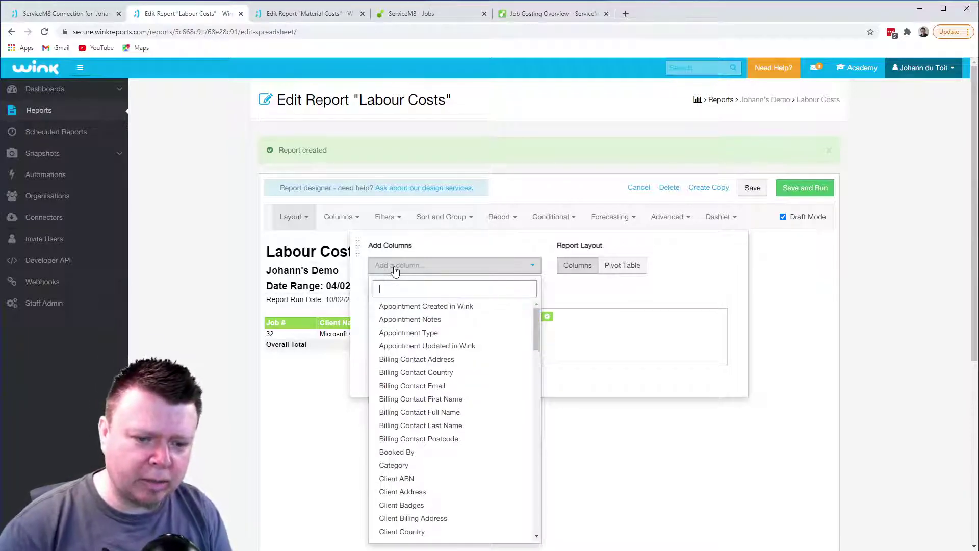
pyautogui.click(594, 296)
# Step: Take the Labour Costs report out of draft mode, mark it as a data source and save it
pyautogui.click(783, 216)
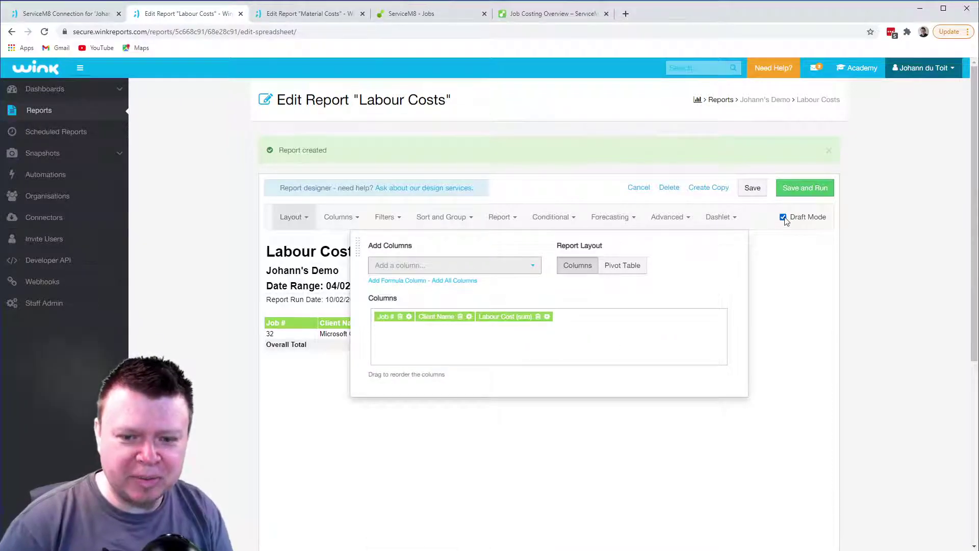
pyautogui.click(501, 217)
pyautogui.click(529, 371)
pyautogui.click(528, 405)
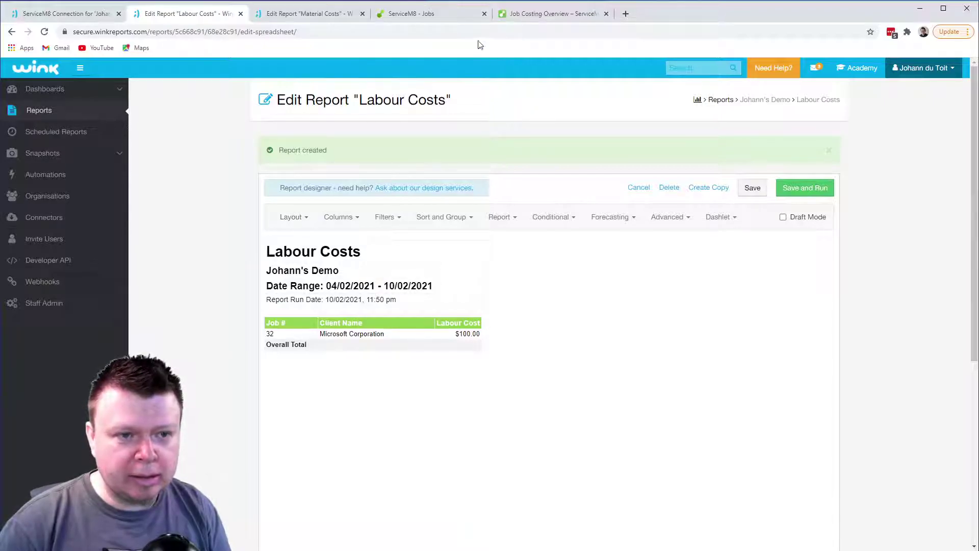
pyautogui.click(751, 188)
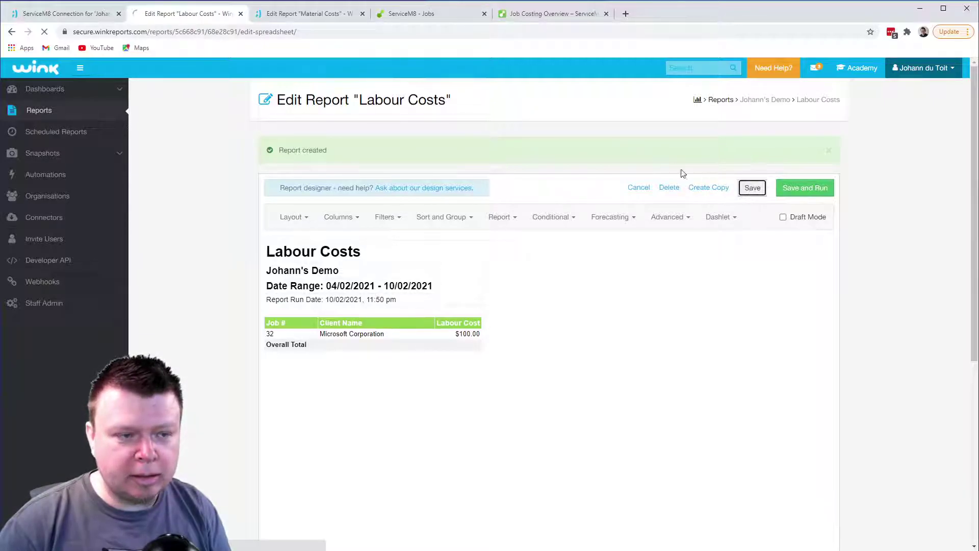
# Step: In the Material Costs report, add the Total Price column and place it in the pivot table's total values
pyautogui.click(305, 14)
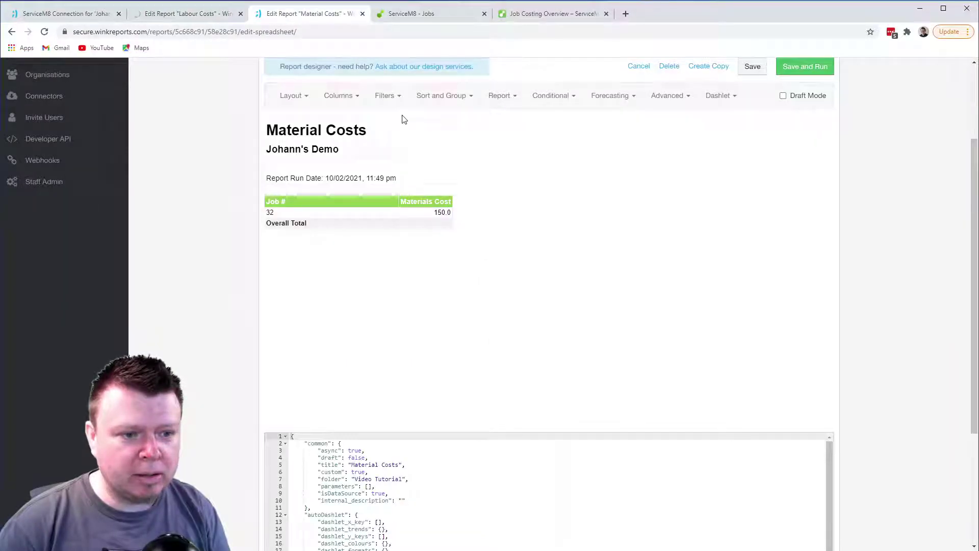
pyautogui.click(293, 96)
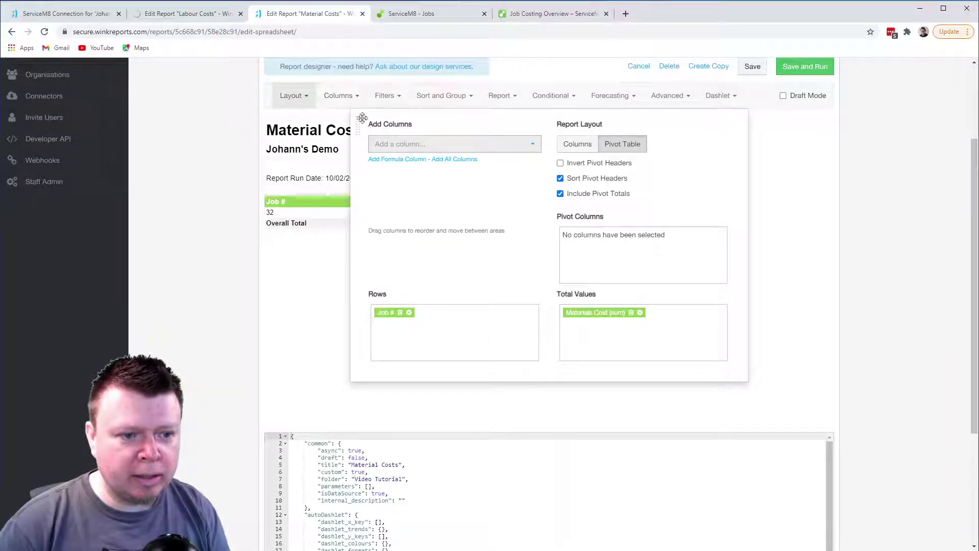
pyautogui.click(420, 145)
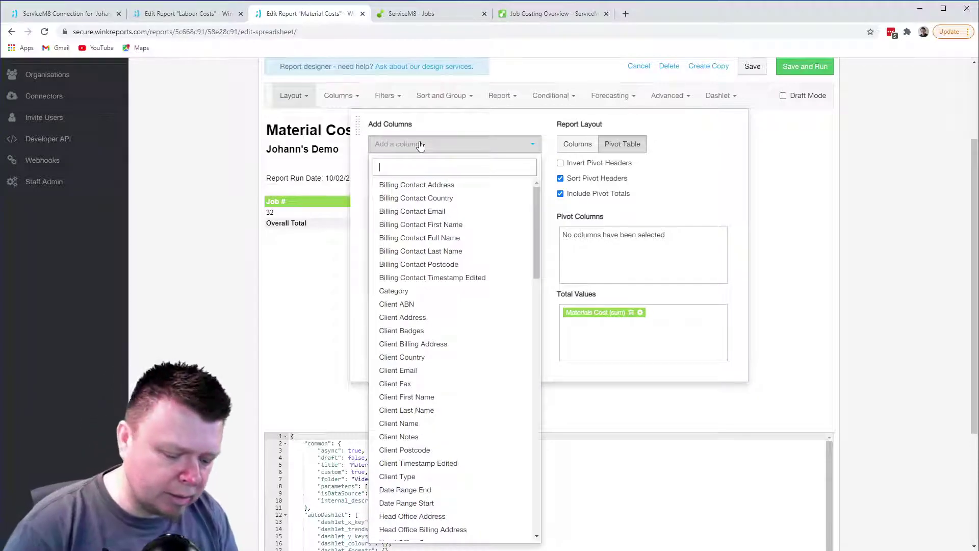
pyautogui.write('lin')
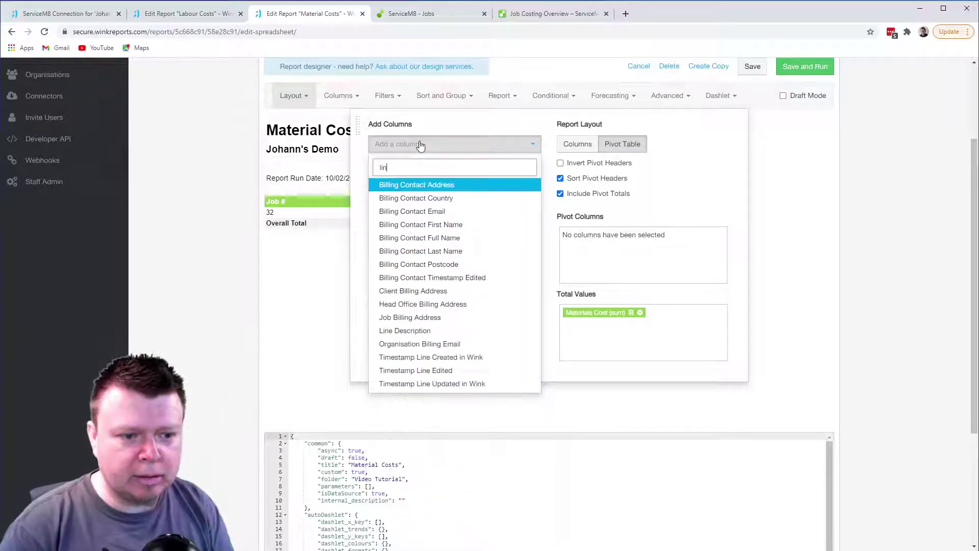
pyautogui.press('BackSpace')
pyautogui.press('BackSpace')
pyautogui.press('BackSpace')
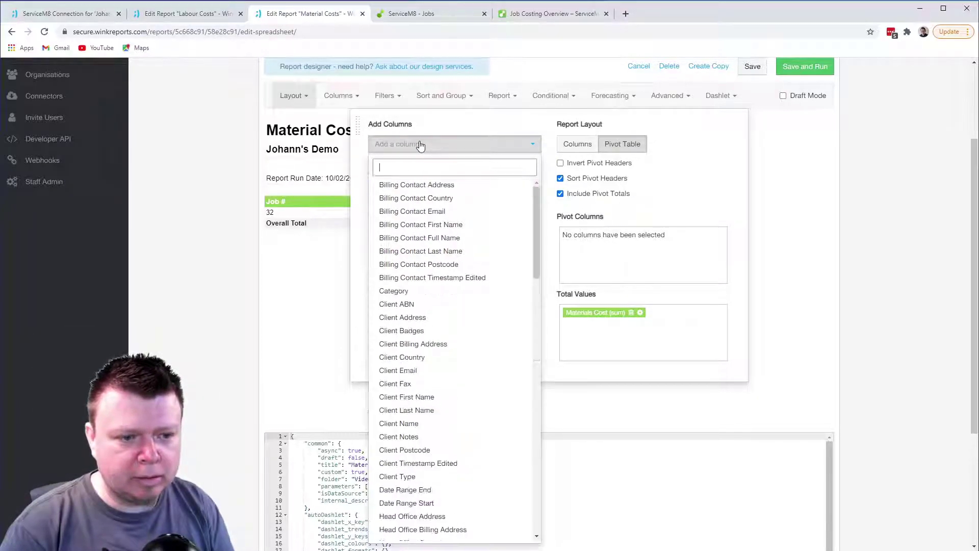
pyautogui.write('price')
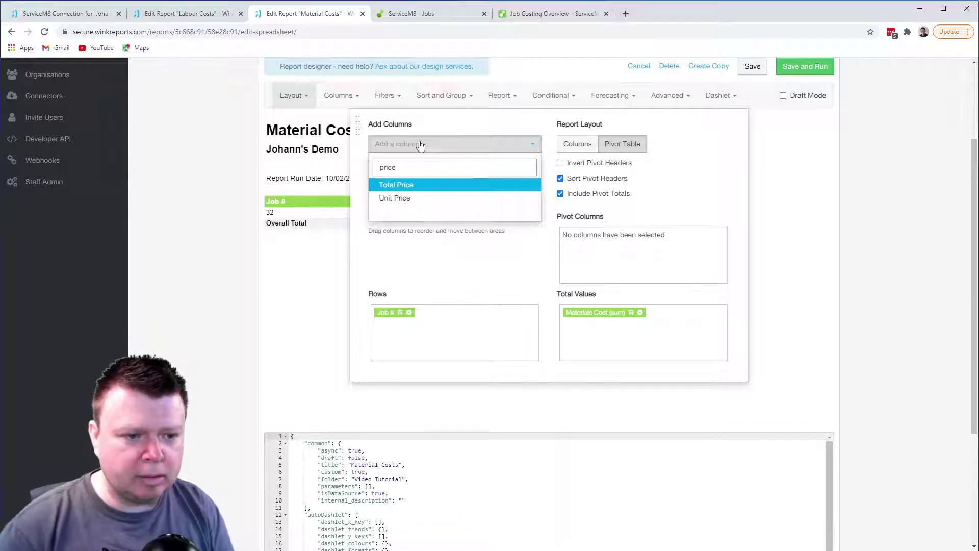
pyautogui.click(410, 187)
pyautogui.moveTo(443, 312); pyautogui.dragTo(668, 312)
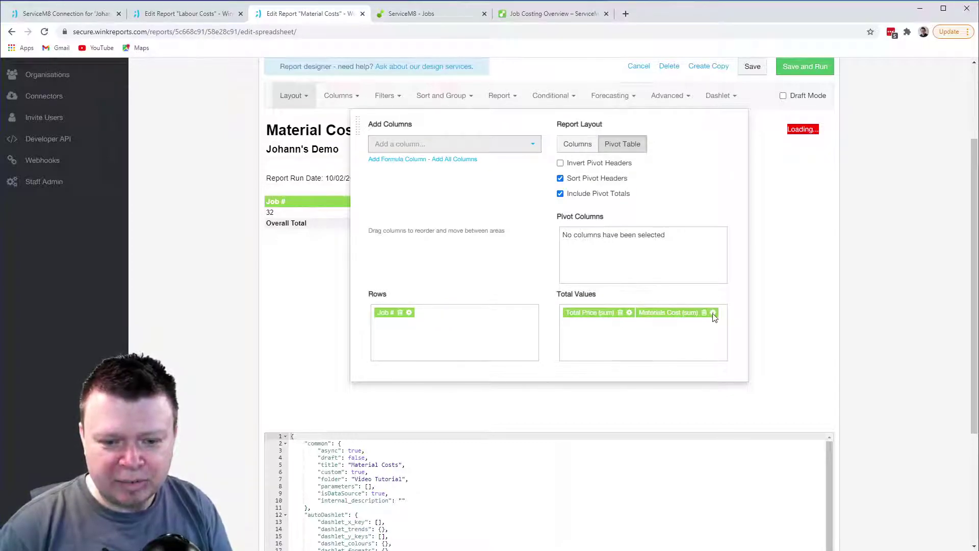
# Step: Check the Total Price column's title, aggregation and value source, and save the Material Costs report
pyautogui.click(629, 312)
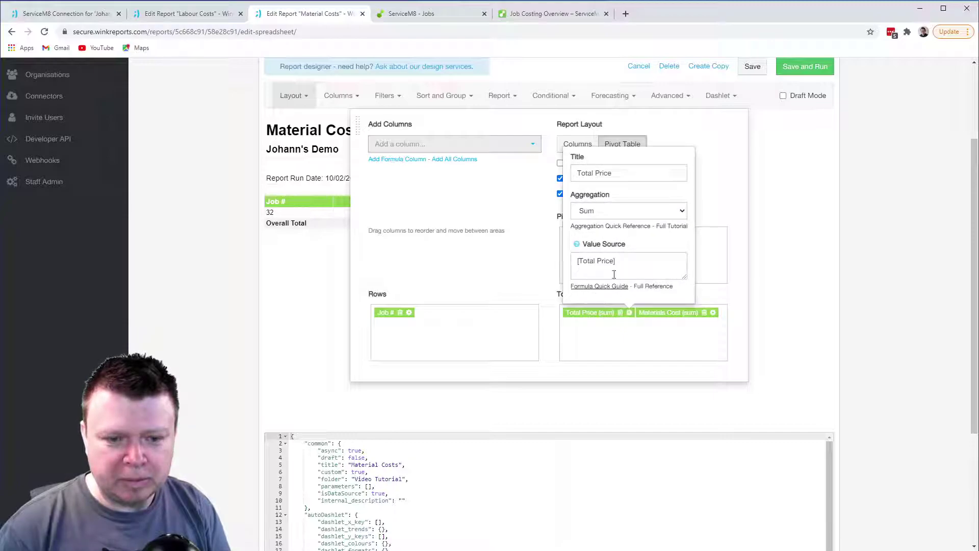
pyautogui.tripleClick(613, 174)
pyautogui.click(613, 174)
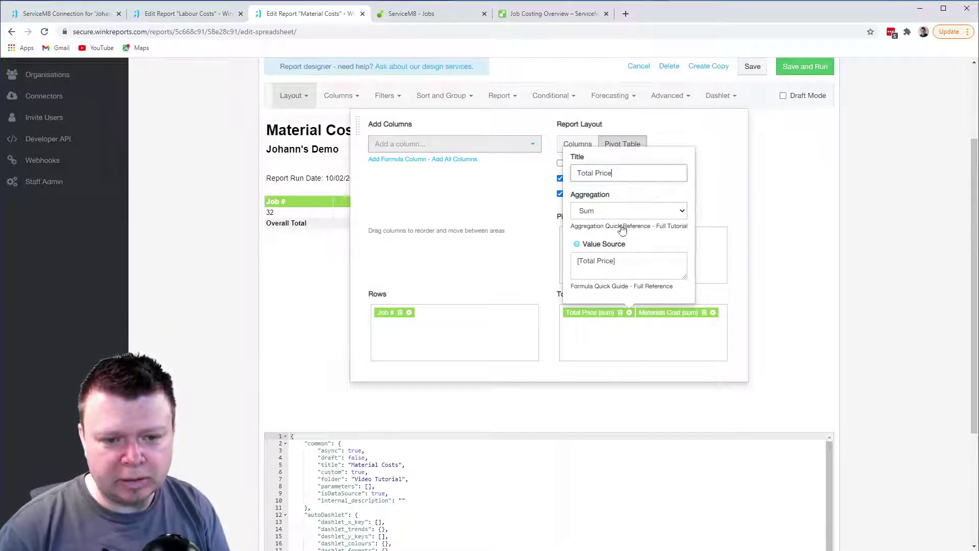
pyautogui.click(652, 393)
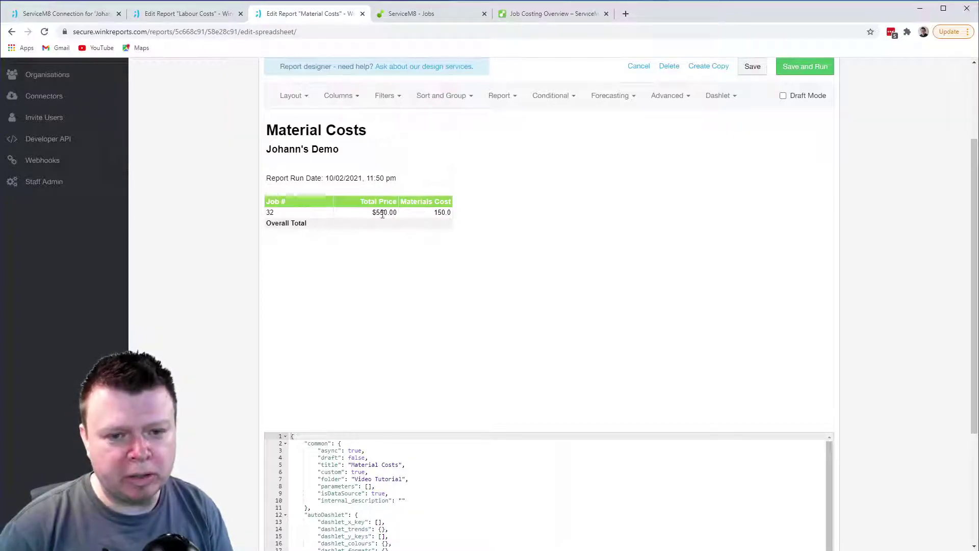
pyautogui.hotkey('ctrl', 's')
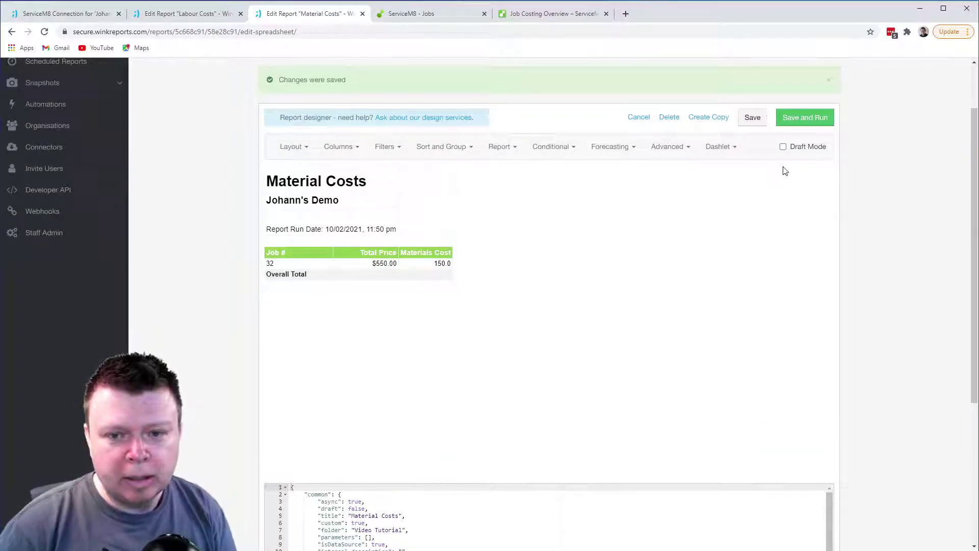
pyautogui.click(759, 121)
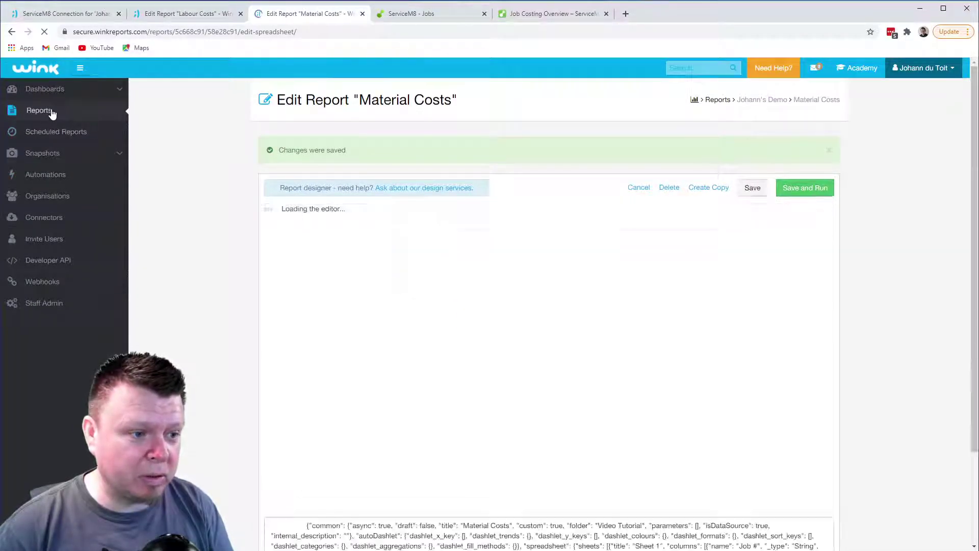
# Step: Open the reports list in a separate browser tab and start creating a new report there
pyautogui.rightClick(46, 114)
pyautogui.click(157, 102)
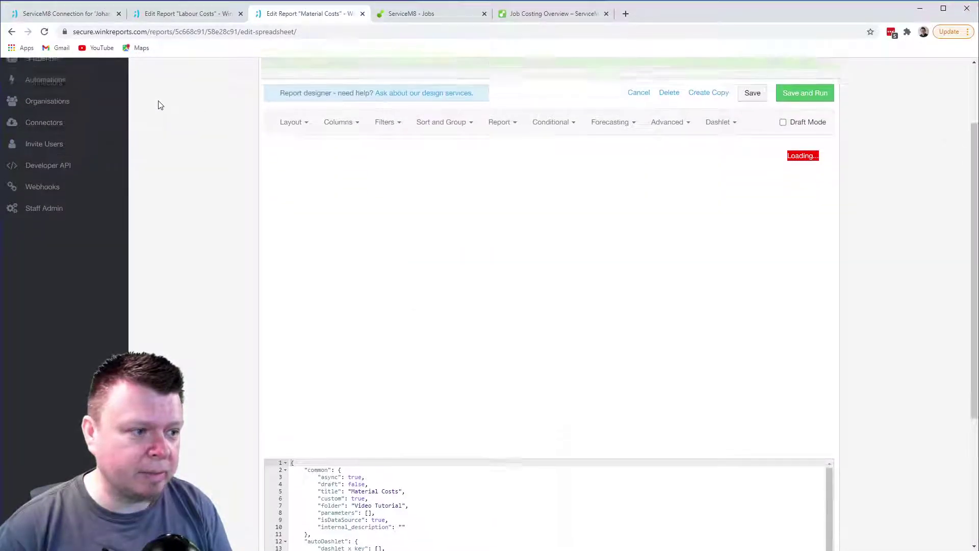
pyautogui.rightClick(64, 112)
pyautogui.click(97, 116)
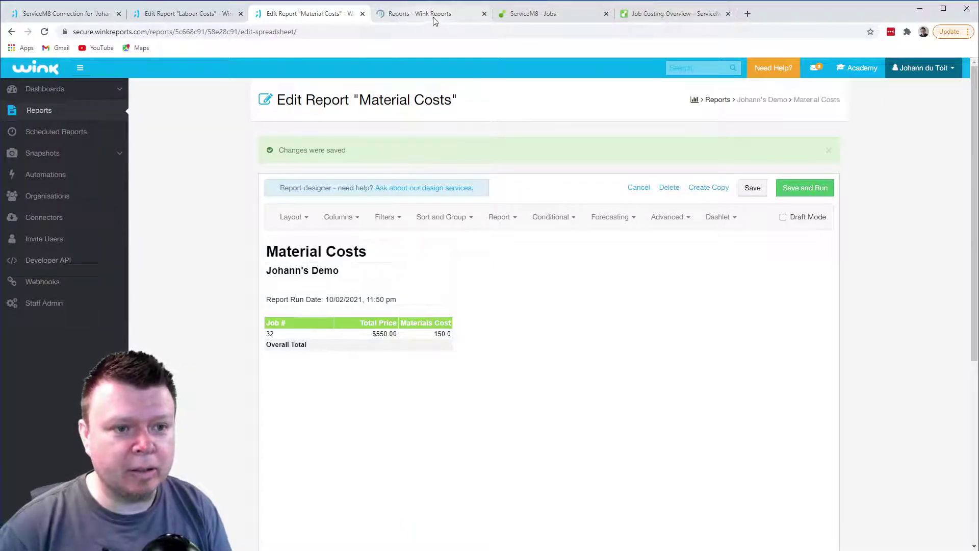
pyautogui.click(437, 15)
pyautogui.click(793, 171)
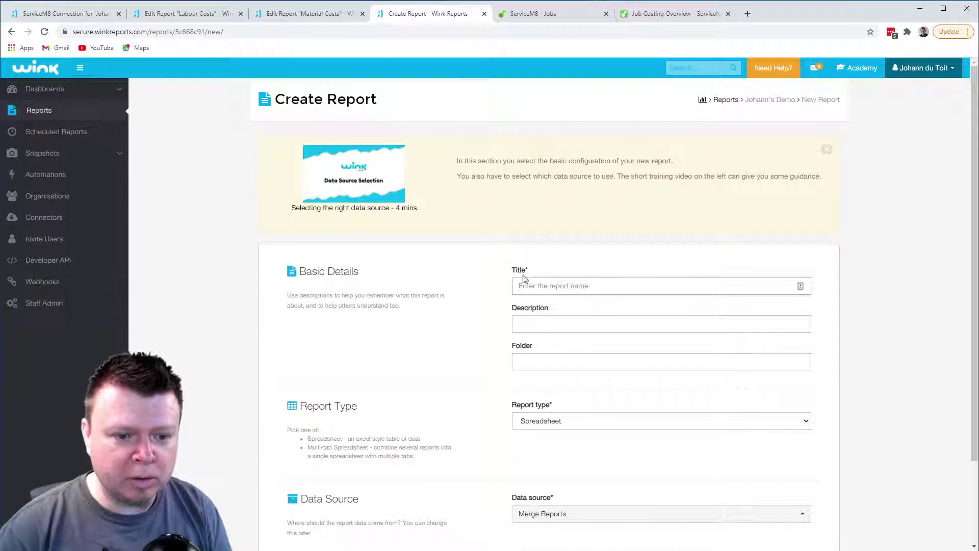
# Step: Create a spreadsheet report titled "Job 32 Profit" in the Video Tutorial folder, using Merge Reports as its data source
pyautogui.click(534, 282)
pyautogui.write('Job')
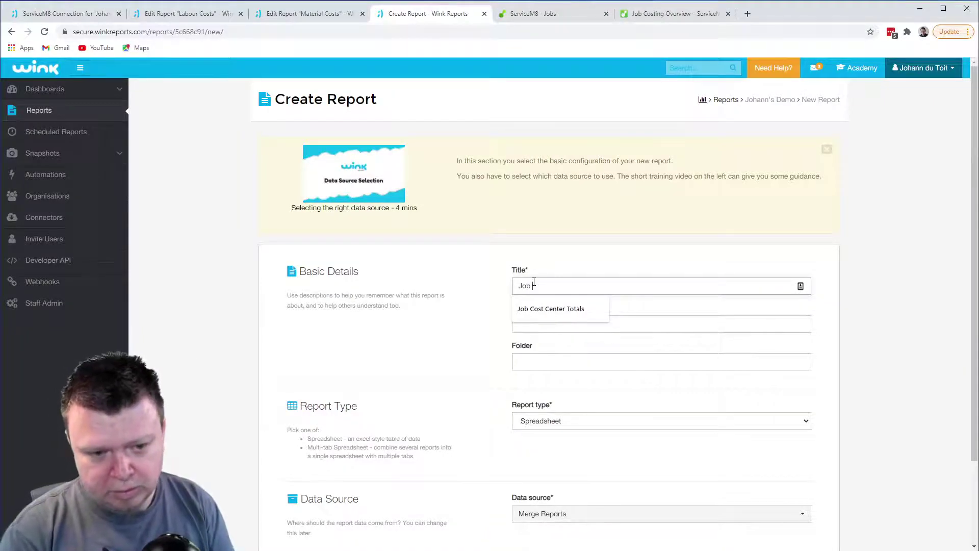
pyautogui.write(' 32 Profit')
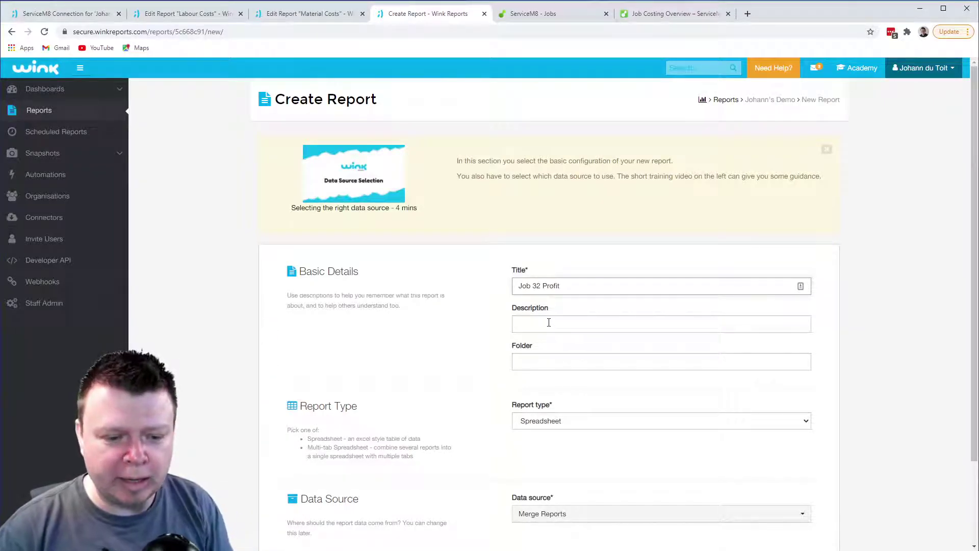
pyautogui.scroll(-1, 548, 323)
pyautogui.click(538, 306)
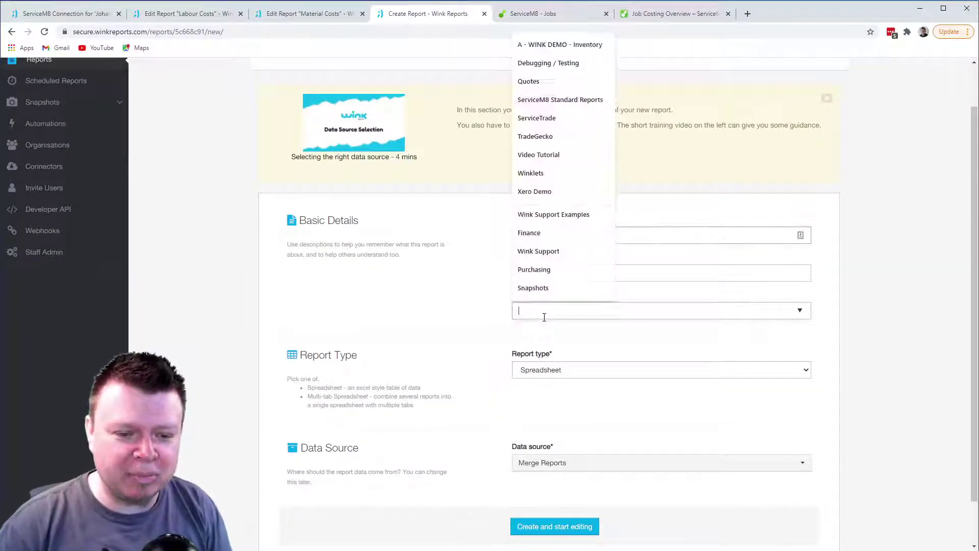
pyautogui.click(550, 158)
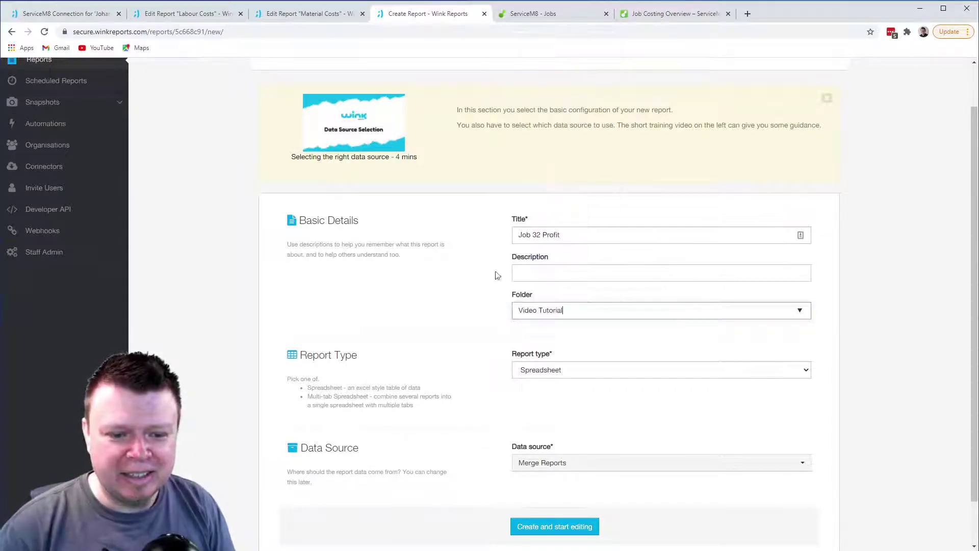
pyautogui.scroll(-1, 481, 312)
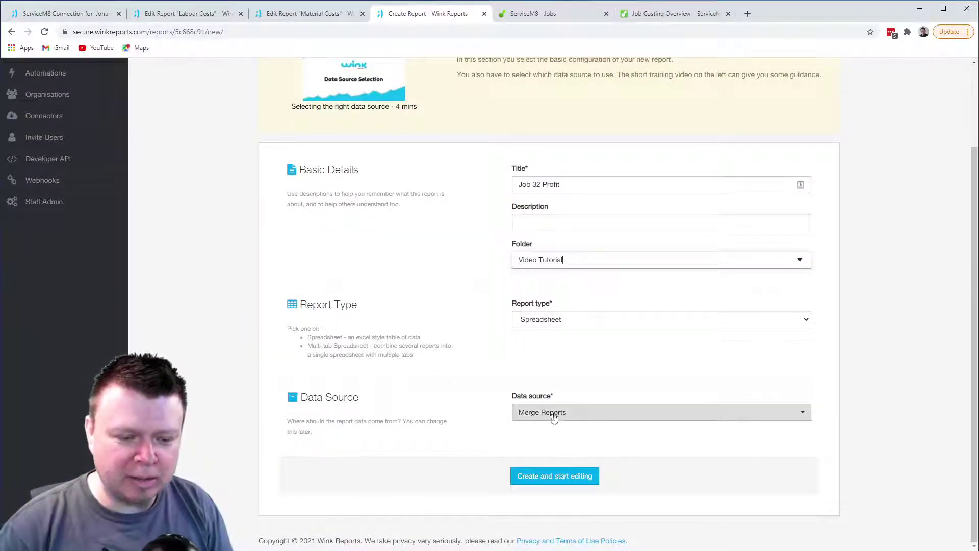
pyautogui.click(557, 476)
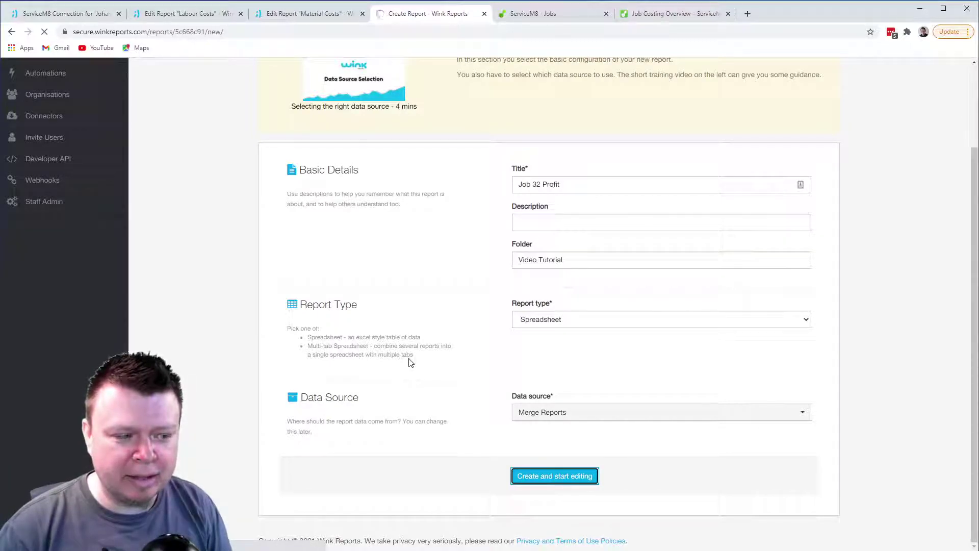
# Step: Set Labour Costs as the report's main data source and Material Costs as the first merged data source
pyautogui.scroll(-2, 411, 363)
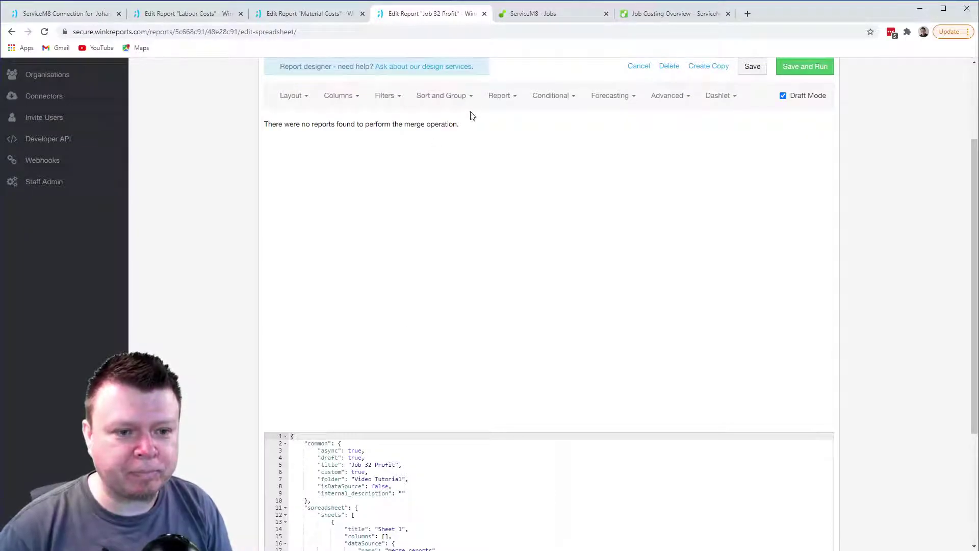
pyautogui.click(498, 97)
pyautogui.click(433, 276)
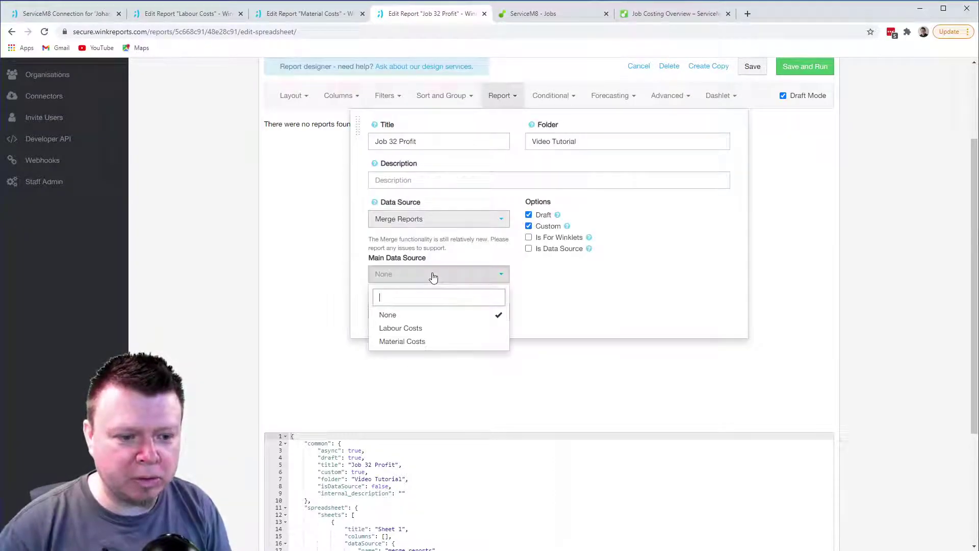
pyautogui.click(420, 328)
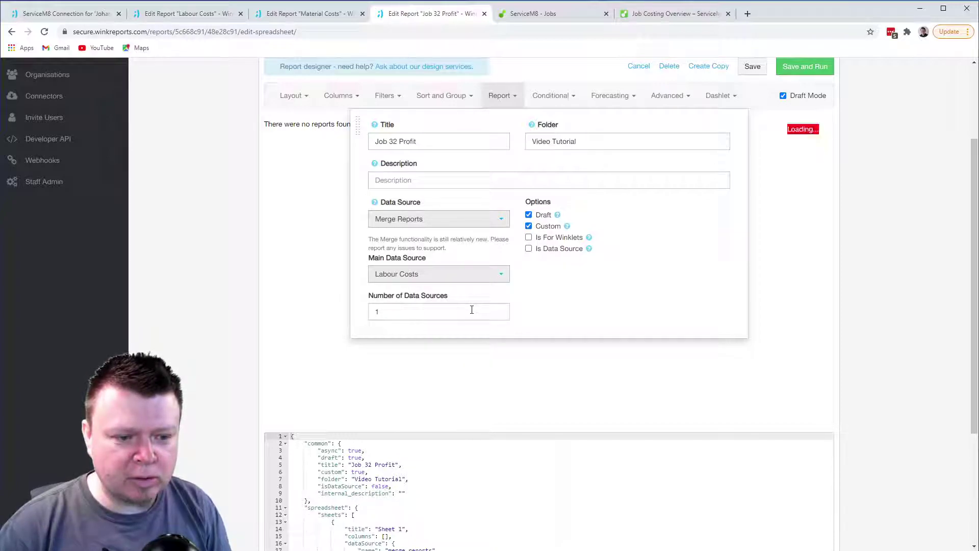
pyautogui.click(437, 350)
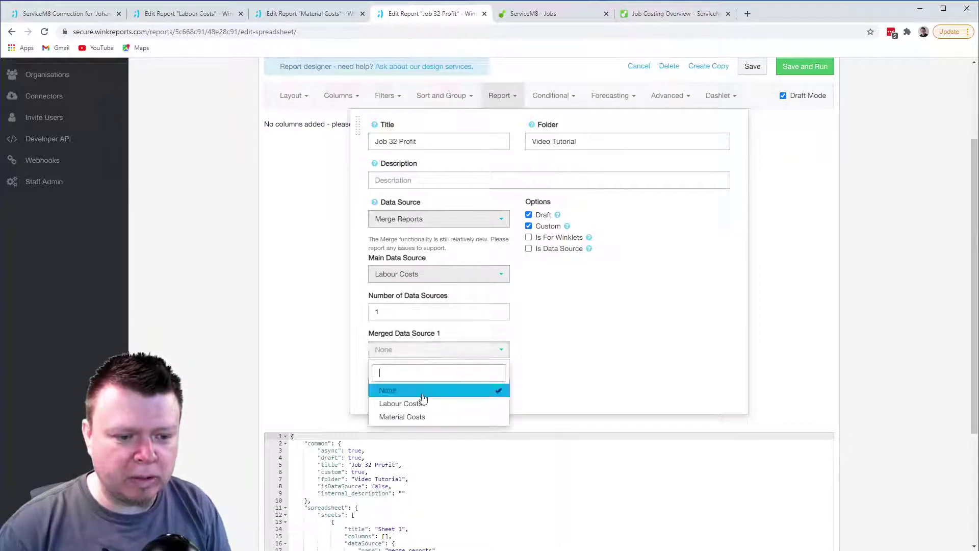
pyautogui.click(419, 417)
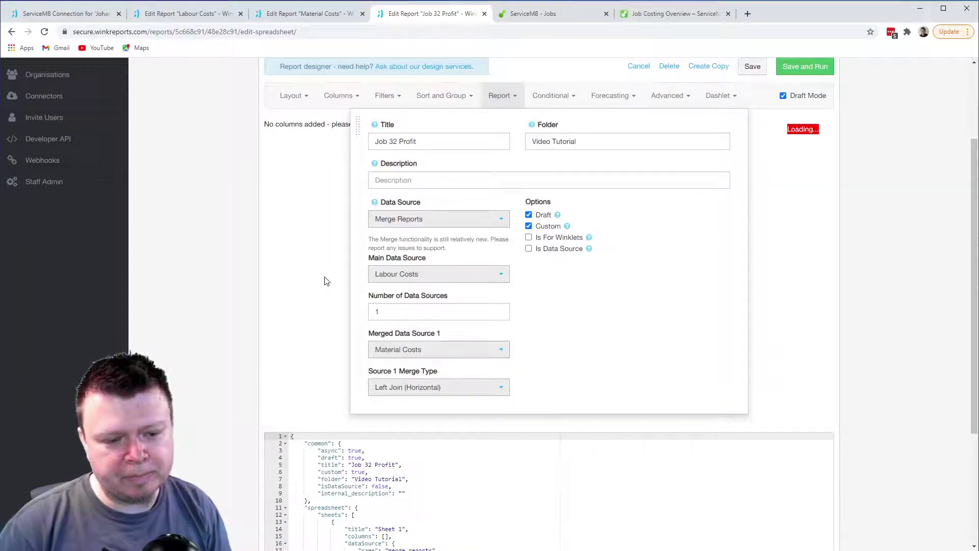
# Step: Add the Job #, Client Name, Total Price, Labour Cost and Materials Cost columns to the report
pyautogui.click(296, 97)
pyautogui.click(427, 146)
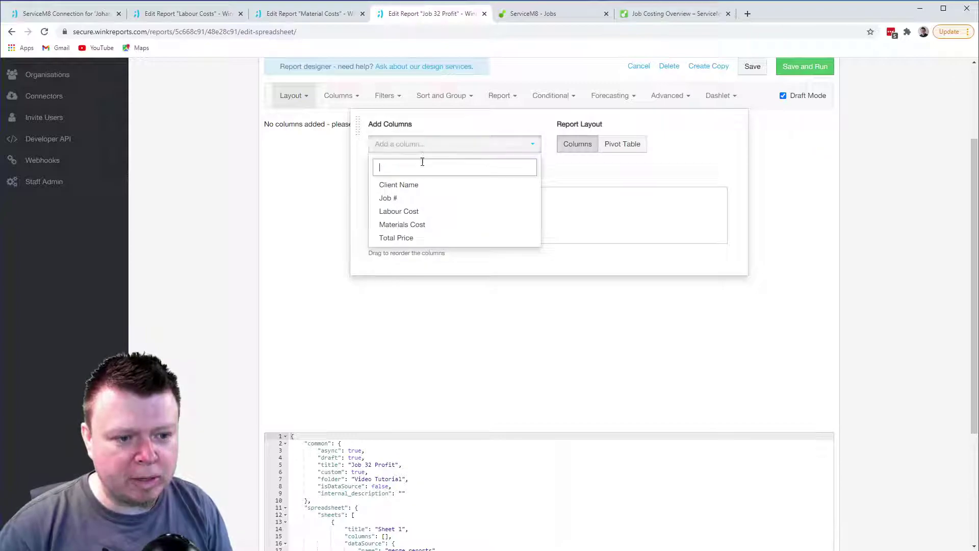
pyautogui.click(392, 198)
pyautogui.click(421, 149)
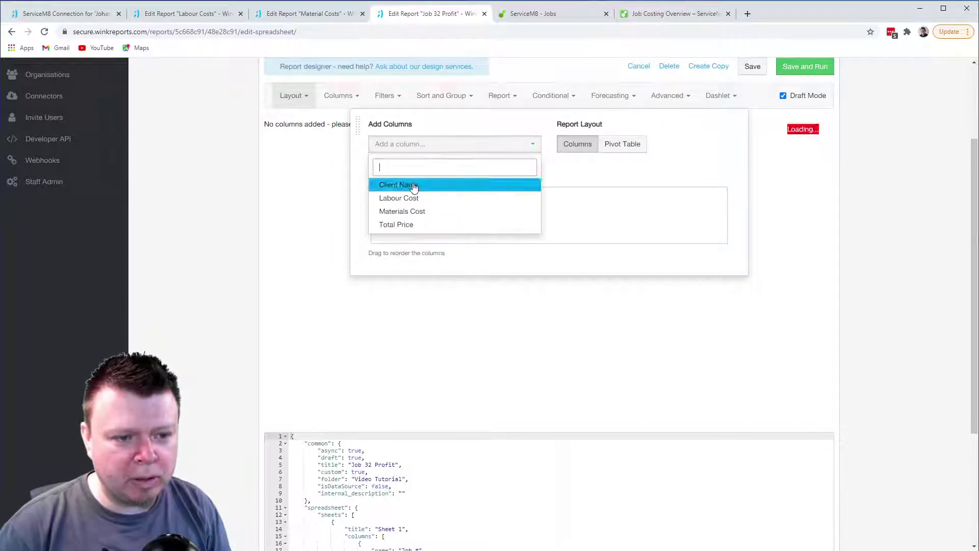
pyautogui.click(404, 184)
pyautogui.click(427, 149)
pyautogui.click(407, 211)
pyautogui.click(437, 148)
pyautogui.click(434, 185)
pyautogui.click(448, 147)
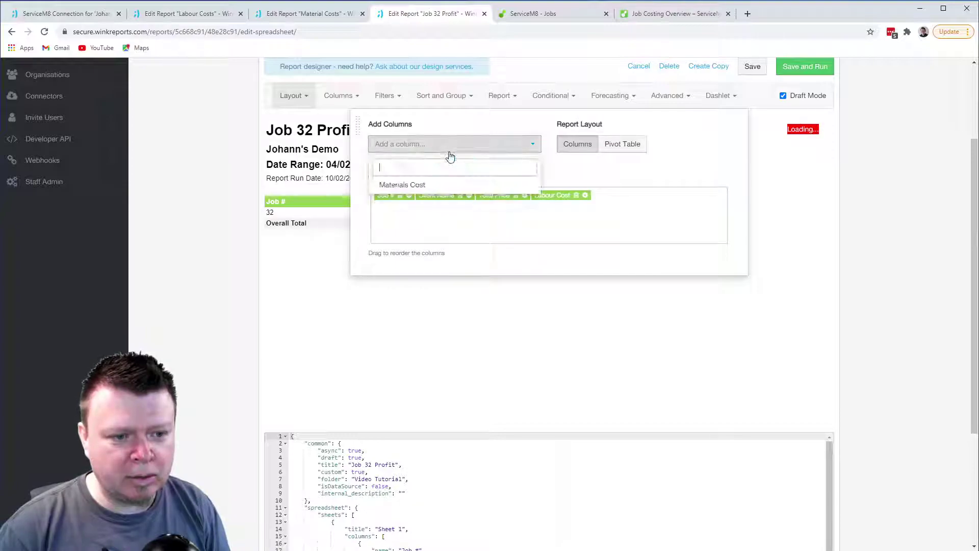
pyautogui.click(442, 185)
pyautogui.click(490, 325)
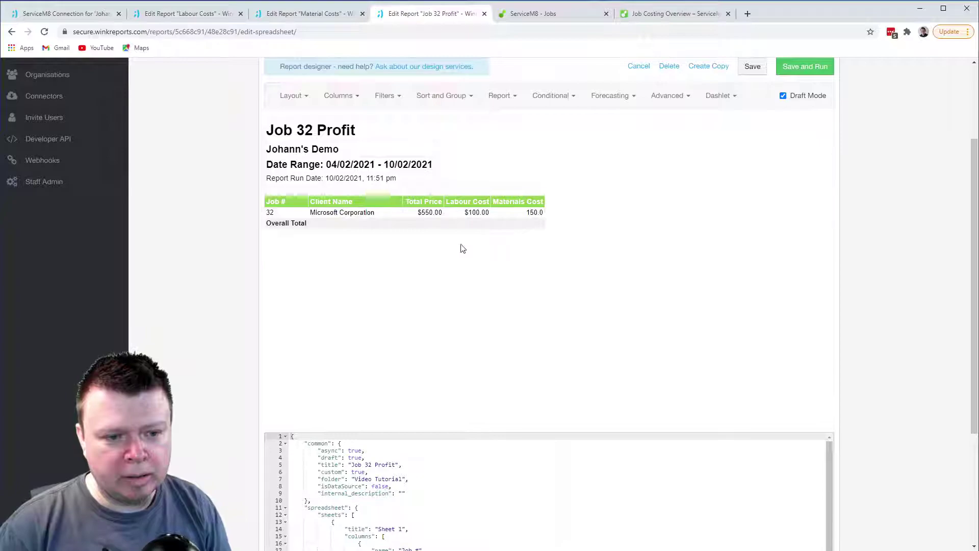
# Step: Set the Materials Cost column's number format to Currency
pyautogui.click(355, 101)
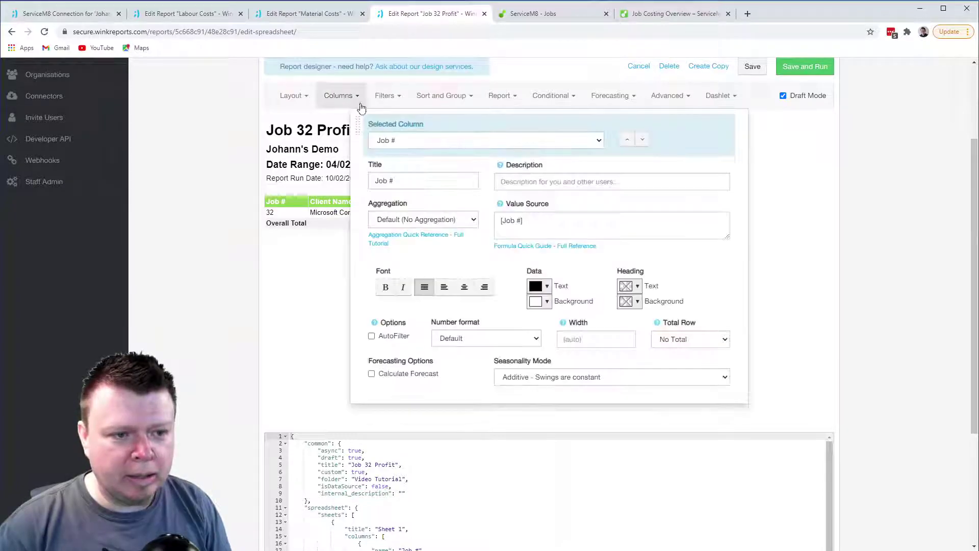
pyautogui.click(452, 140)
pyautogui.click(449, 191)
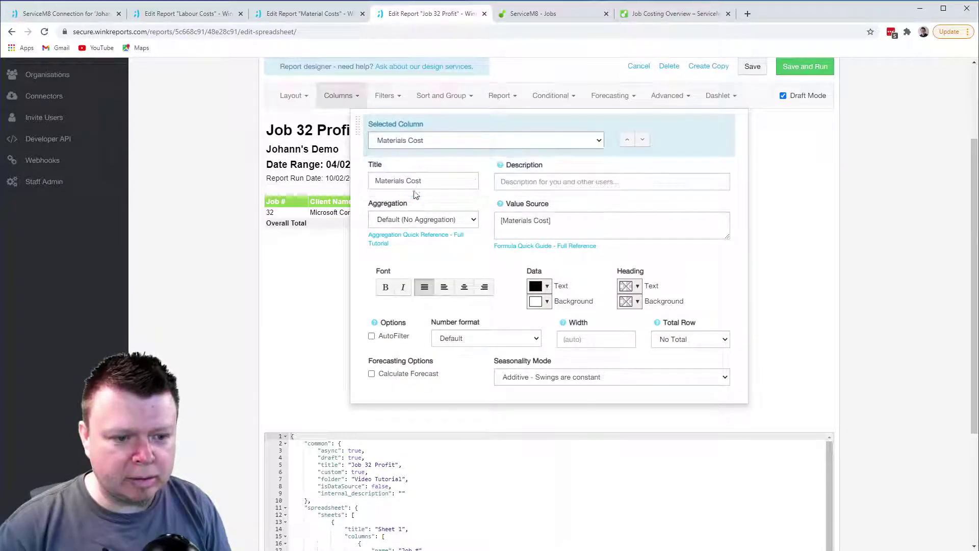
pyautogui.click(467, 339)
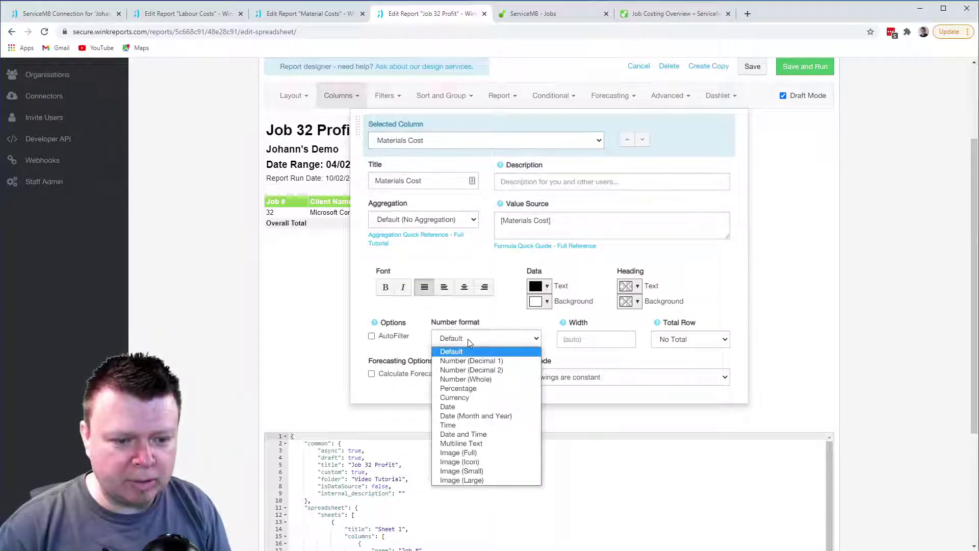
pyautogui.click(456, 398)
# Step: Add two formula columns to the Job 32 Profit report
pyautogui.click(291, 96)
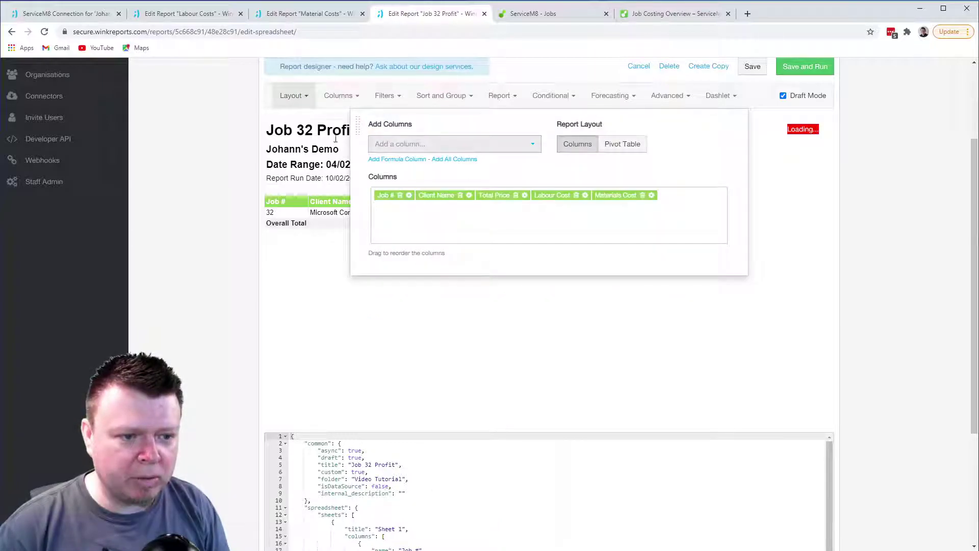
pyautogui.click(398, 160)
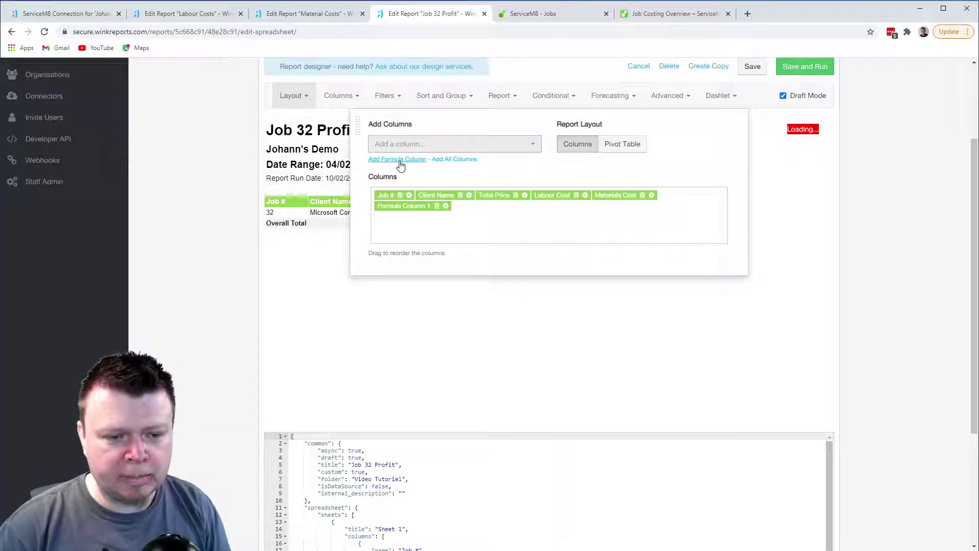
pyautogui.click(399, 160)
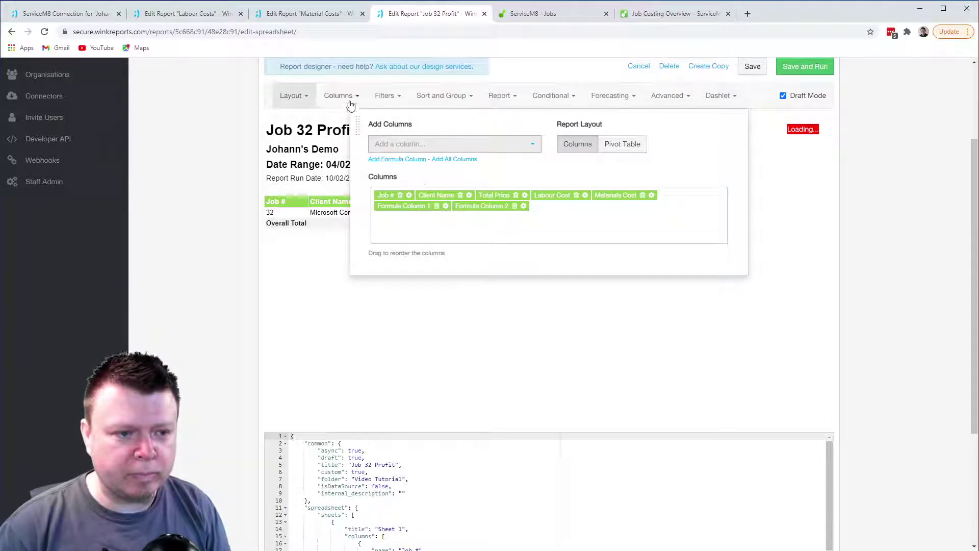
# Step: Rename the first formula column as "GP"
pyautogui.click(339, 96)
pyautogui.click(442, 142)
pyautogui.click(442, 201)
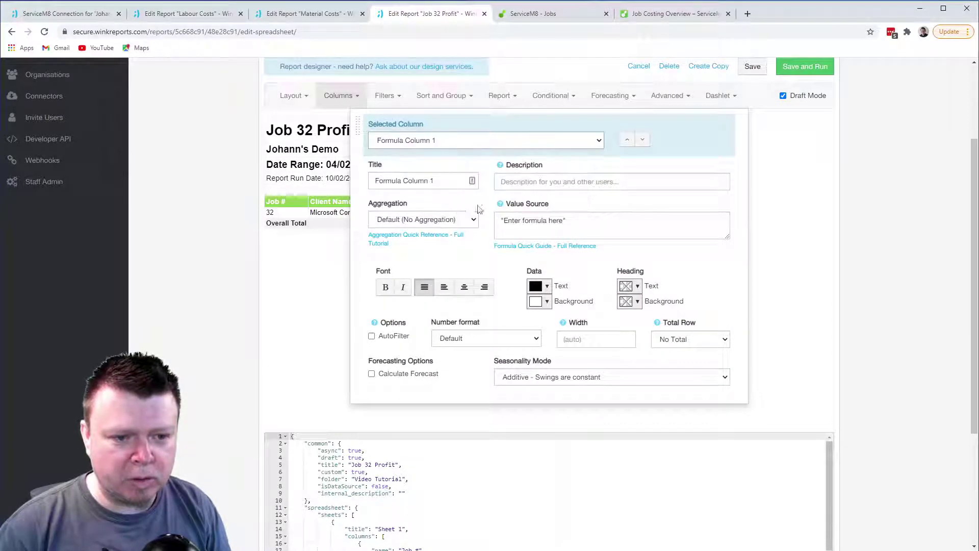
pyautogui.moveTo(442, 182); pyautogui.dragTo(372, 178)
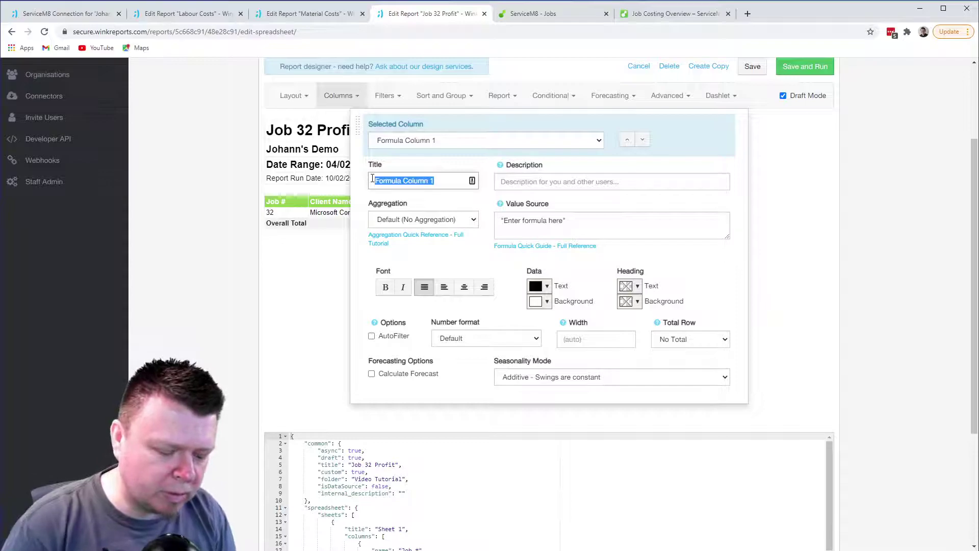
pyautogui.write('GP')
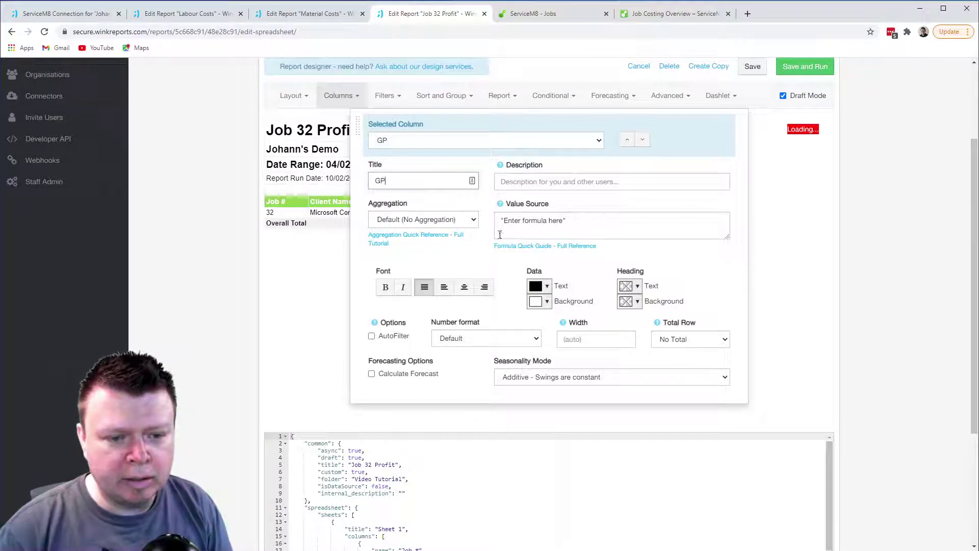
# Step: Set the GP column's value source formula to [Total Price] - [Labour Cost] - [Materials Cost]
pyautogui.moveTo(502, 223); pyautogui.dragTo(586, 225)
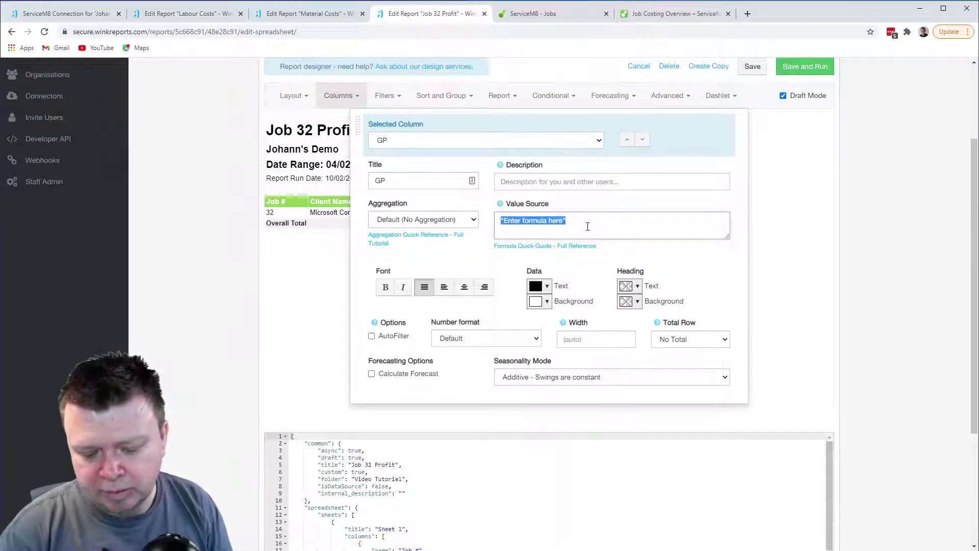
pyautogui.write('[')
pyautogui.press('Down')
pyautogui.press('Down')
pyautogui.press('Down')
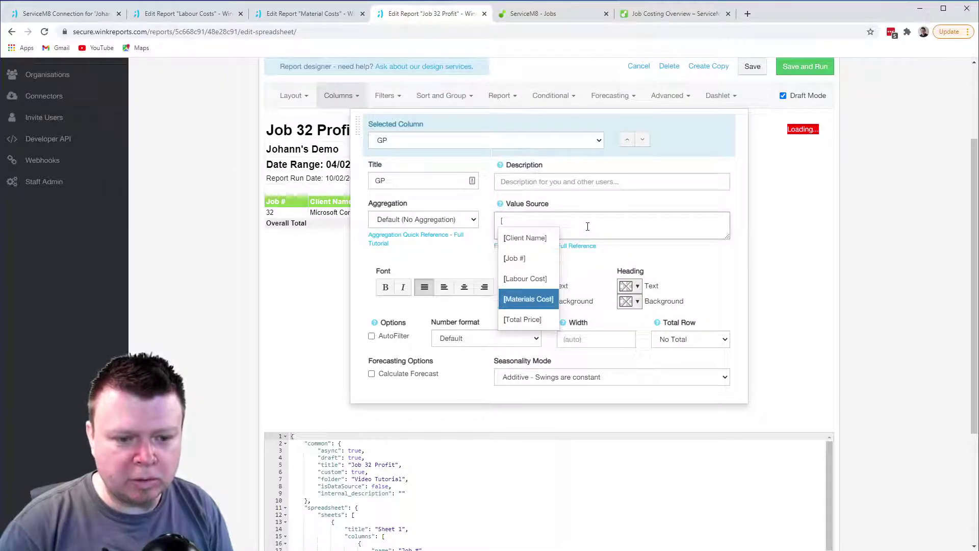
pyautogui.press('Down')
pyautogui.press('Return')
pyautogui.write('- [')
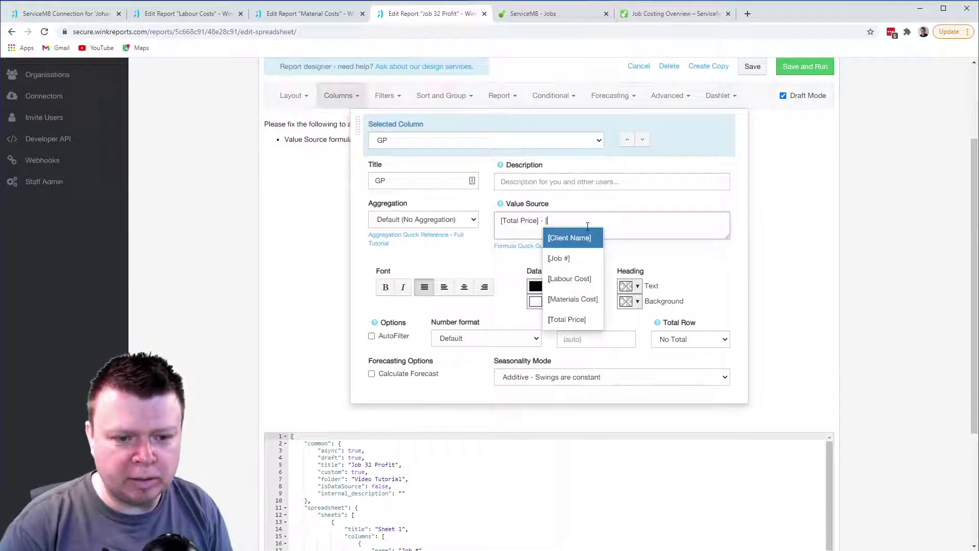
pyautogui.press('Down')
pyautogui.press('Down')
pyautogui.press('Return')
pyautogui.write('- ')
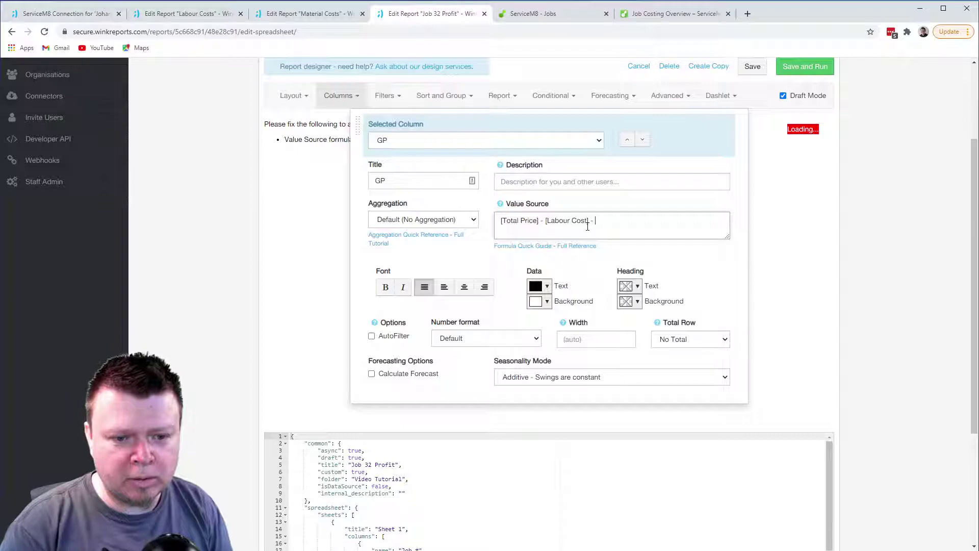
pyautogui.write('[')
pyautogui.press('Down')
pyautogui.press('Down')
pyautogui.press('Down')
pyautogui.press('Return')
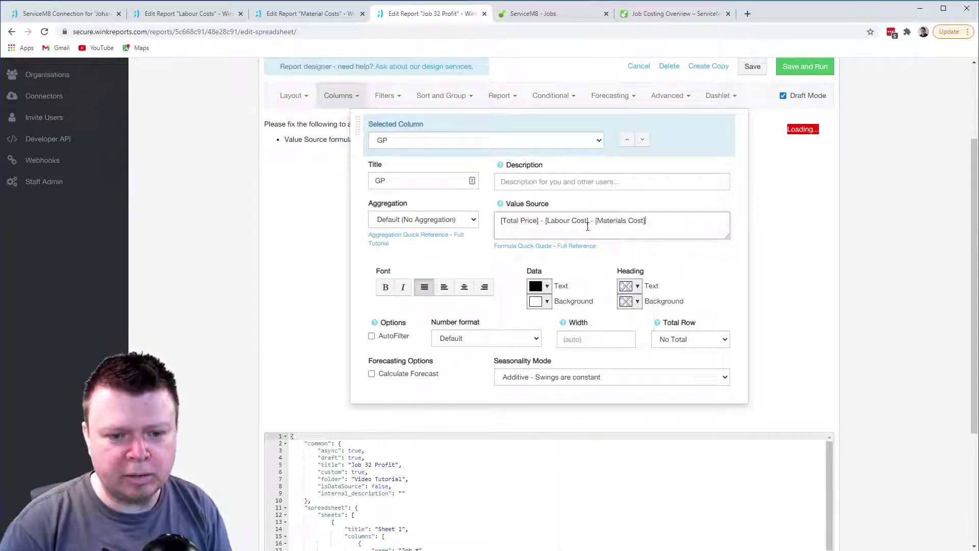
# Step: Set the GP column's number format to Currency and return to the report preview
pyautogui.click(474, 342)
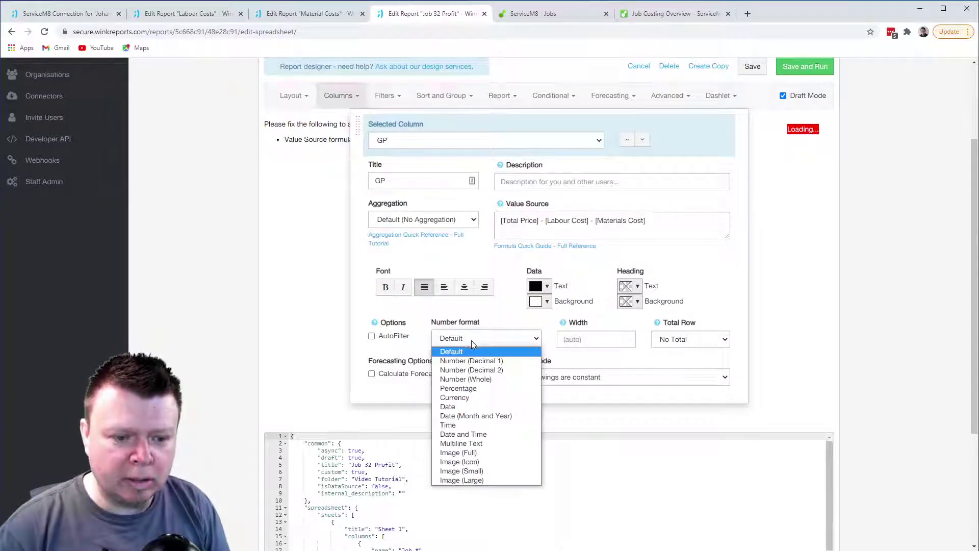
pyautogui.click(463, 393)
pyautogui.click(328, 226)
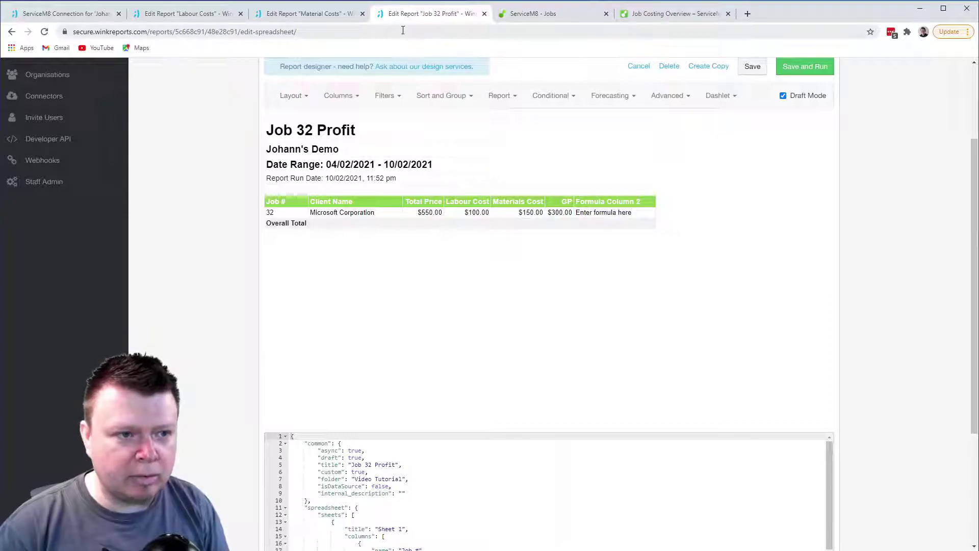
# Step: Switch to ServiceM8 to check job 32's estimated profit against the GP value, and return to the Wink report
pyautogui.click(553, 16)
pyautogui.moveTo(679, 233)
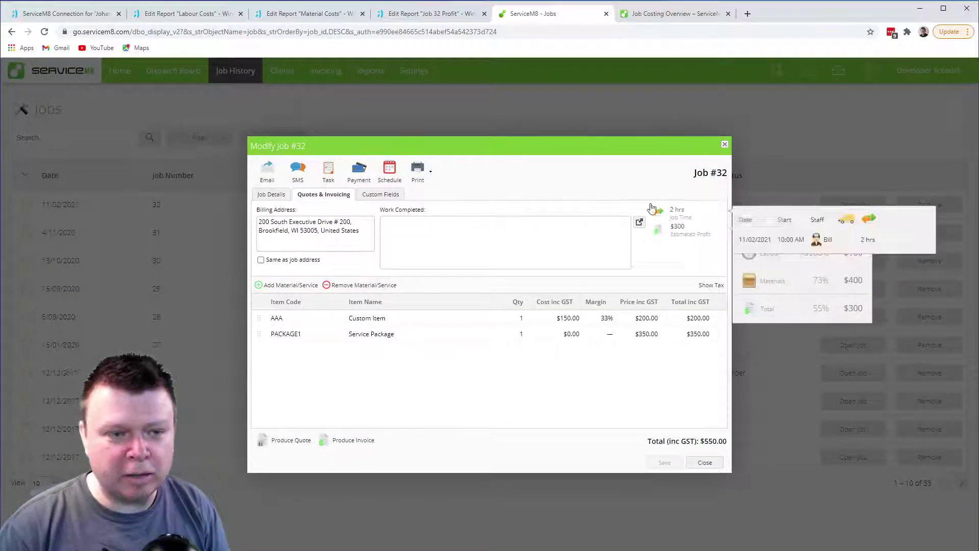
pyautogui.click(406, 14)
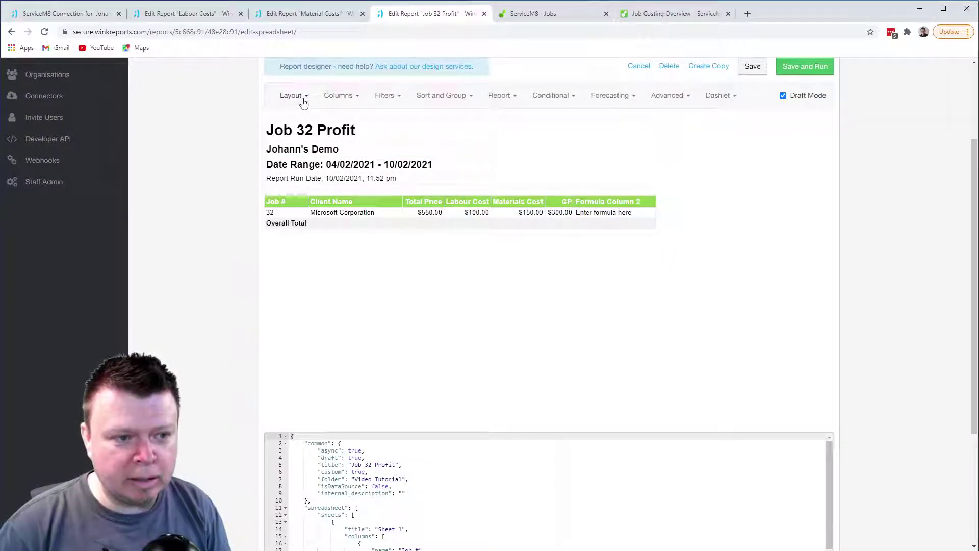
# Step: Rename the report's Formula Column 2 as "GP%"
pyautogui.click(342, 98)
pyautogui.click(423, 142)
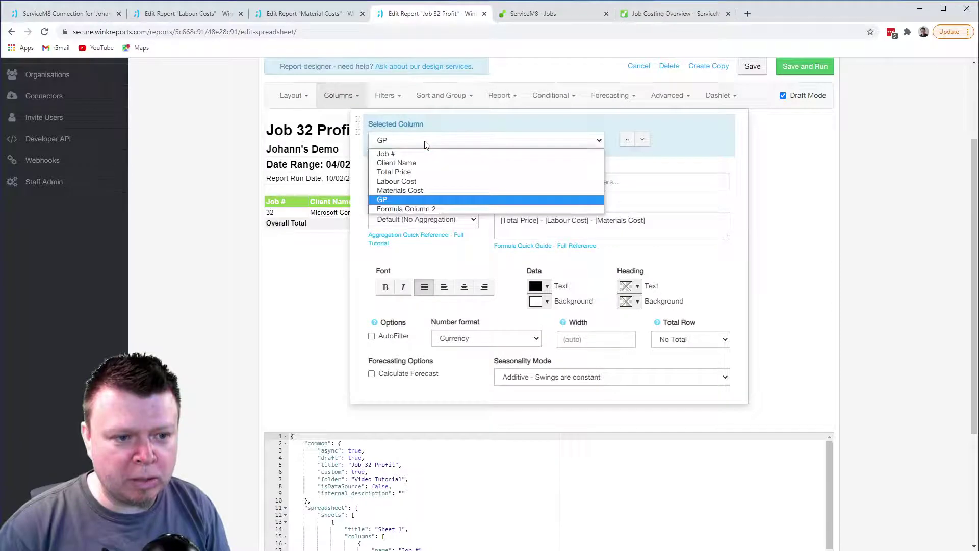
pyautogui.click(422, 208)
pyautogui.moveTo(436, 181); pyautogui.dragTo(372, 180)
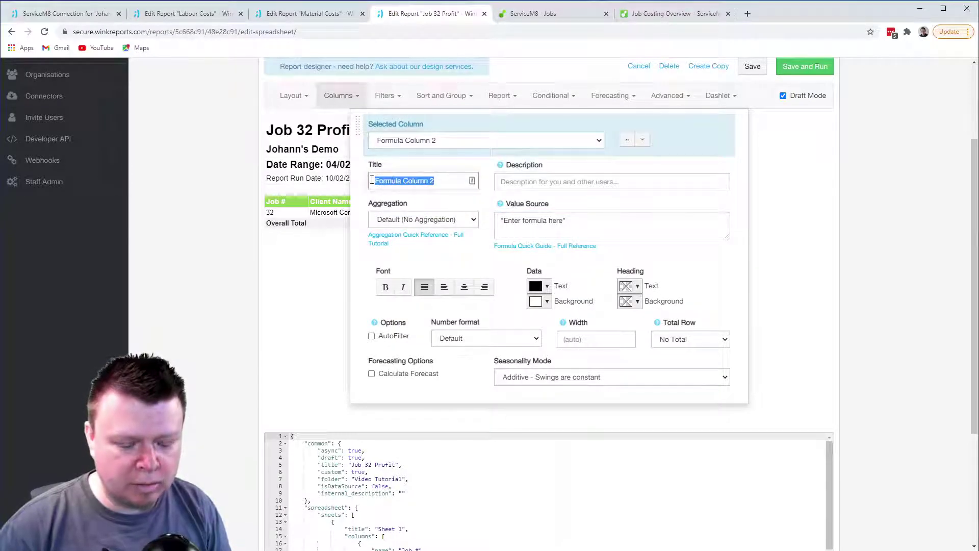
pyautogui.write('GP')
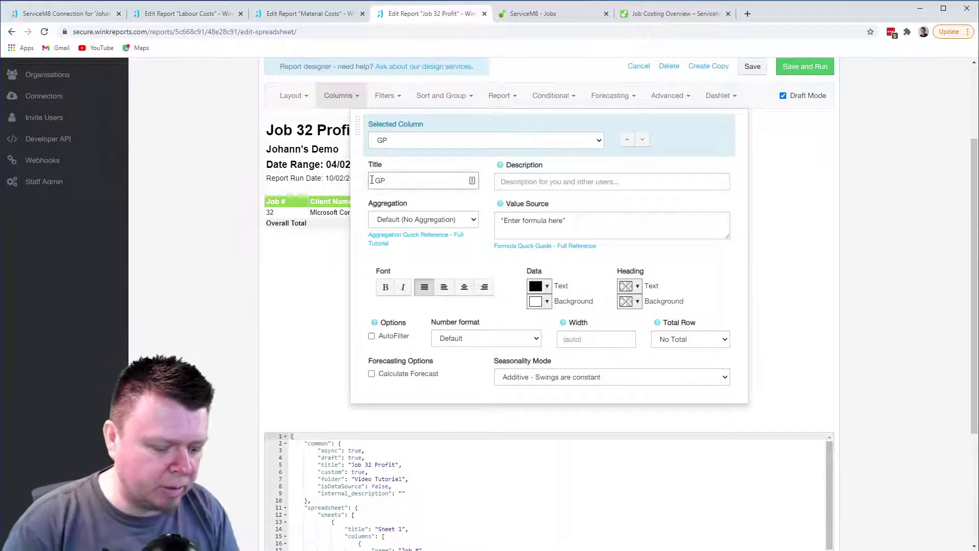
pyautogui.write('%')
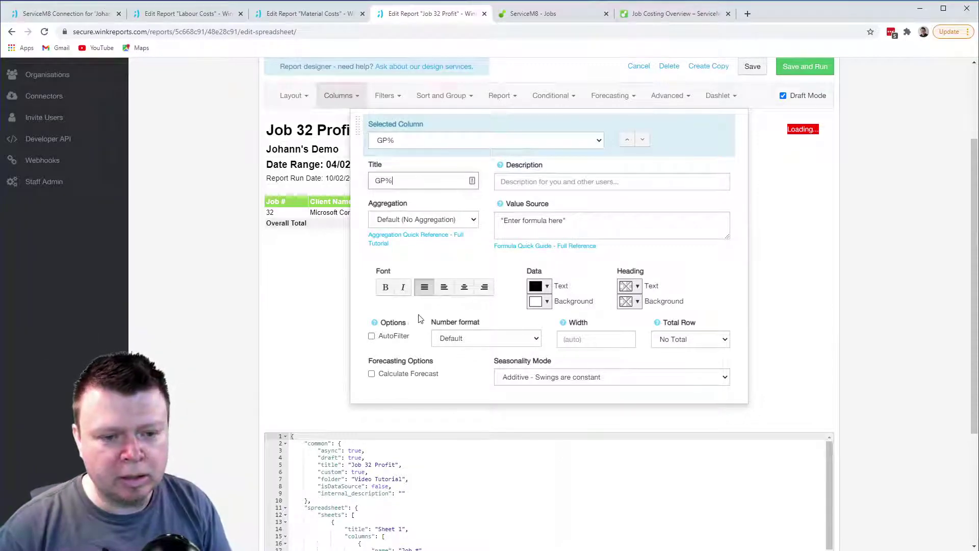
# Step: Set the GP% column's value source to the Excel formula ={GP}{row} / {Total Price}{row}
pyautogui.moveTo(502, 221); pyautogui.dragTo(570, 223)
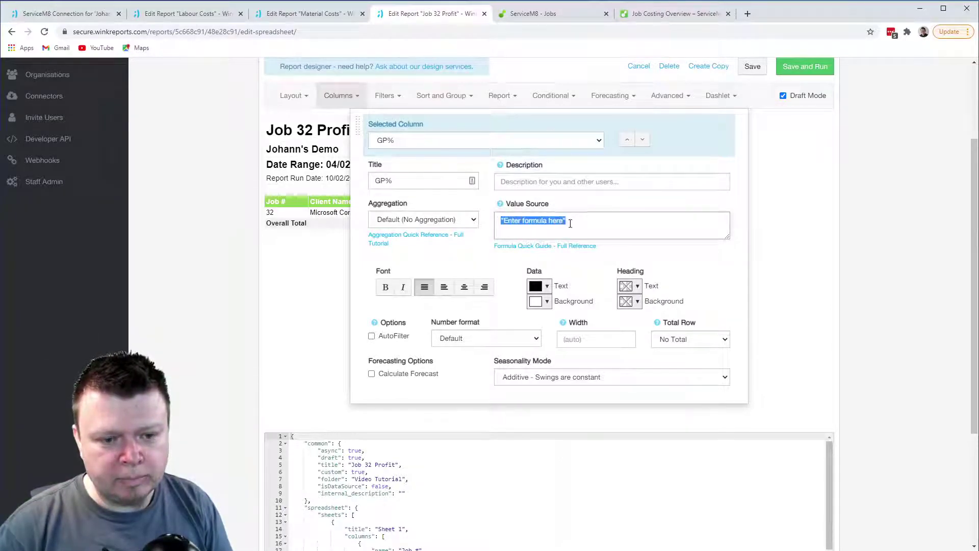
pyautogui.write('={G')
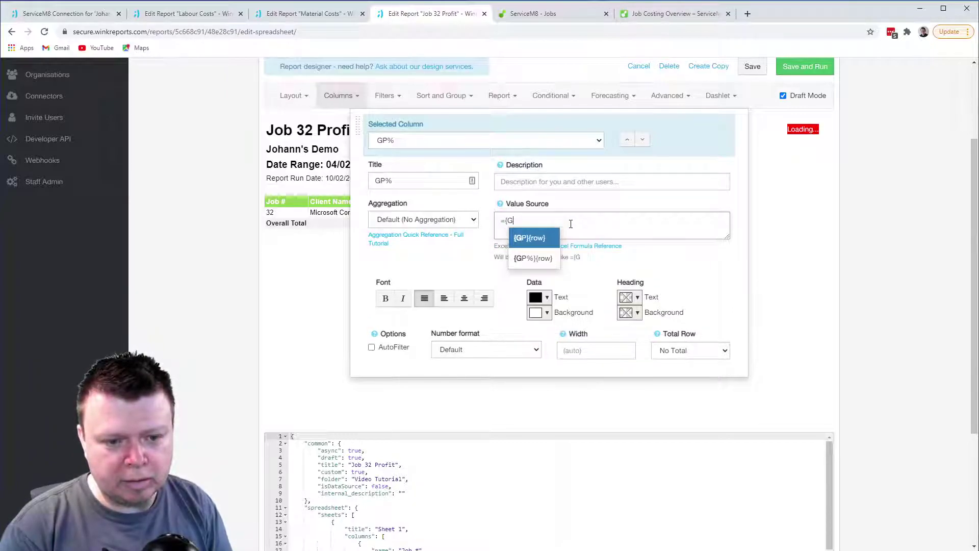
pyautogui.press('Return')
pyautogui.write('/ {Tot')
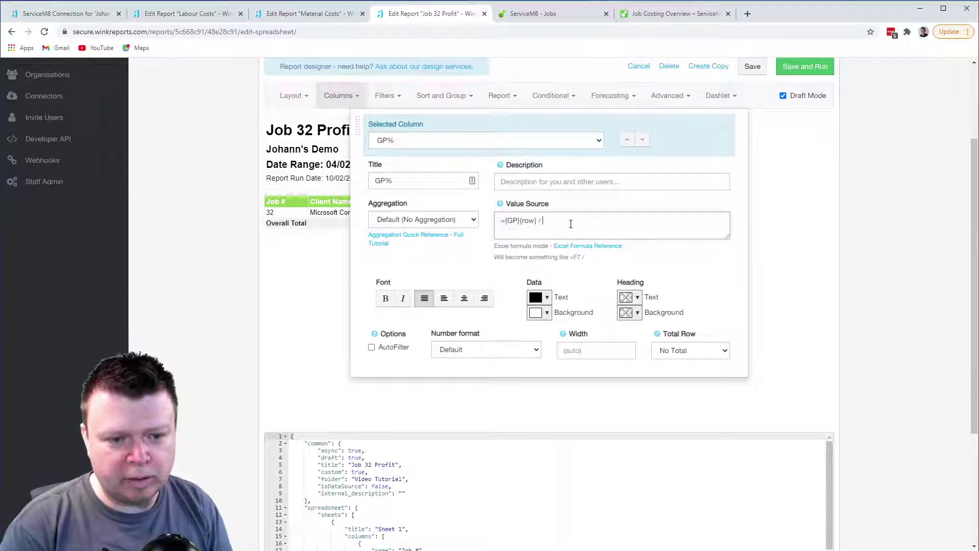
pyautogui.press('Return')
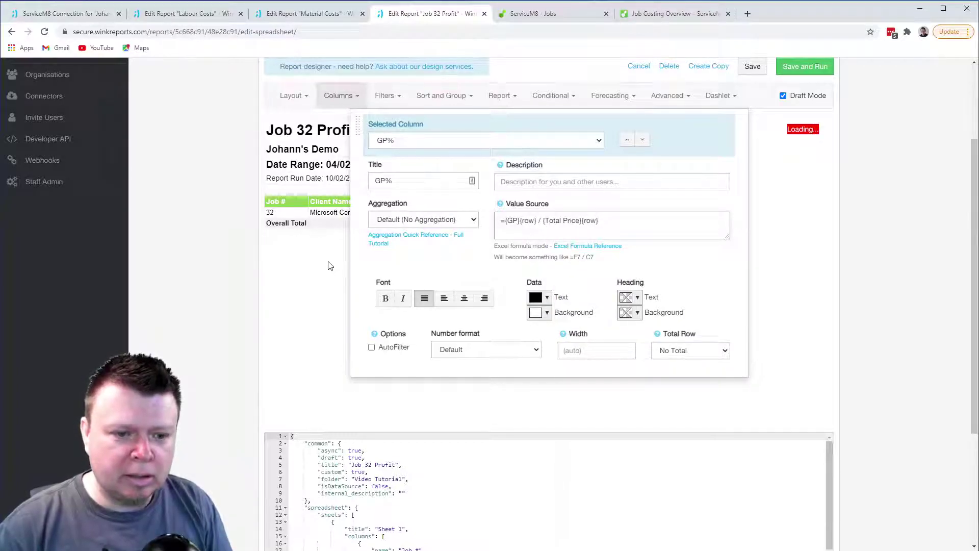
# Step: Set the GP% column's number format to Percentage and return to the report preview
pyautogui.click(479, 351)
pyautogui.click(469, 401)
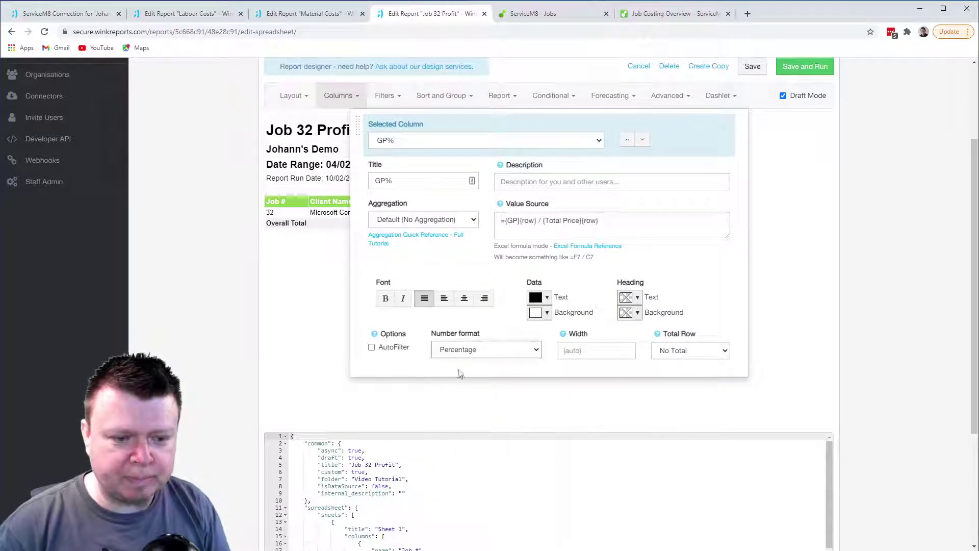
pyautogui.click(319, 279)
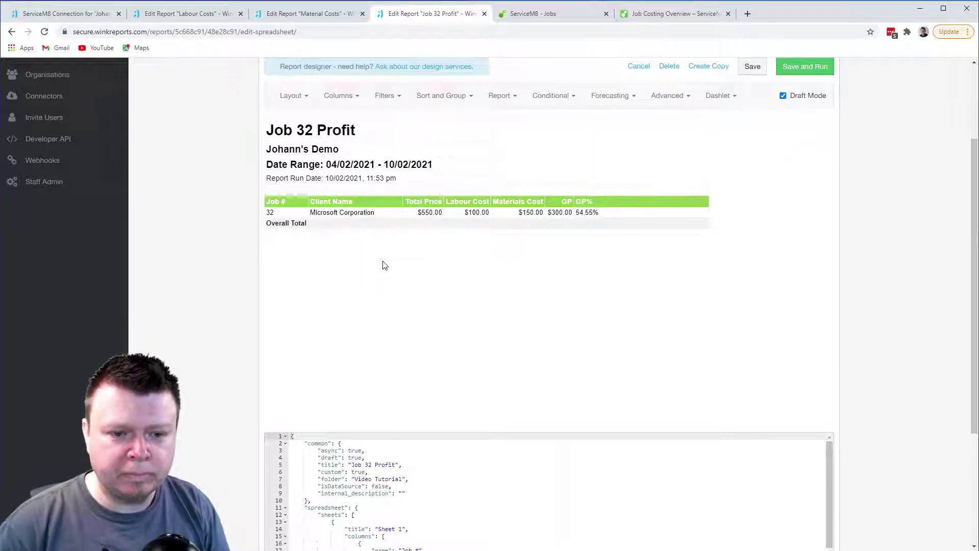
# Step: Switch to ServiceM8 to review job 32's estimated profit alongside the new GP% column, and return to the Wink report
pyautogui.click(554, 15)
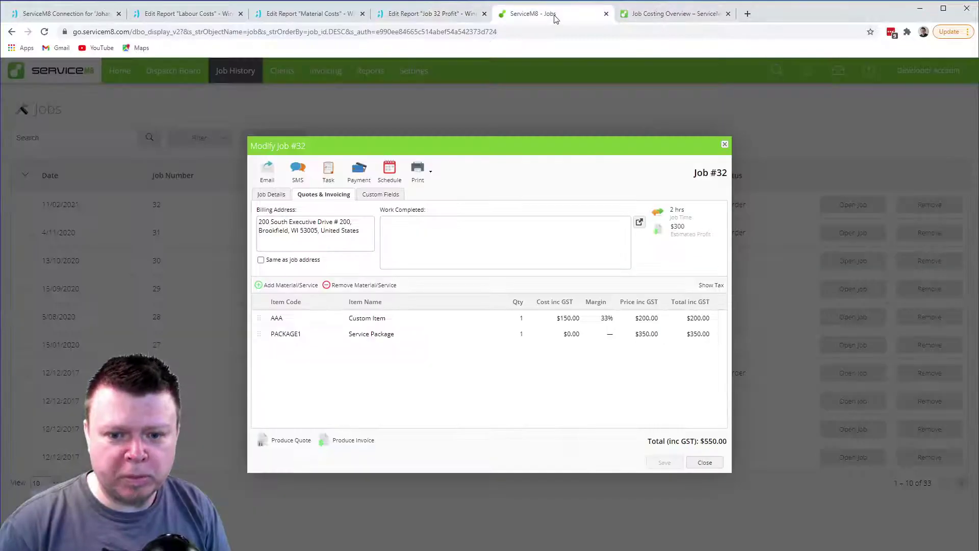
pyautogui.moveTo(681, 228)
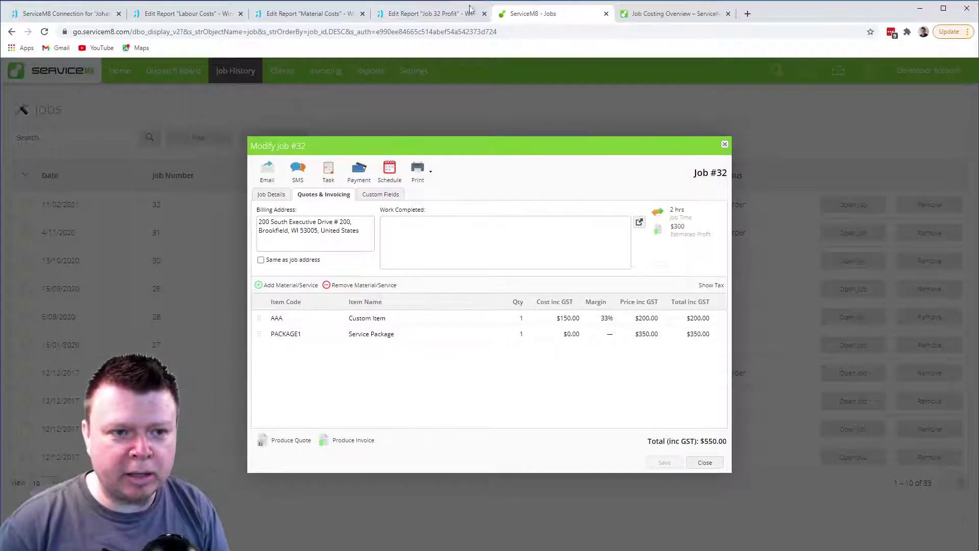
pyautogui.click(434, 17)
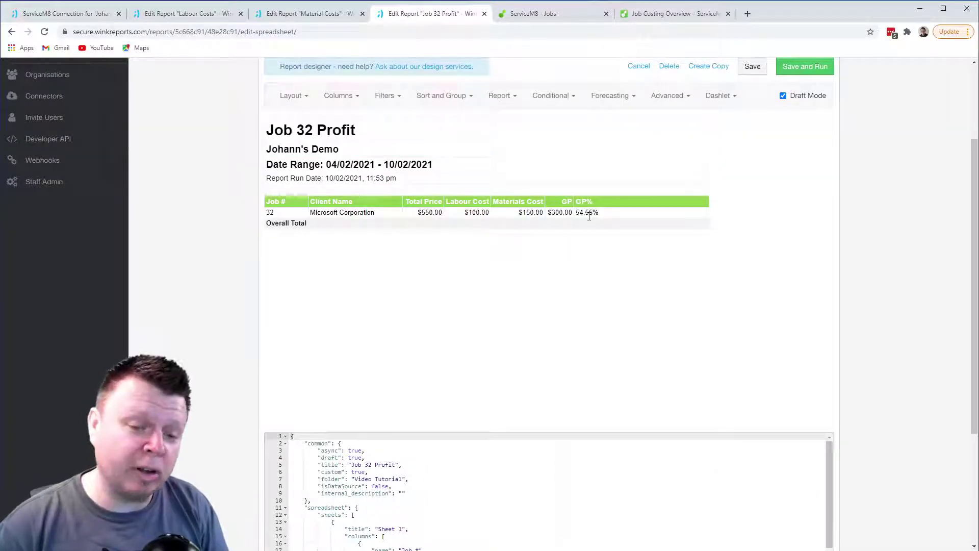